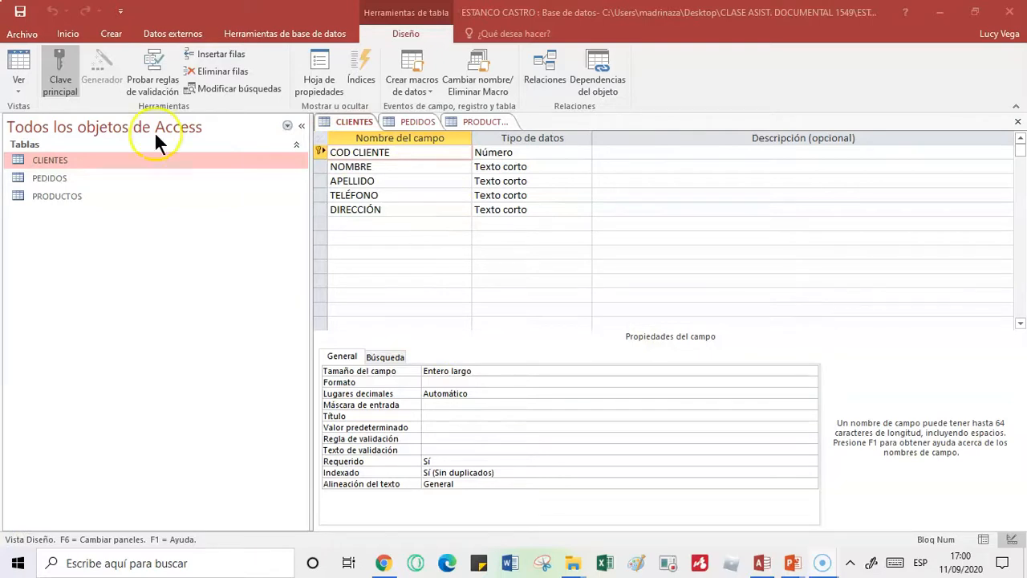
- Add a FOTO field with the data type Datos adjuntos to the CLIENTES table design
click(401, 122)
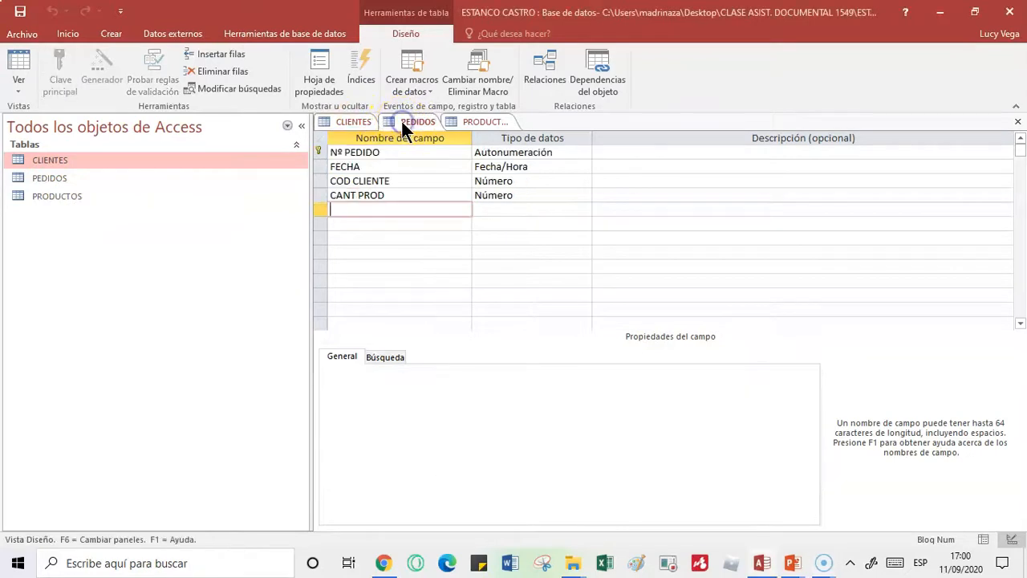
click(475, 121)
click(356, 122)
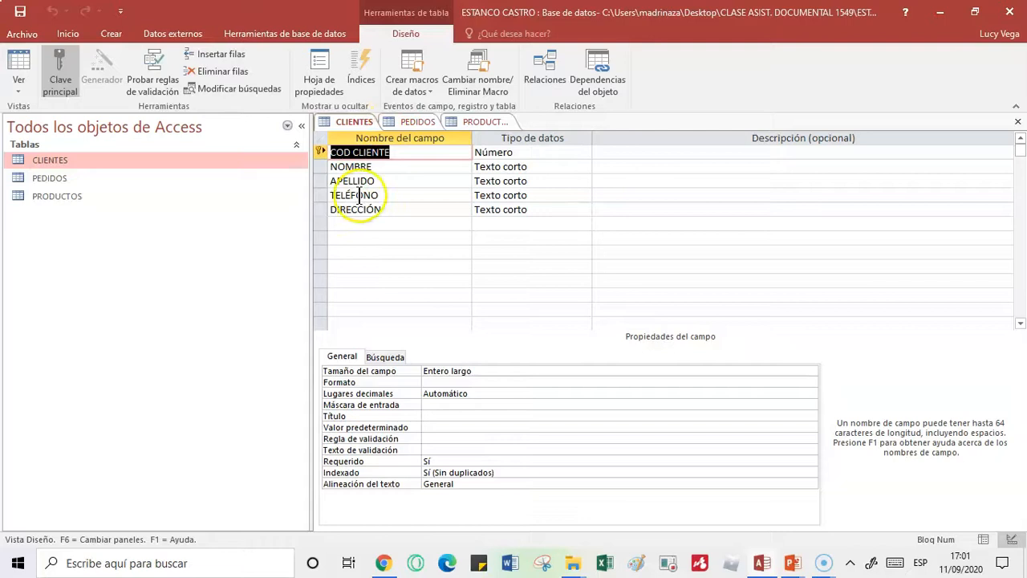
click(356, 223)
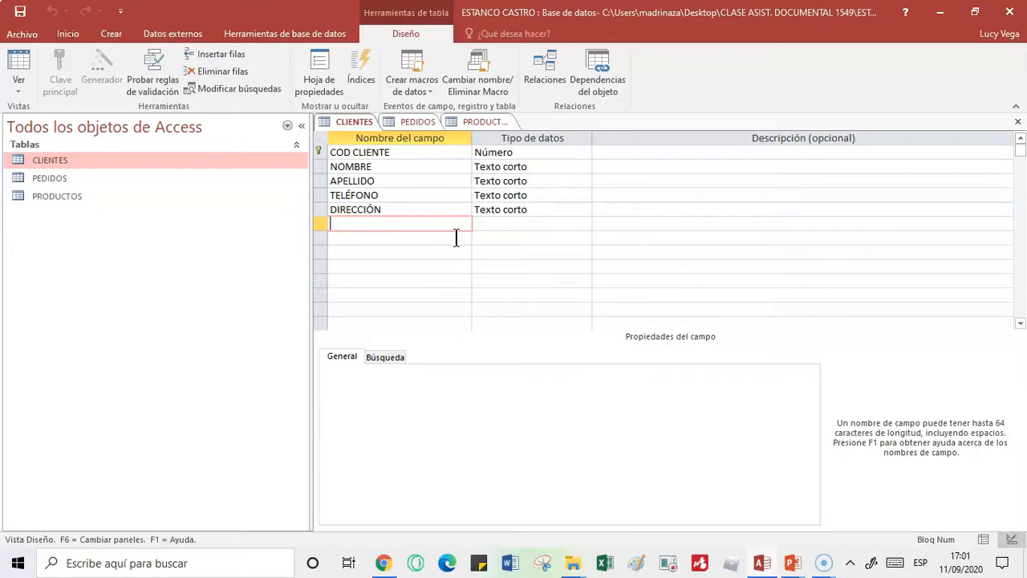
text(FOTO)
click(503, 224)
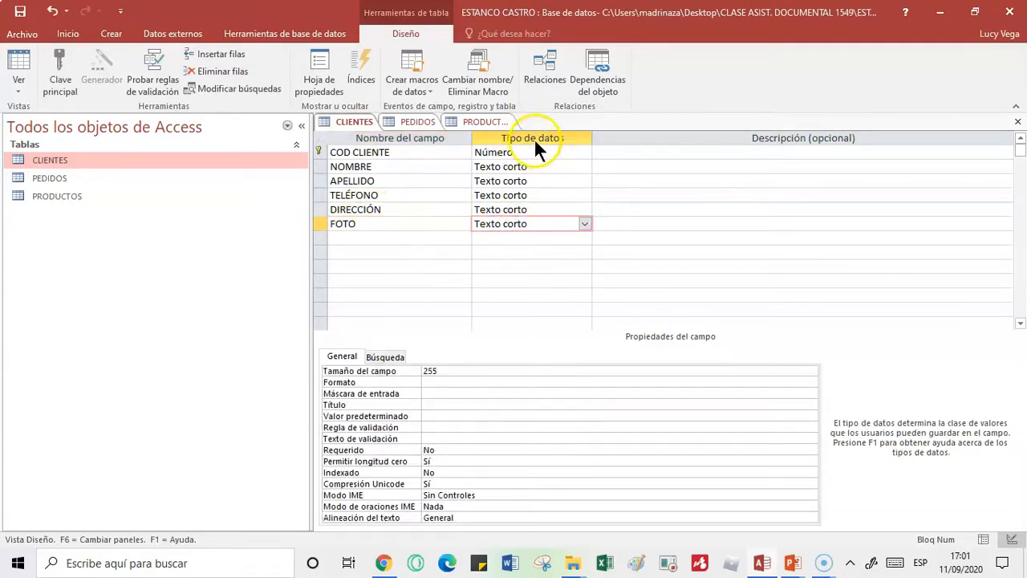
click(584, 223)
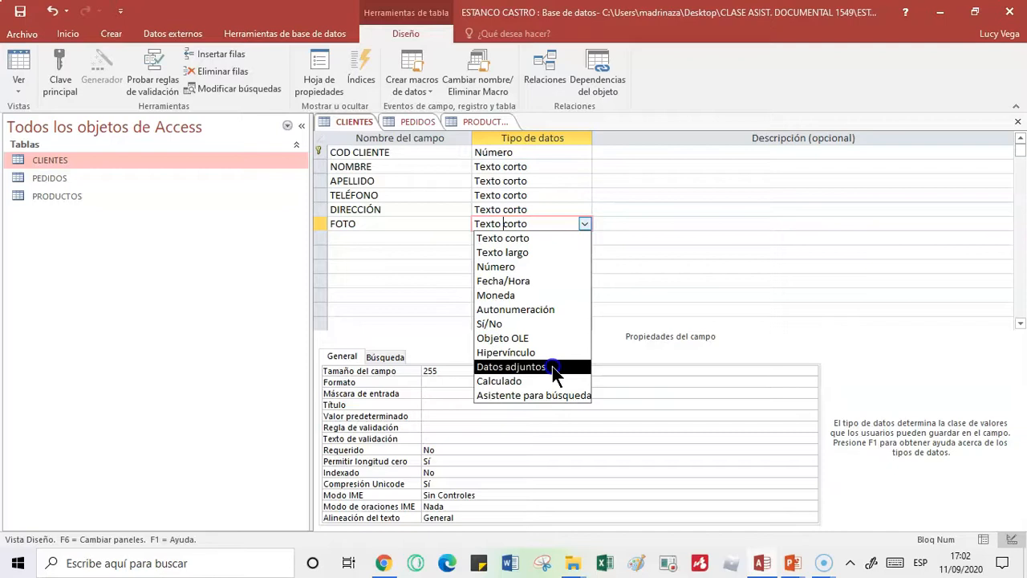
click(552, 366)
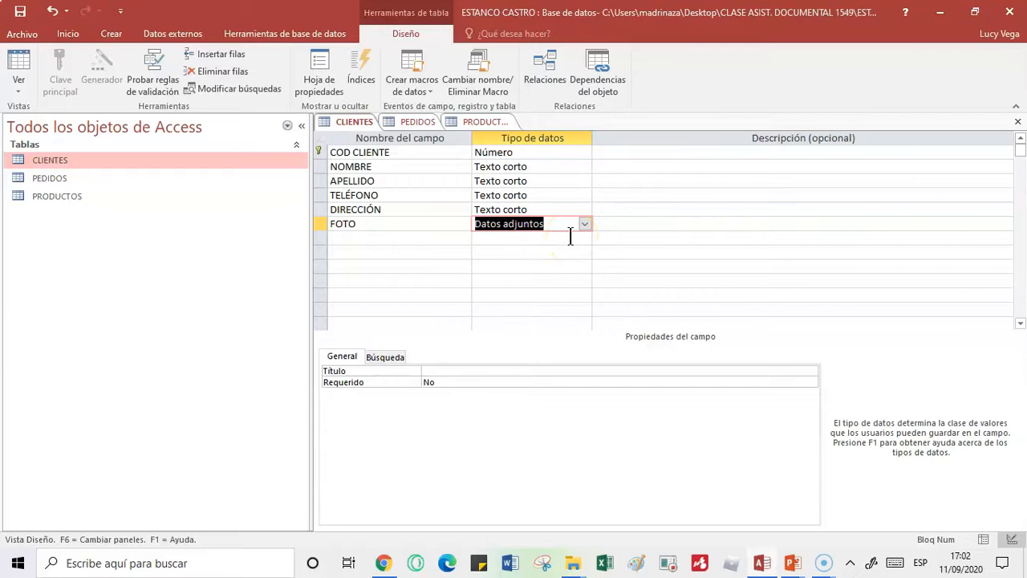
- Add a field named CONTRATO below FOTO in the CLIENTES table design
click(391, 237)
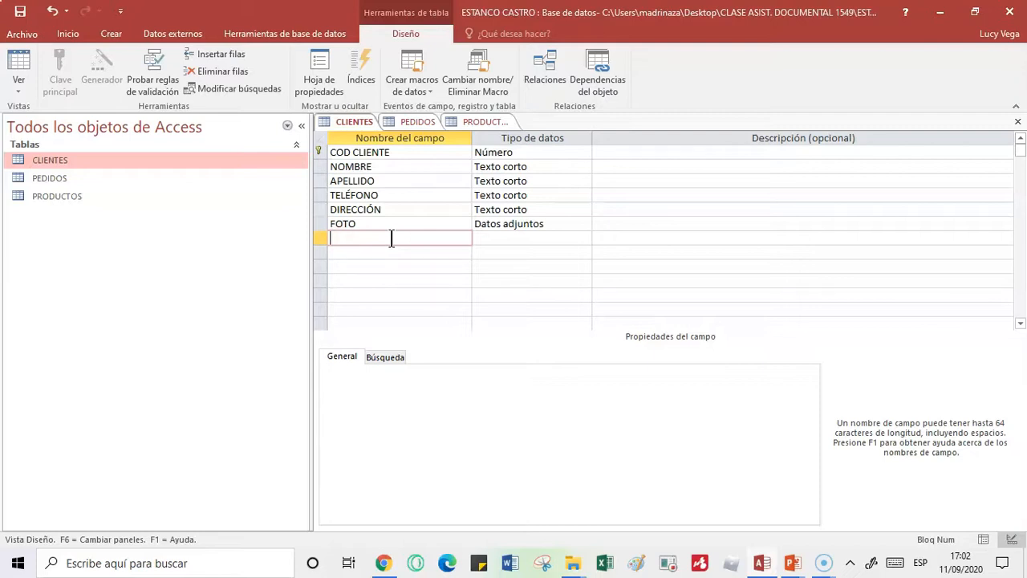
text(cont)
key(BackSpace)
key(BackSpace)
key(BackSpace)
key(BackSpace)
text(Contr)
key(BackSpace)
key(BackSpace)
key(BackSpace)
key(BackSpace)
key(Caps_Lock)
text(ONTRATO)
- Set the CONTRATO field's data type to Objeto OLE
click(505, 238)
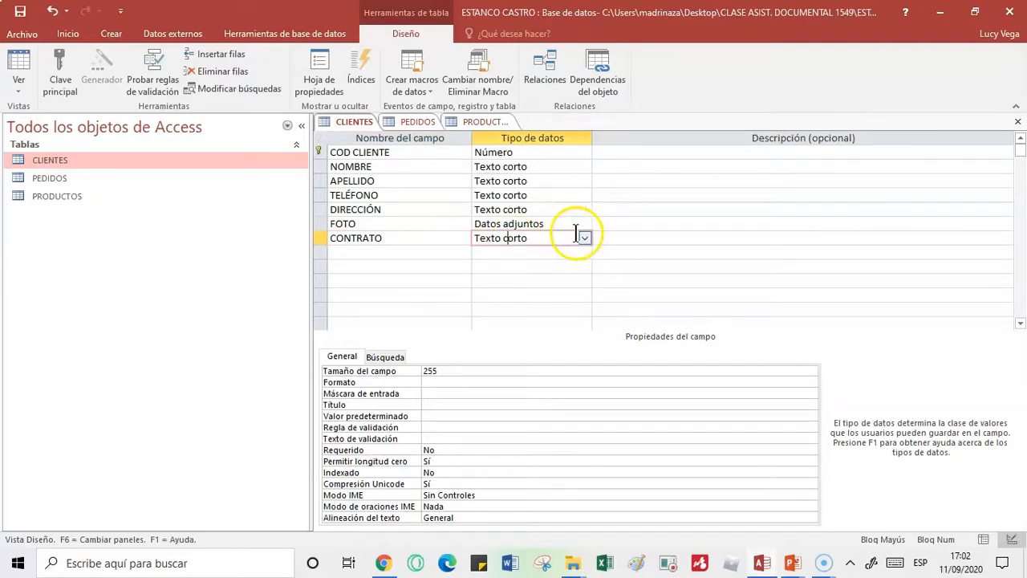
click(583, 237)
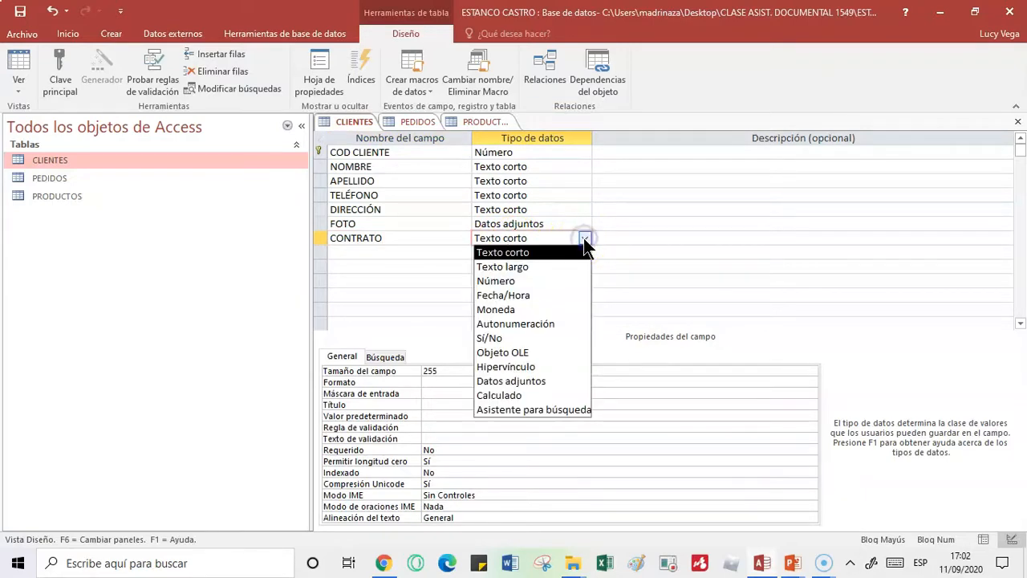
click(552, 352)
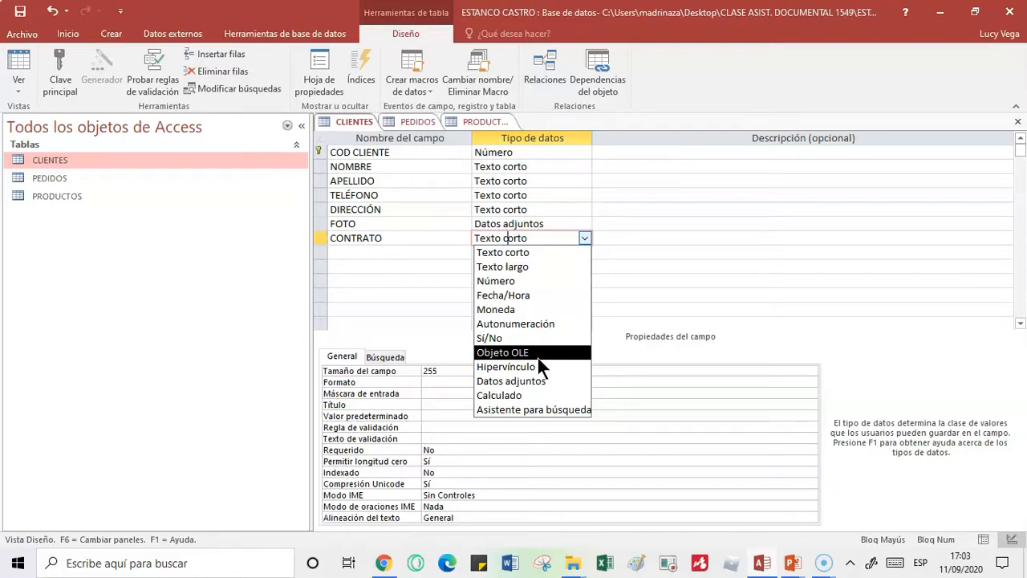
click(535, 354)
click(533, 353)
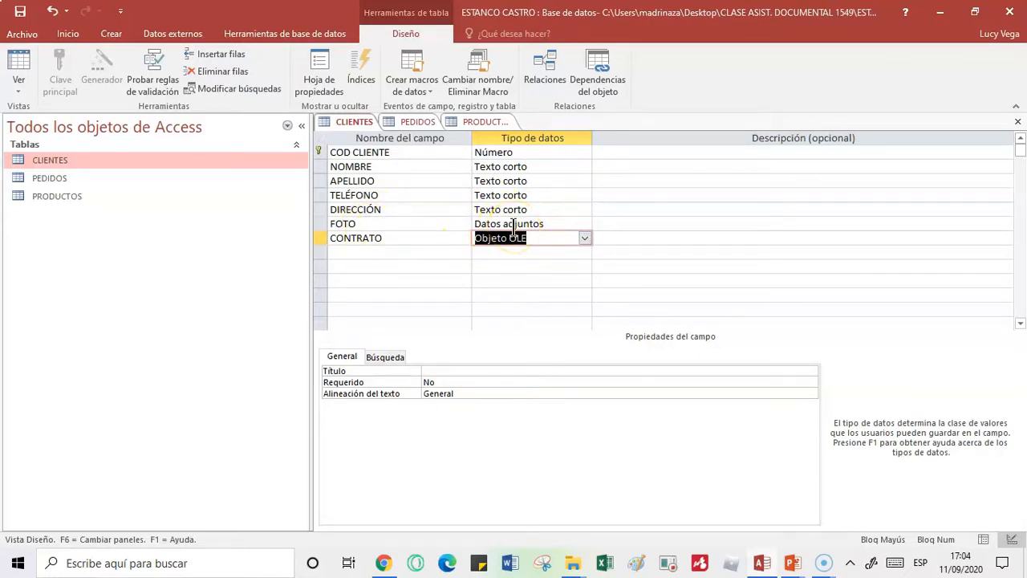
- Save the CLIENTES table, show it in Datasheet view and narrow the navigation pane to give the records more room
right_click(347, 121)
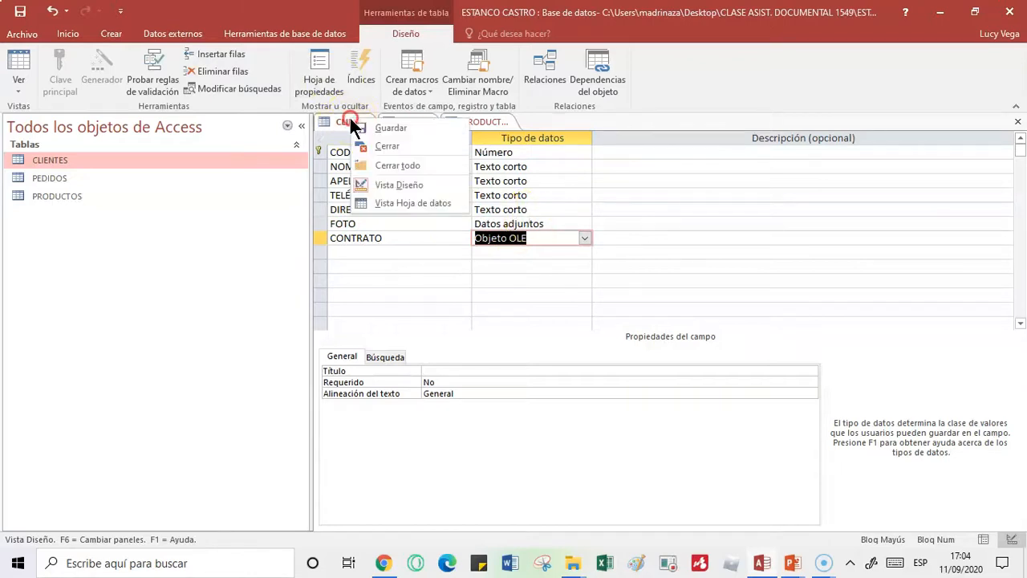
click(412, 202)
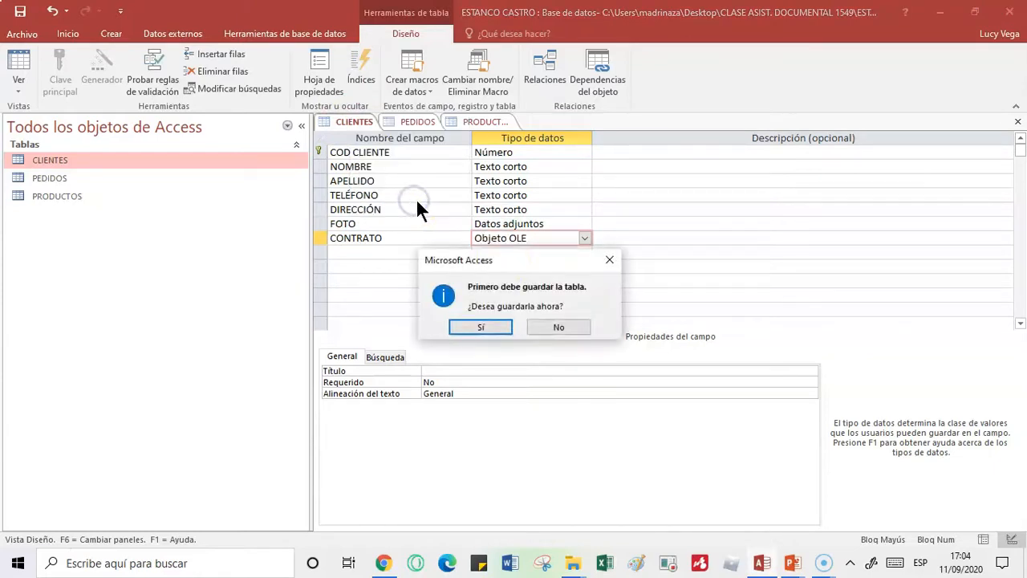
drag(507, 261, 678, 148)
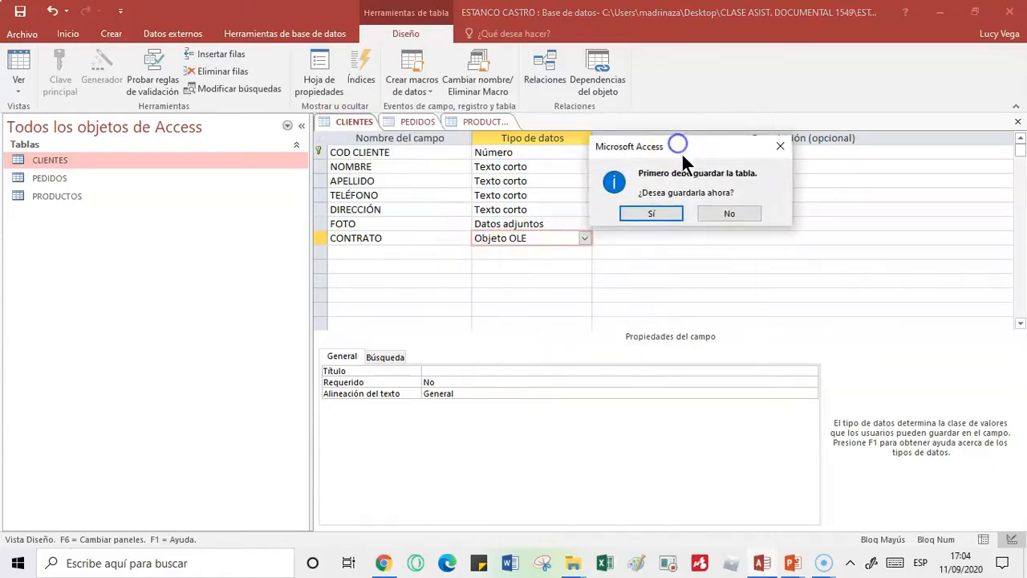
click(651, 214)
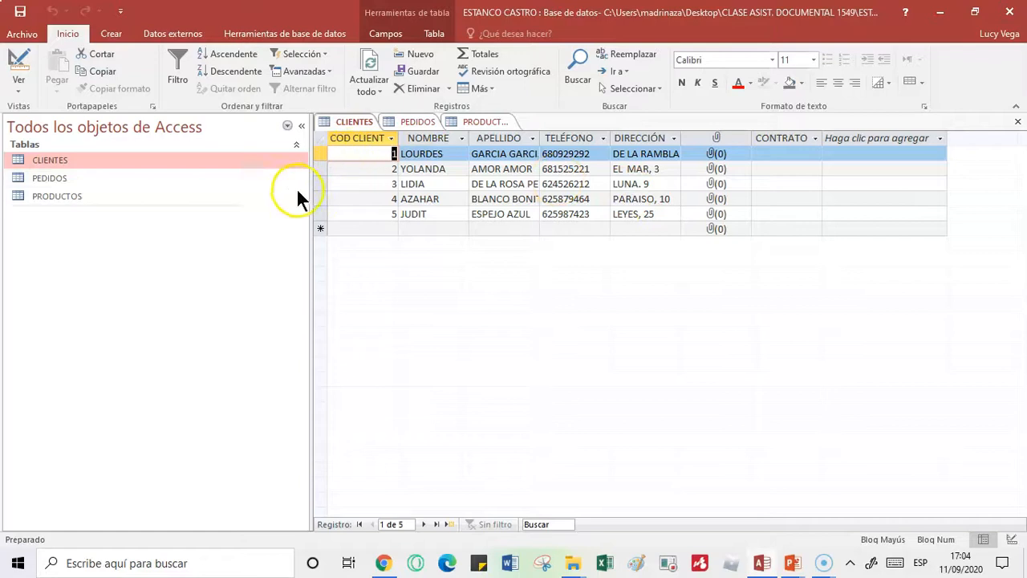
drag(310, 190, 218, 192)
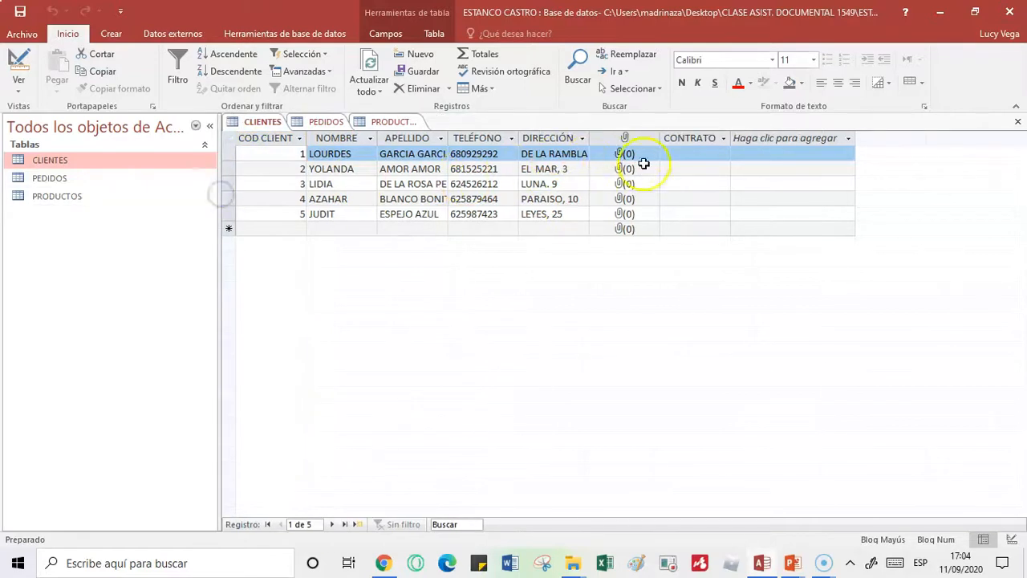
click(685, 154)
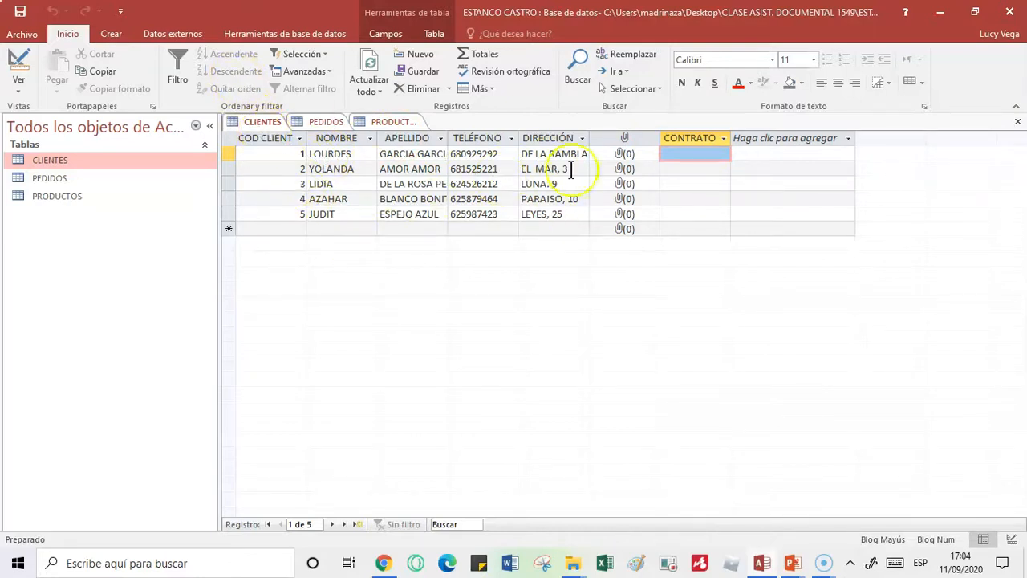
click(618, 155)
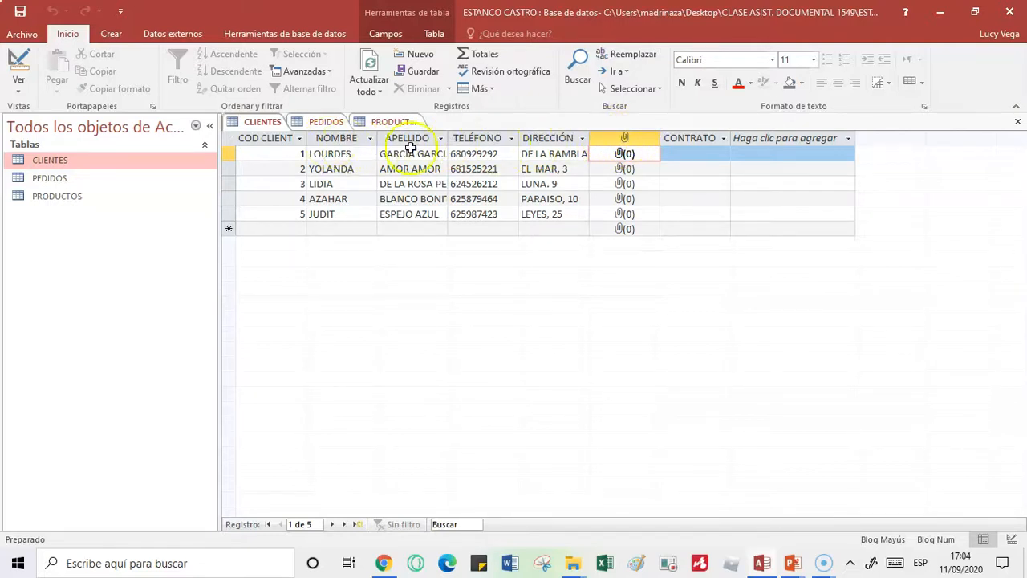
click(624, 136)
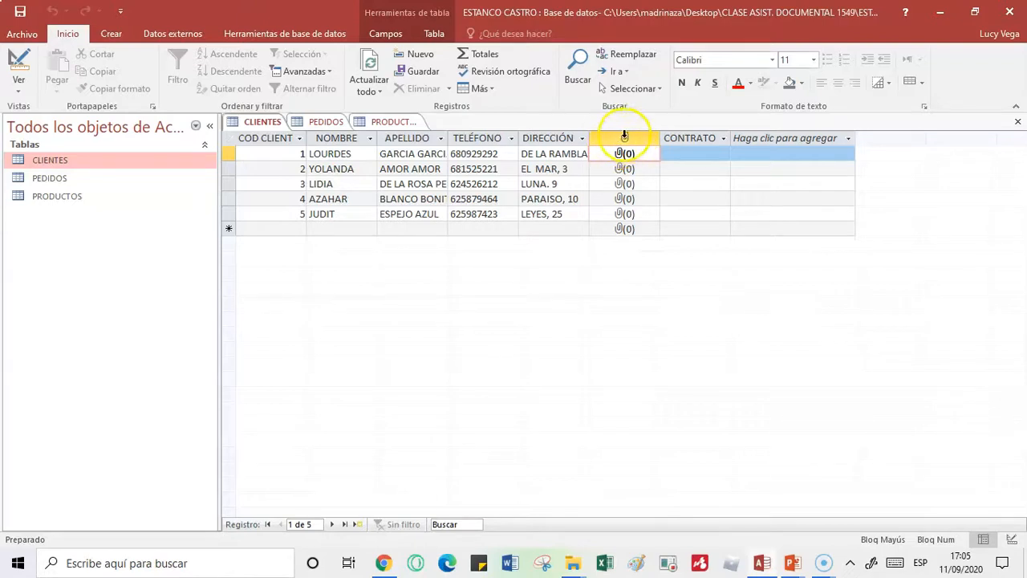
- Return the CLIENTES table to Design view and set the FOTO field's Título property to FOTO
right_click(246, 124)
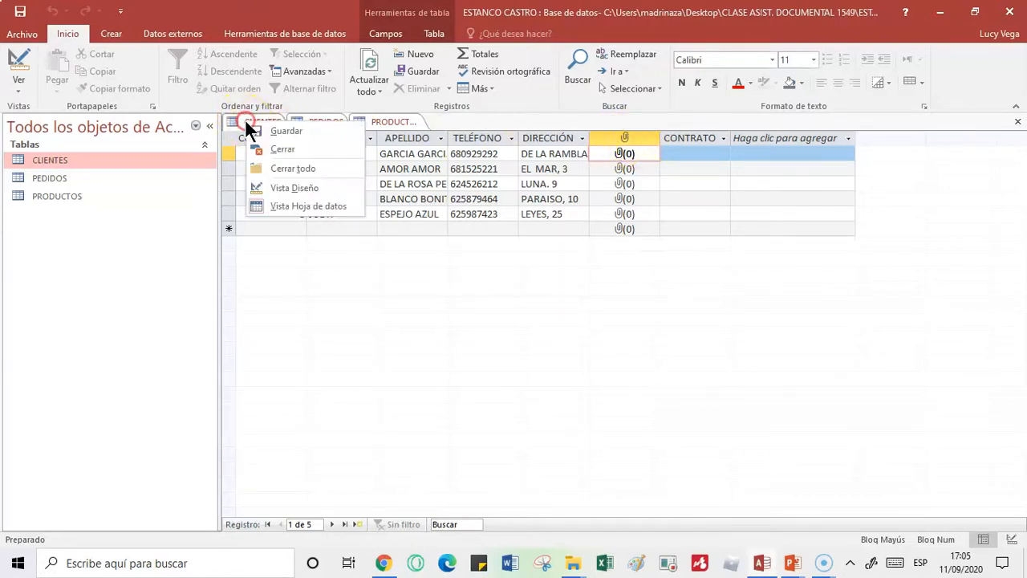
click(302, 196)
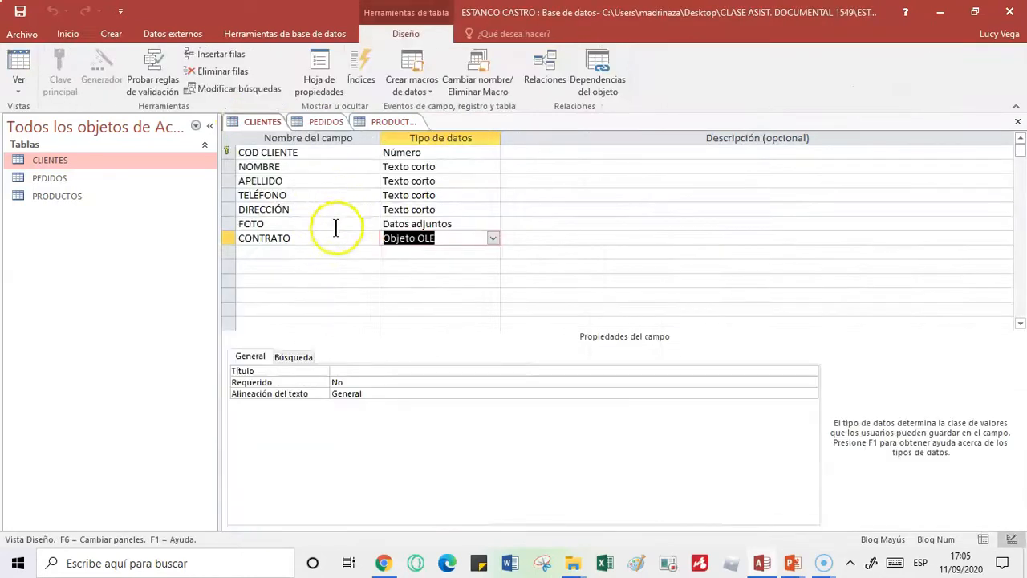
click(287, 221)
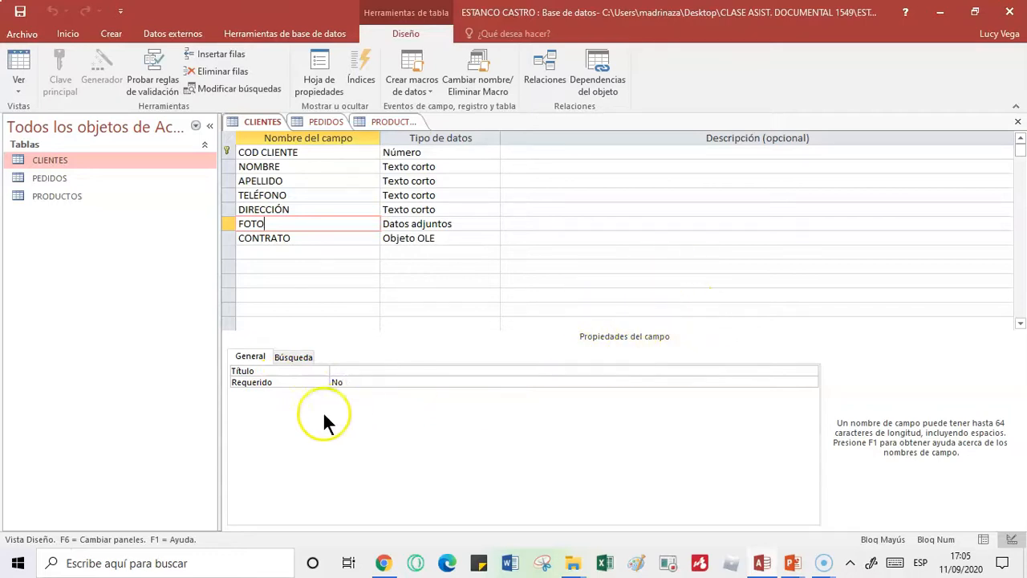
click(357, 369)
text(FOTO)
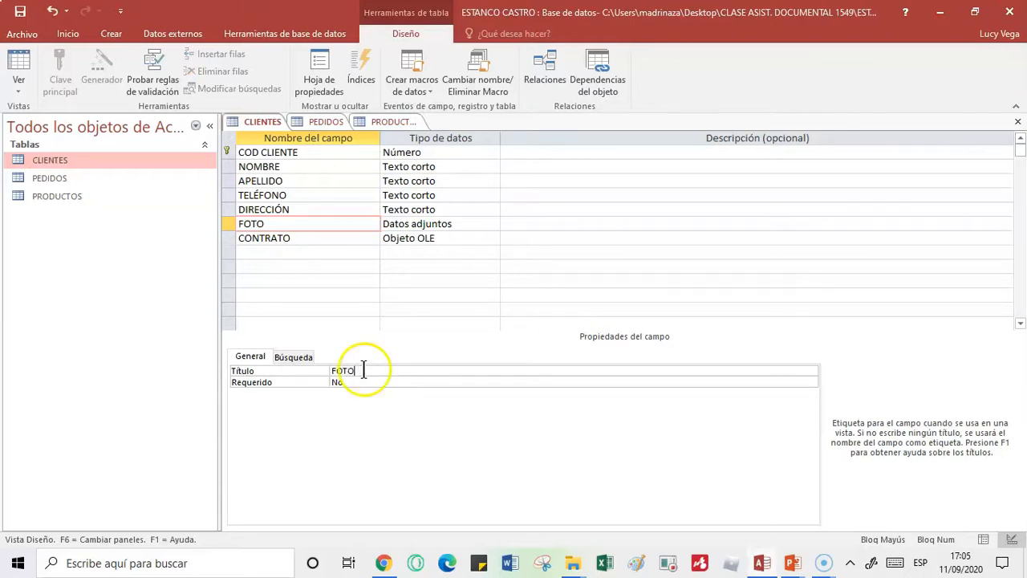
click(363, 371)
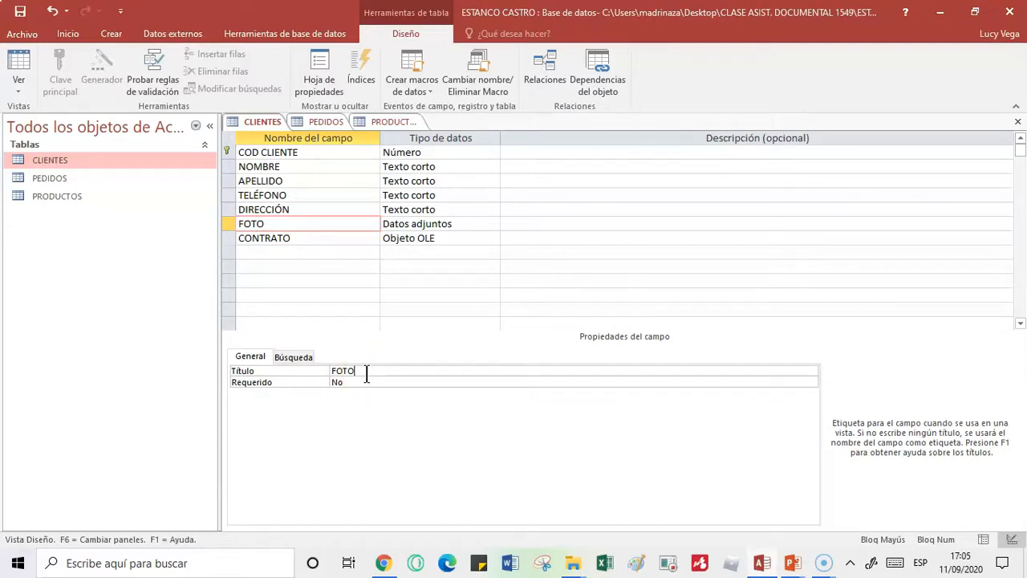
- Save the CLIENTES design and show the table in Datasheet view to check the FOTO column heading
right_click(261, 122)
click(269, 128)
right_click(267, 123)
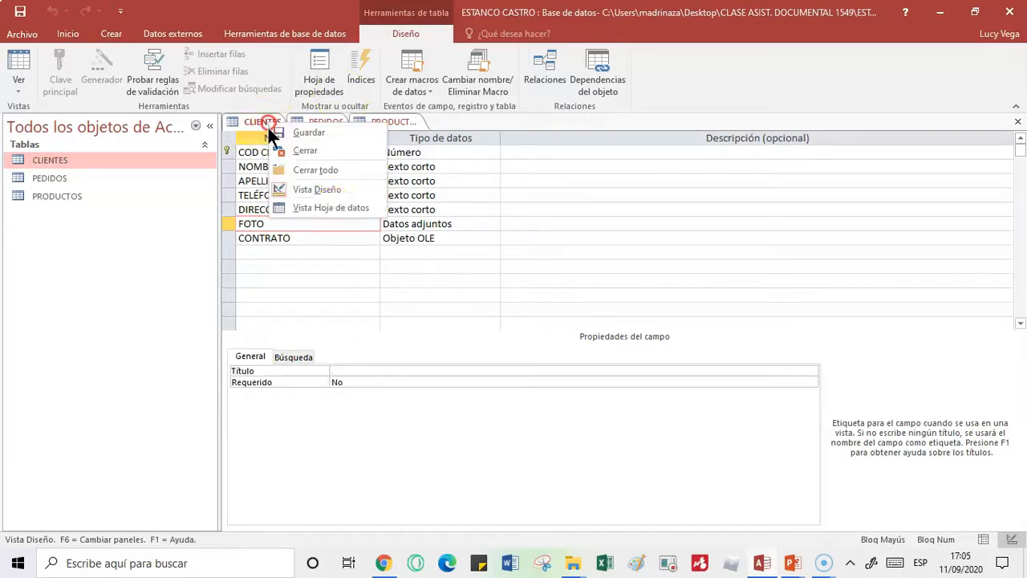
click(327, 208)
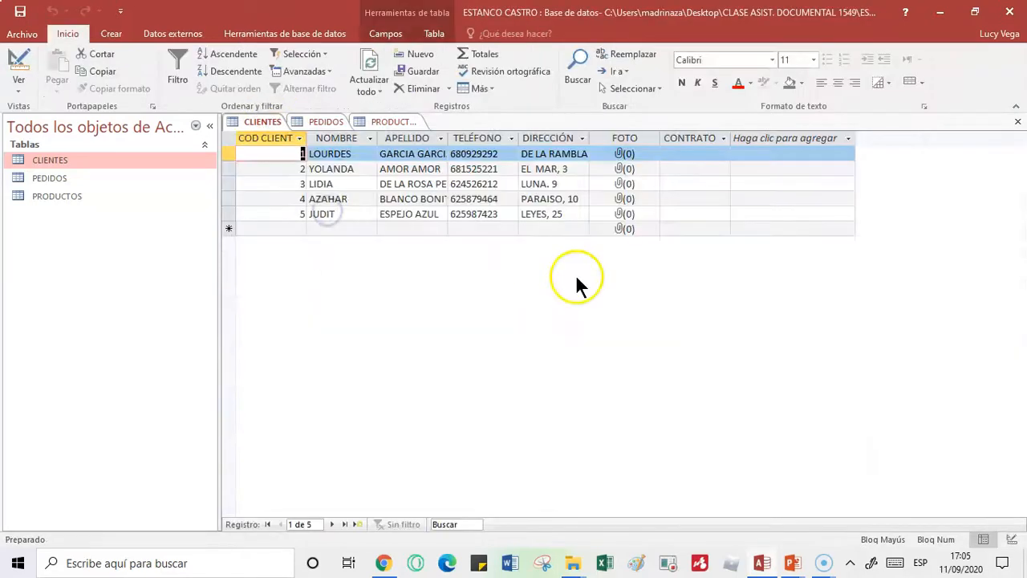
click(610, 139)
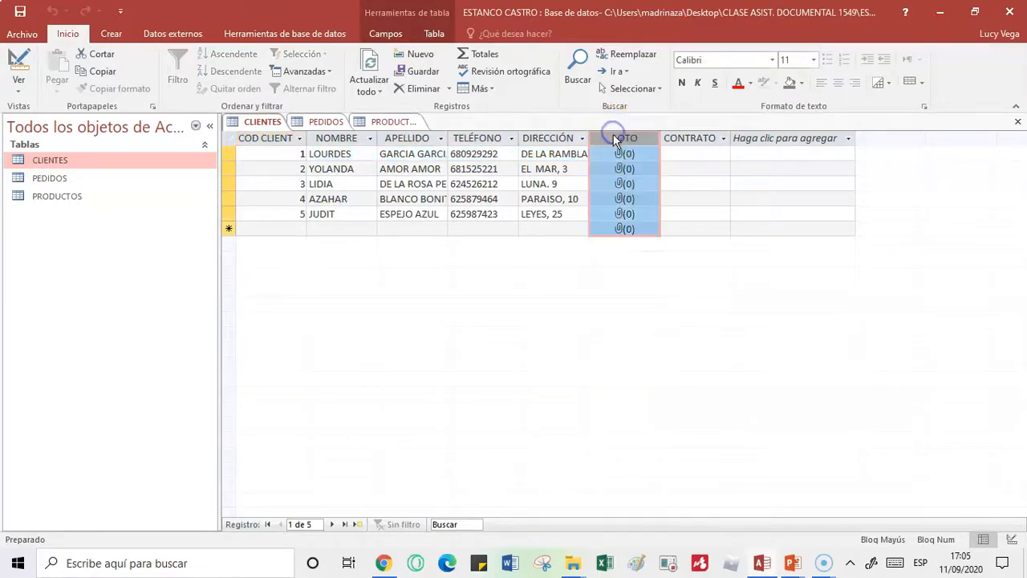
- Open the attachments manager for the FOTO field of the record with client code 1
click(637, 155)
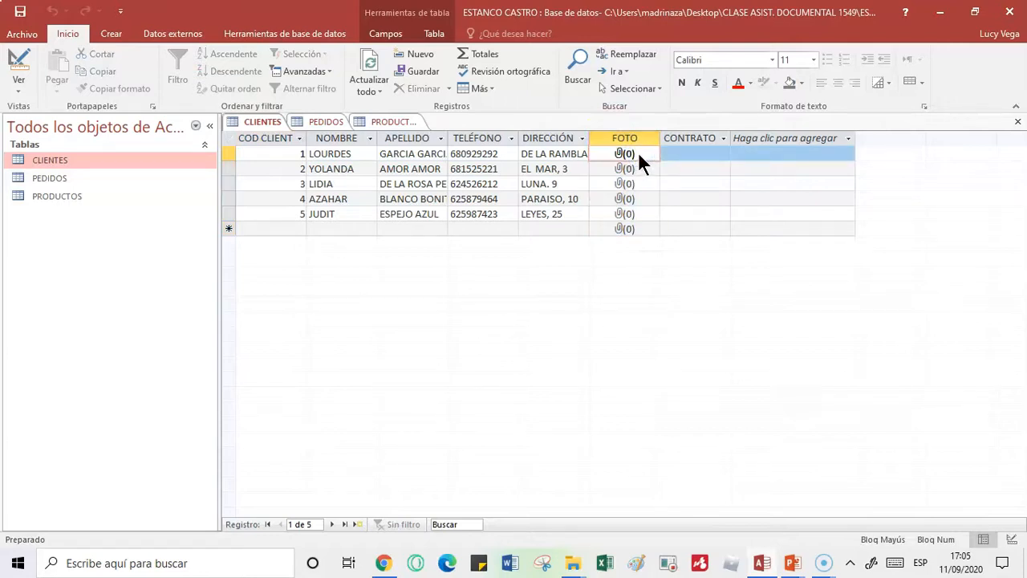
right_click(638, 154)
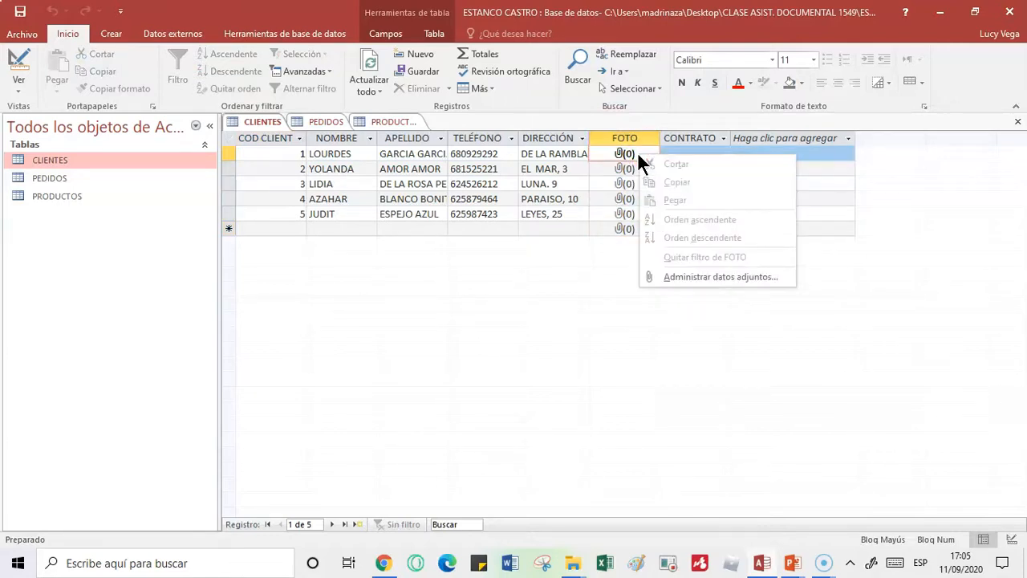
click(621, 157)
right_click(616, 149)
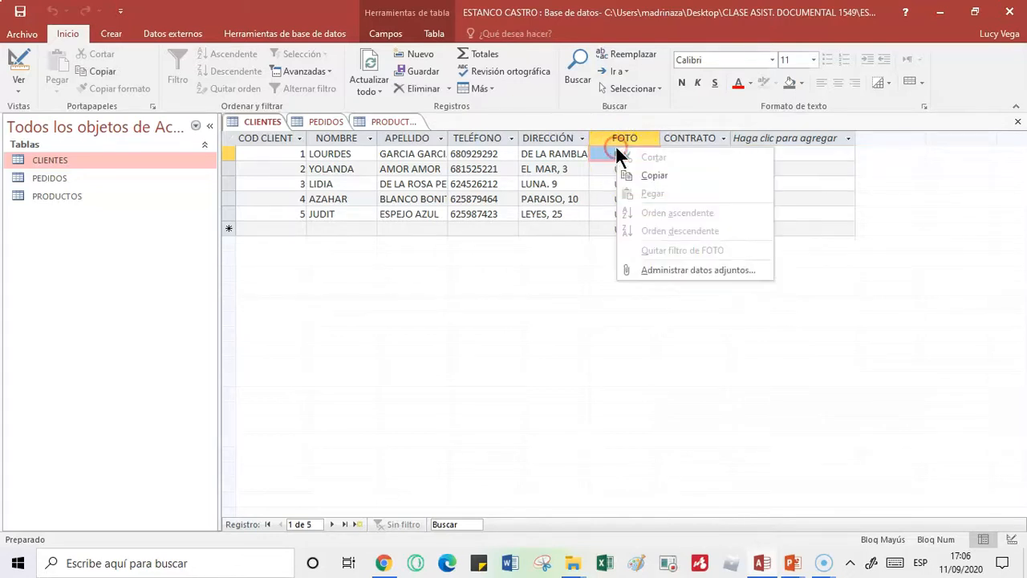
click(684, 270)
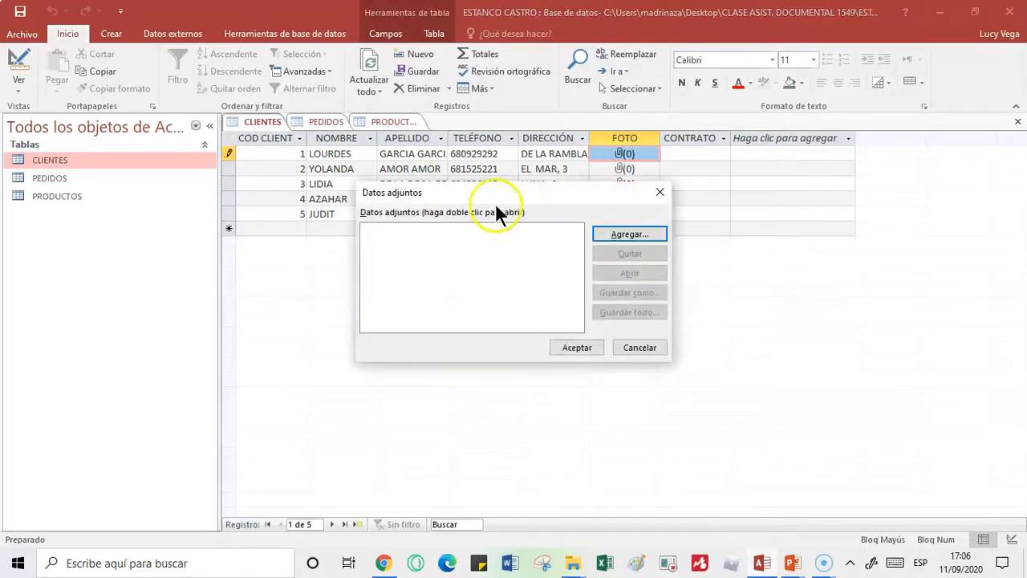
drag(497, 196, 562, 215)
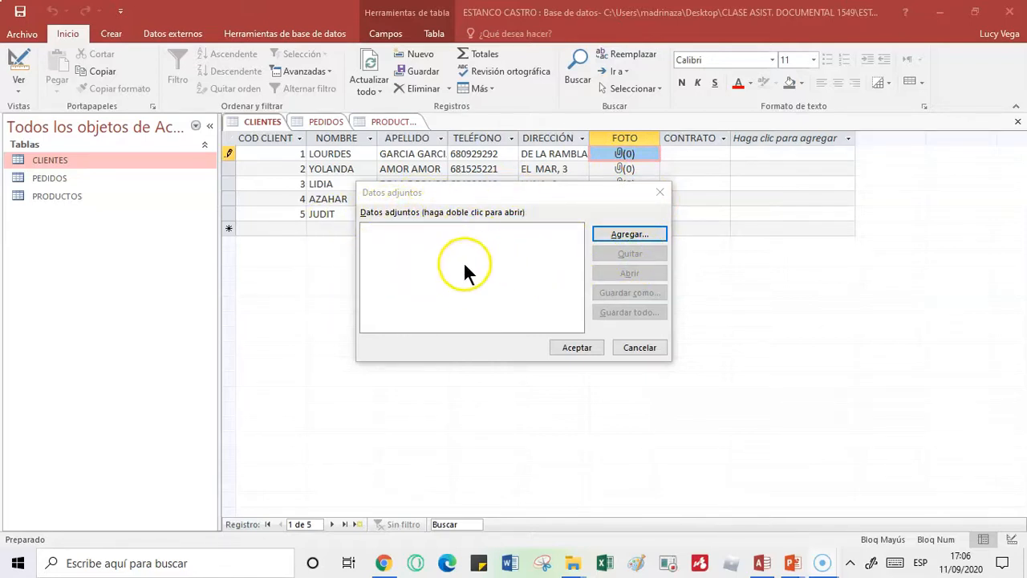
- Attach foto.jpg from the desktop's CLASE ASIST. DOCUMENTAL 1549 folder to the FOTO field of the record with client code 1
click(636, 236)
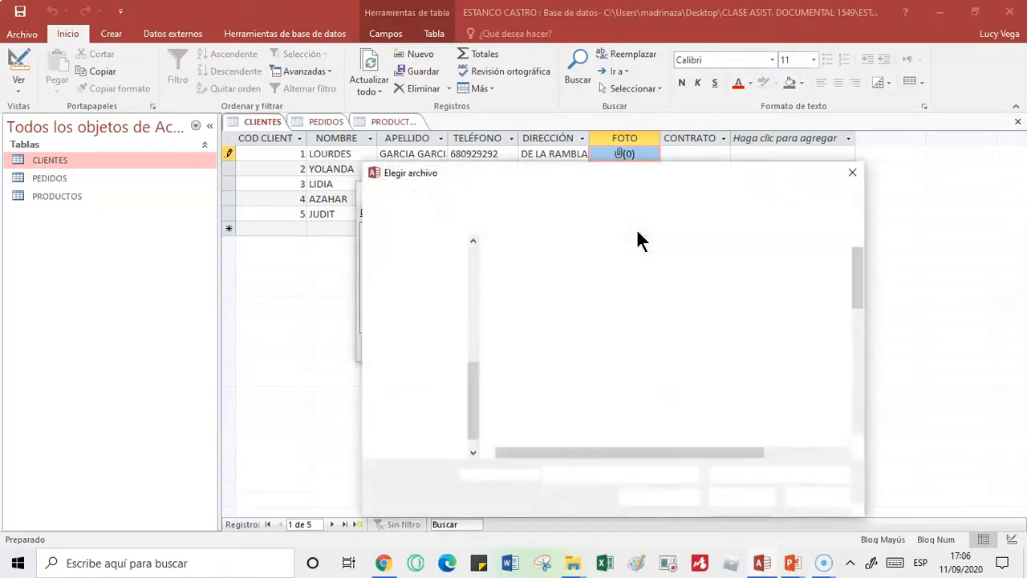
drag(475, 378, 478, 256)
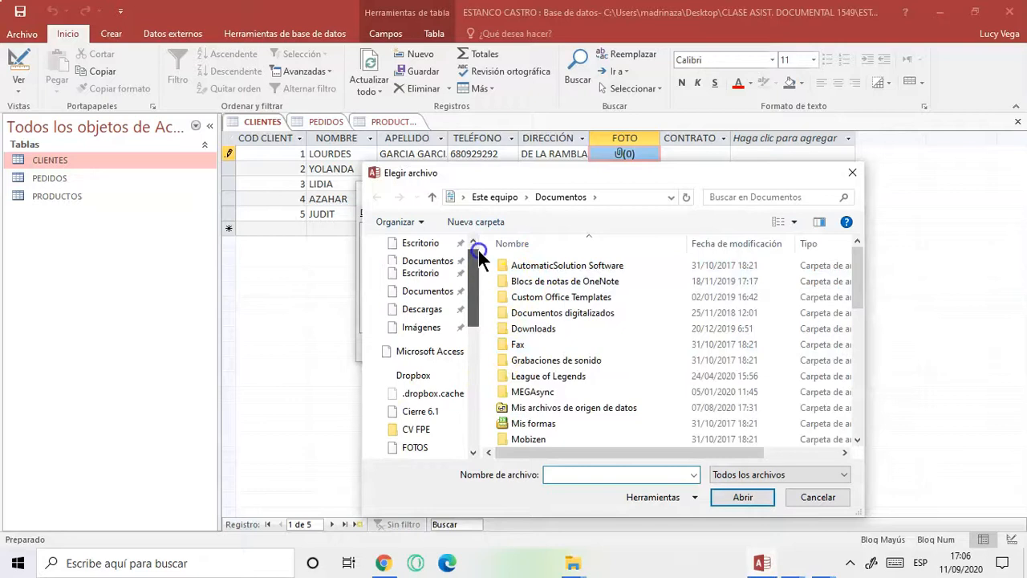
click(423, 274)
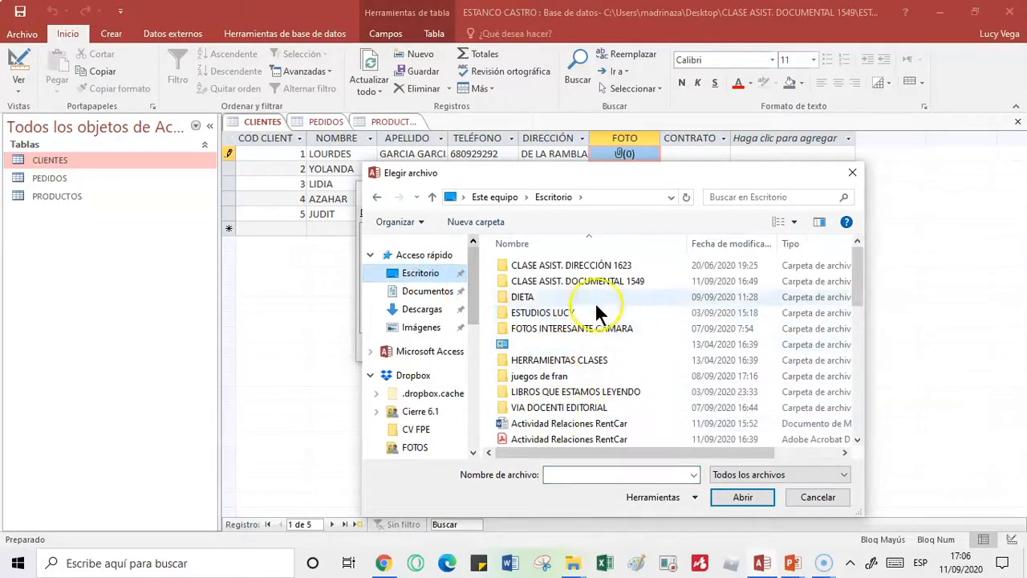
double_click(599, 282)
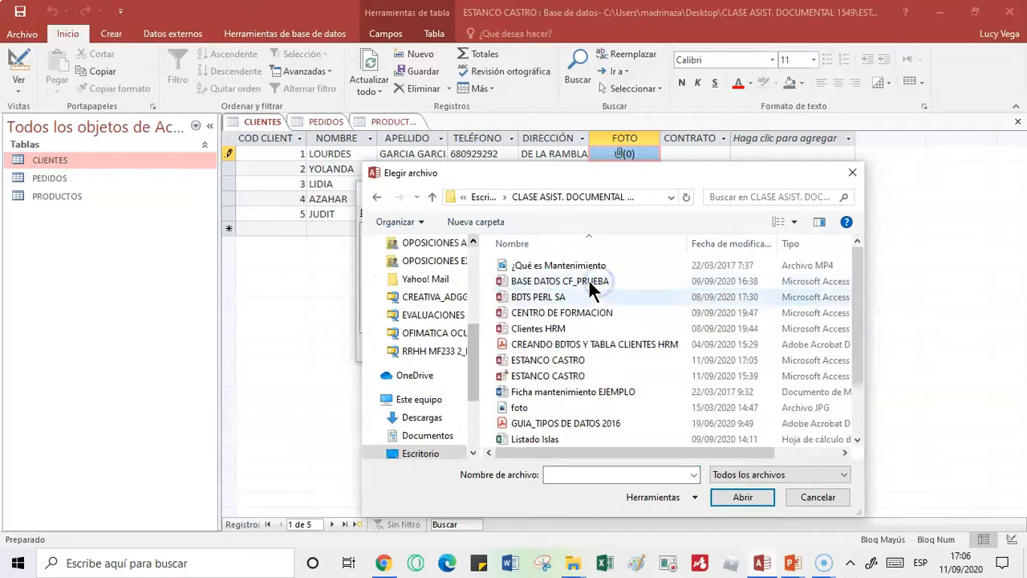
click(519, 408)
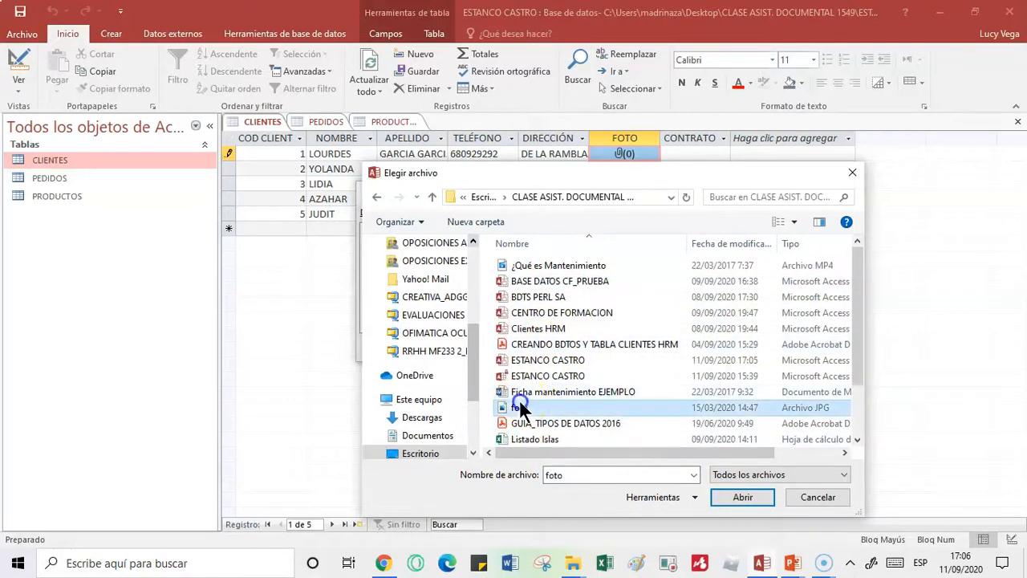
click(738, 494)
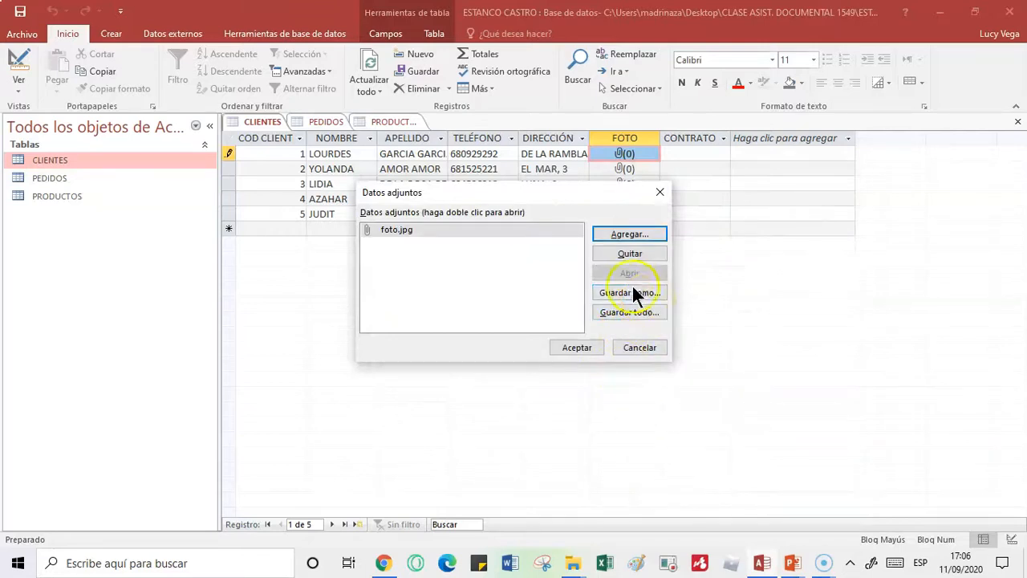
click(428, 228)
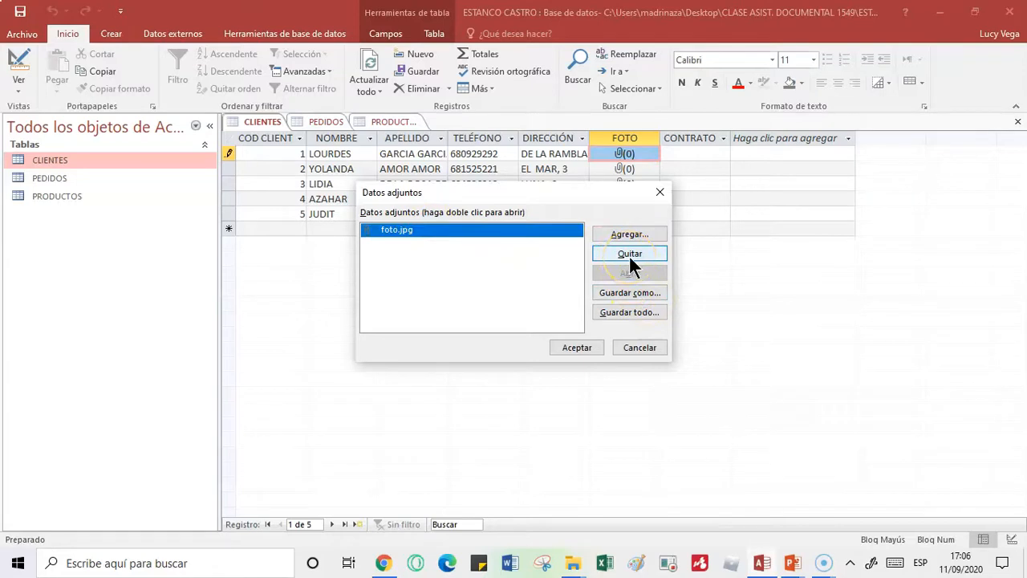
click(579, 349)
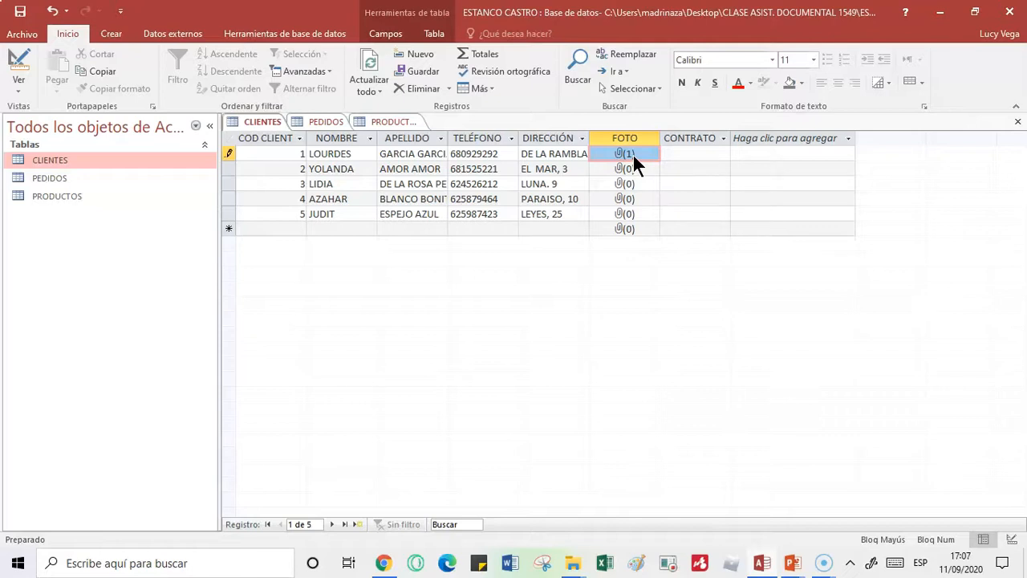
- Open the object insertion dialog for the CONTRATO field of the record with client code 1
click(717, 159)
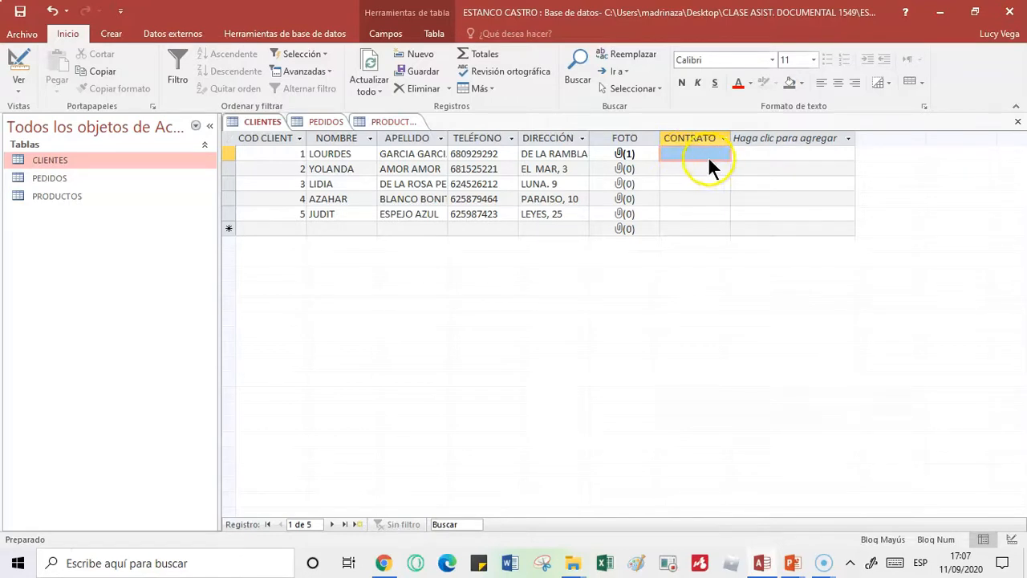
right_click(711, 159)
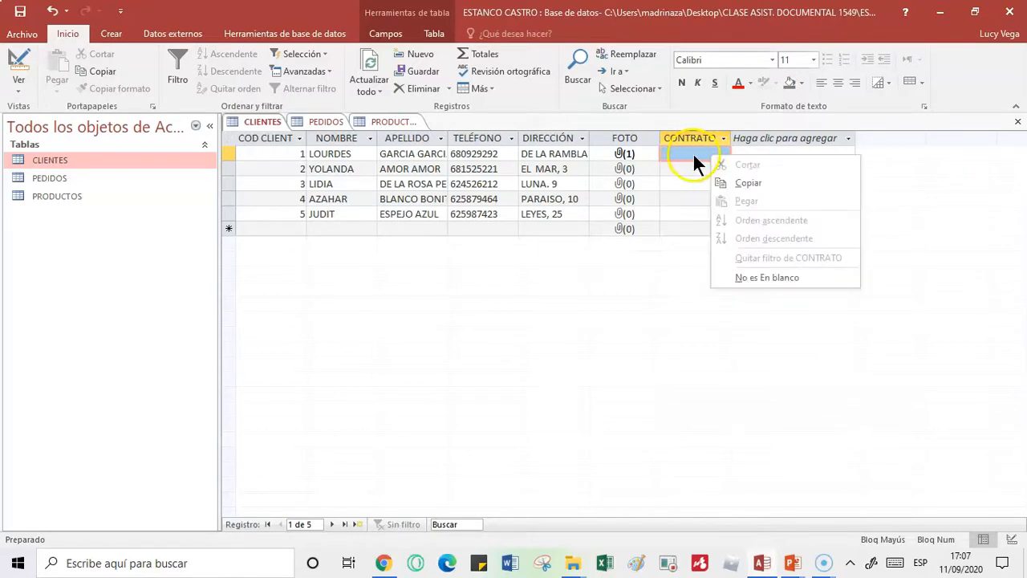
key(Escape)
click(680, 165)
click(683, 152)
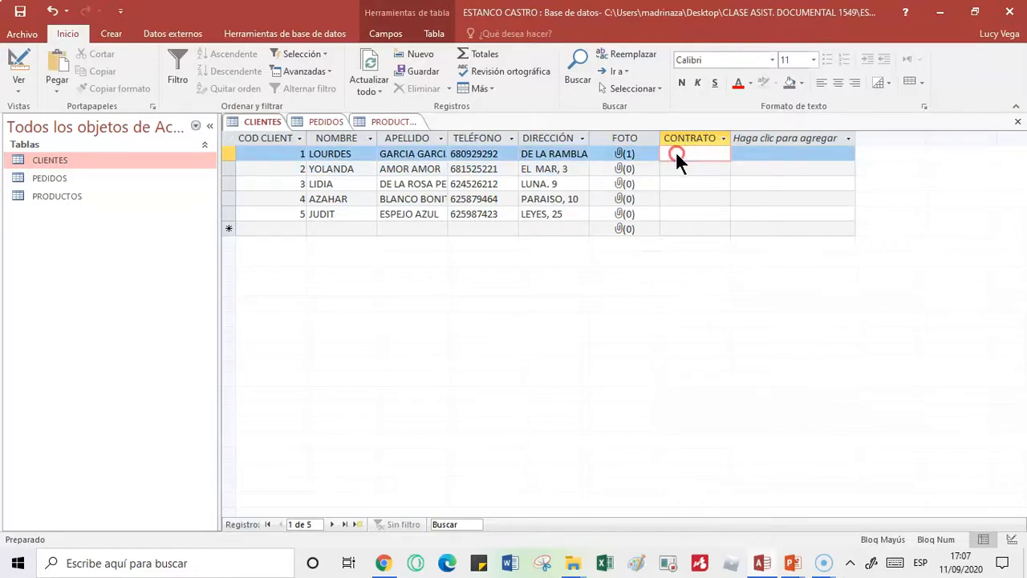
right_click(676, 156)
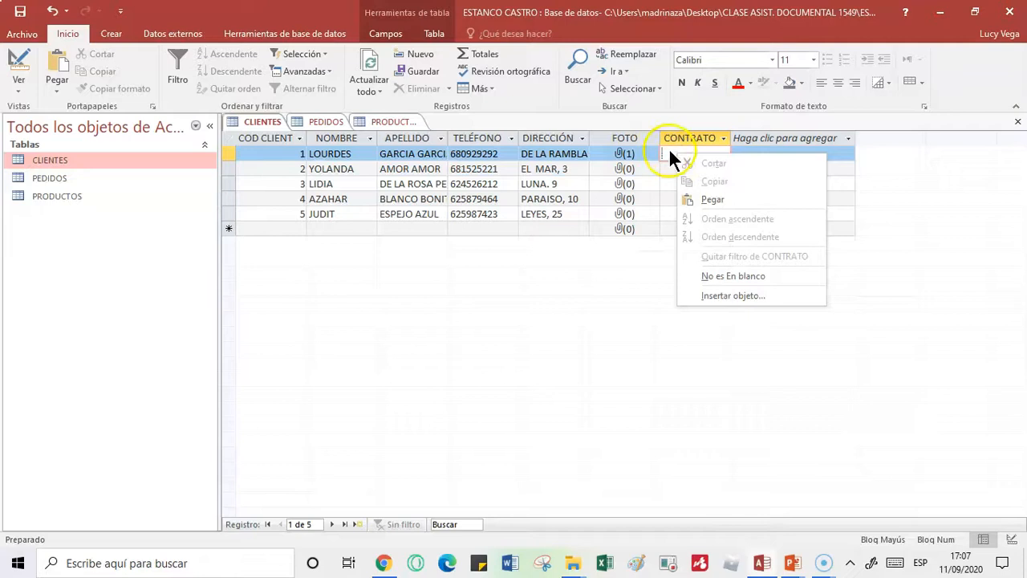
click(667, 153)
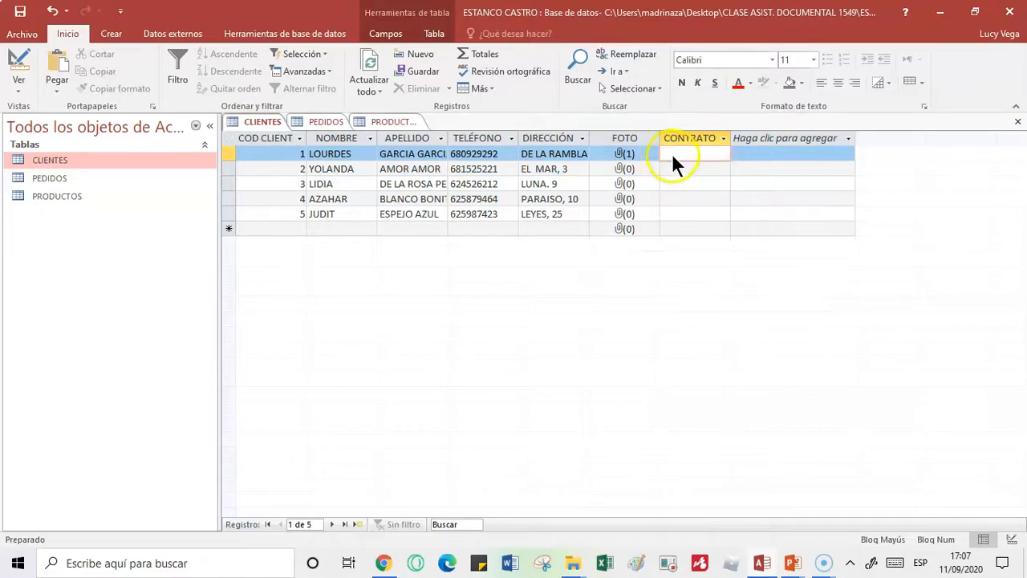
right_click(671, 149)
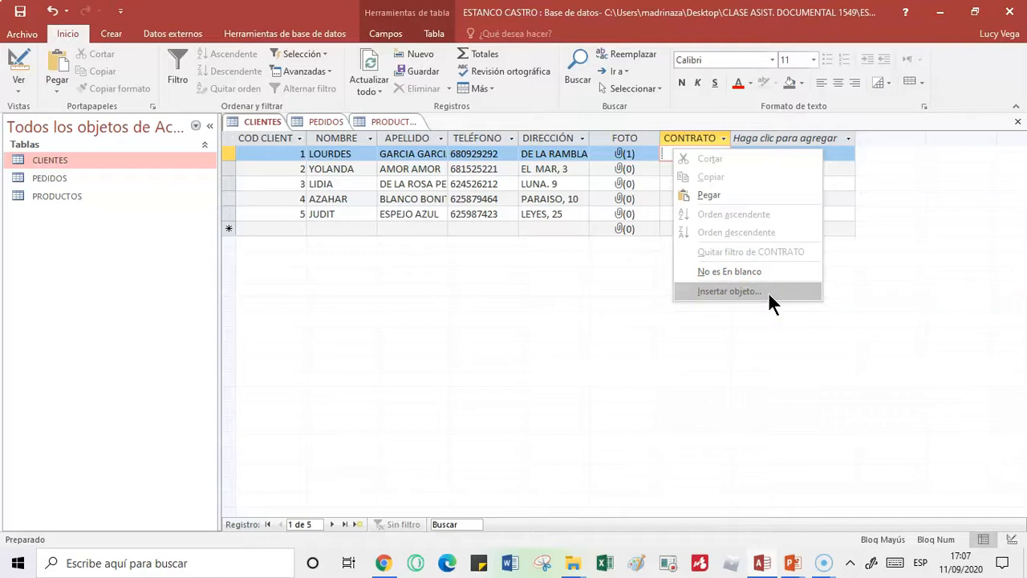
click(730, 291)
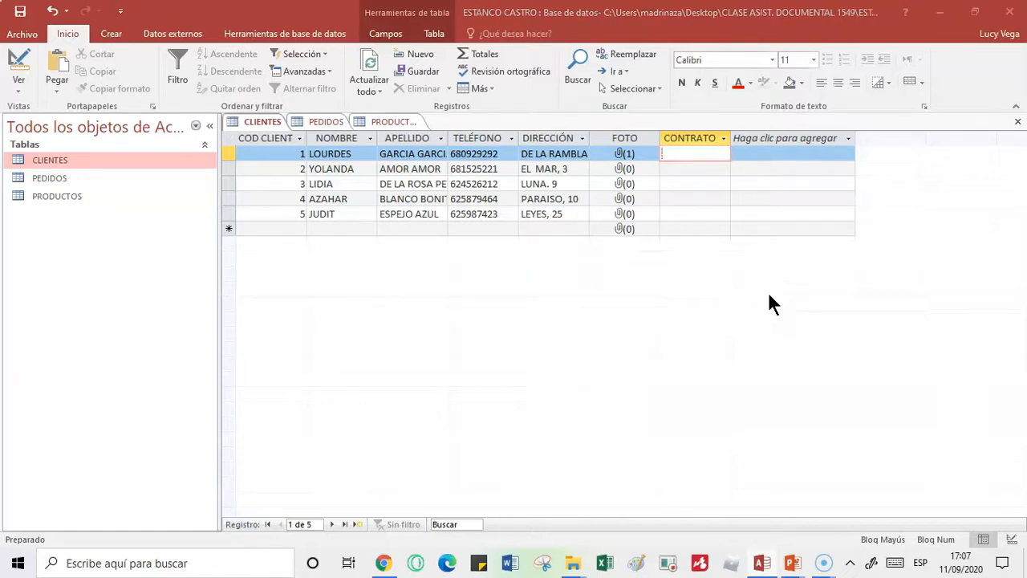
- Set the inserted object to be created from the existing PDF file CREANDO BDTOS Y TABLA CLIENTES HRM
drag(585, 110, 586, 152)
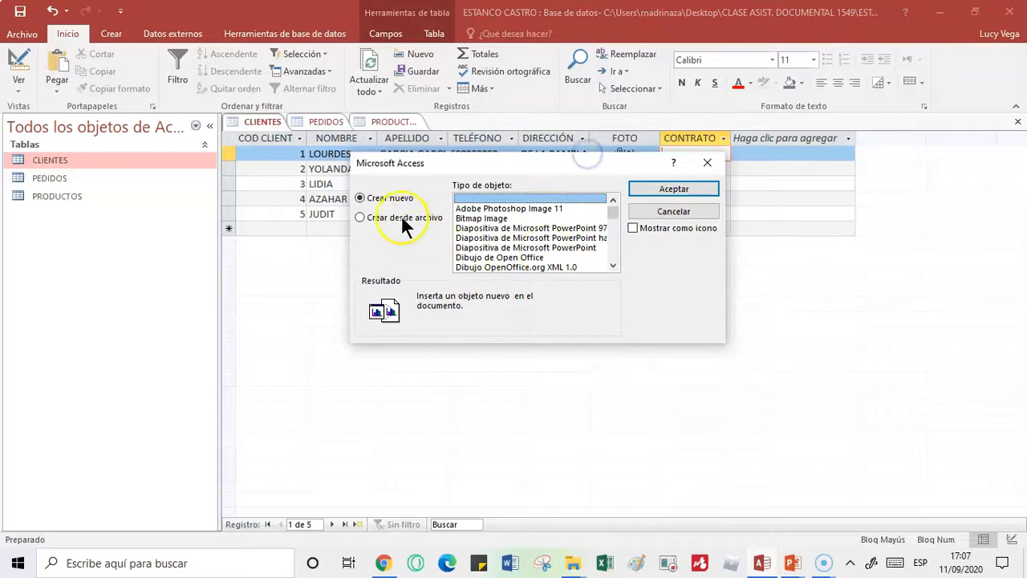
click(502, 238)
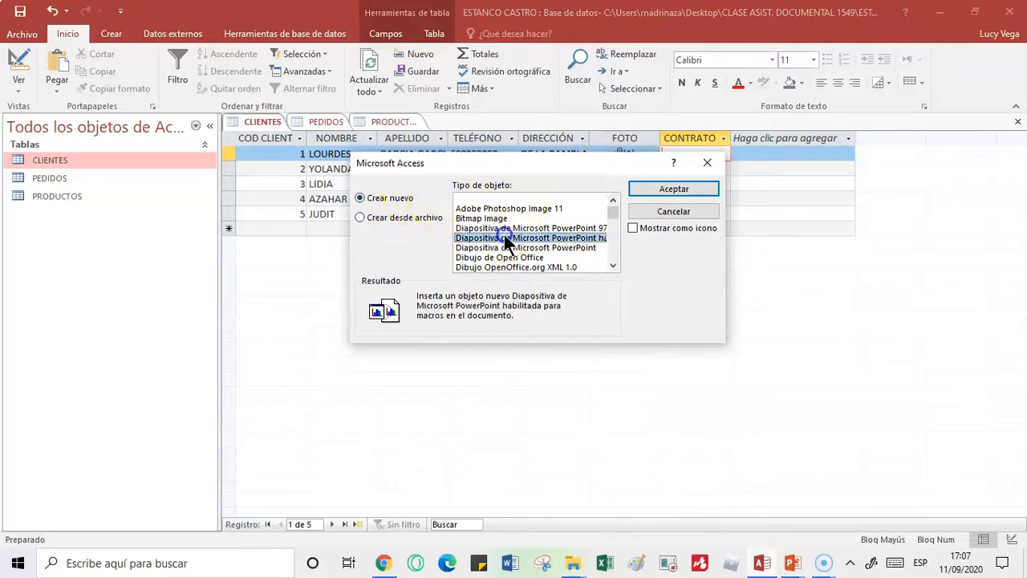
click(503, 250)
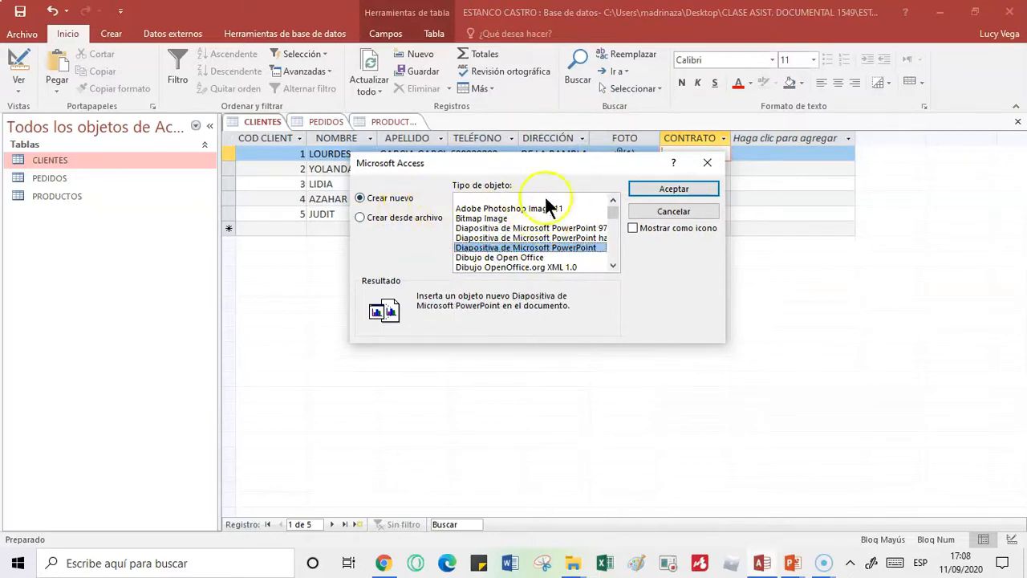
click(377, 217)
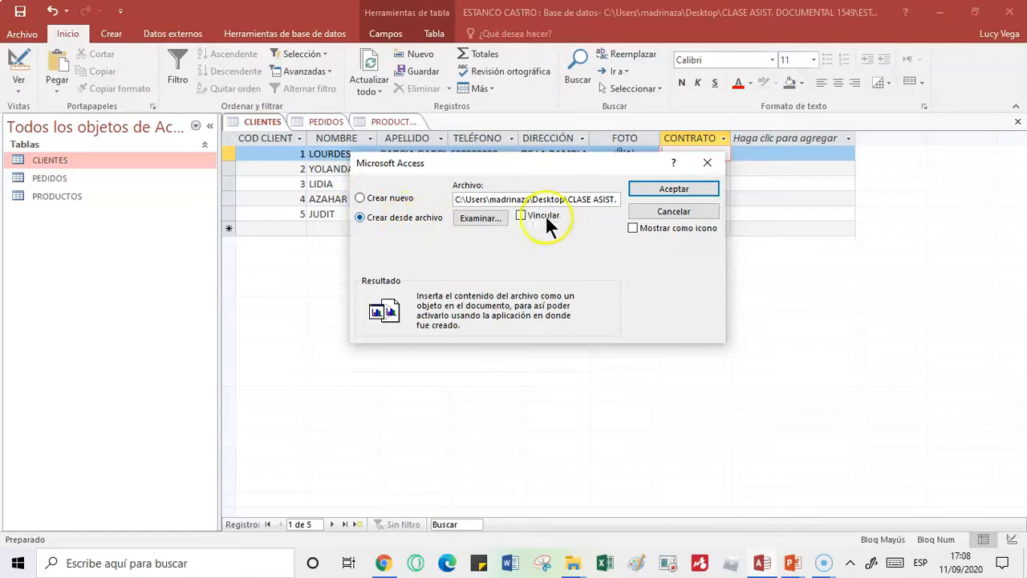
click(482, 219)
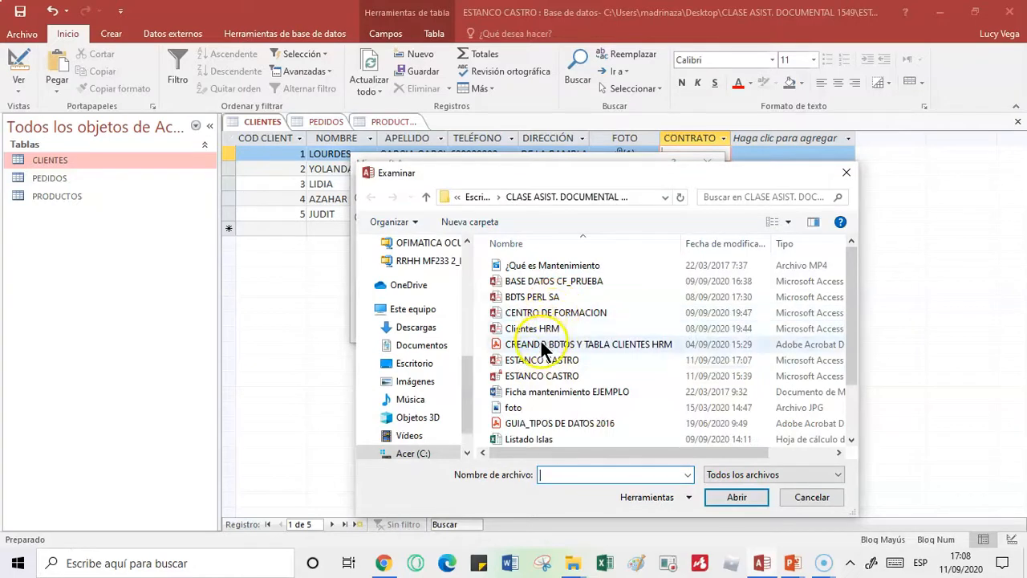
click(540, 341)
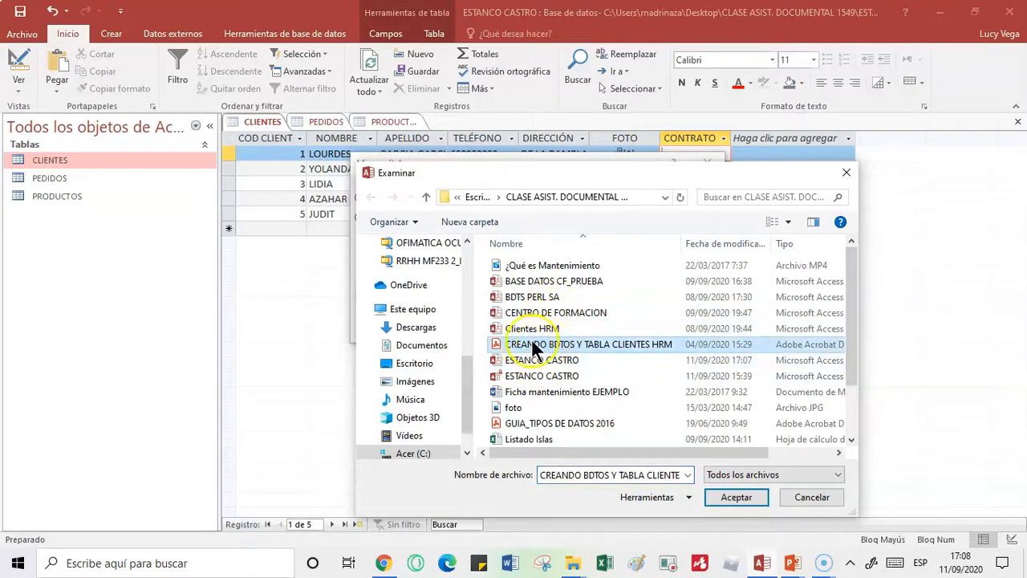
click(736, 498)
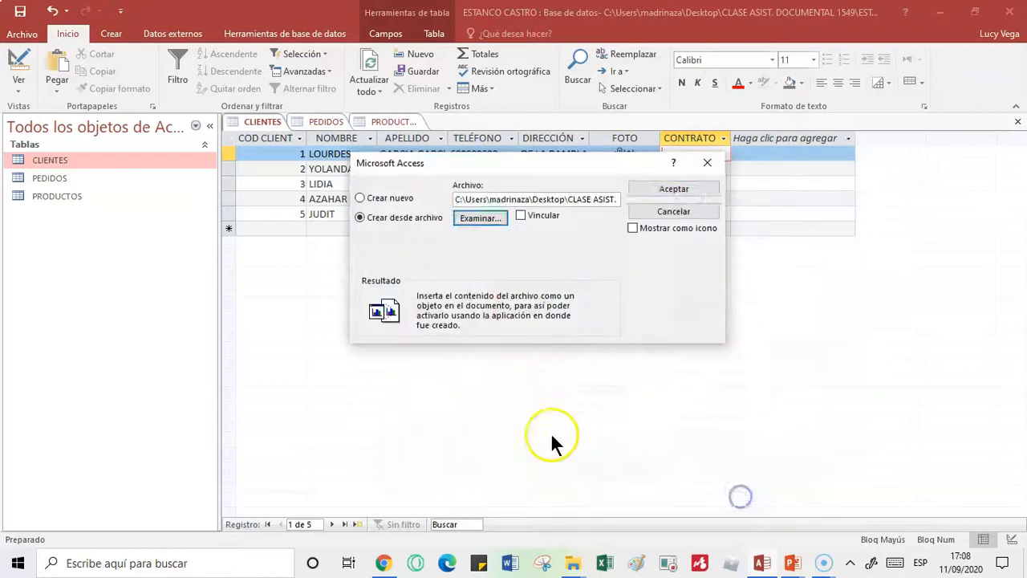
- Insert the PDF as a linked object in the CONTRATO field and widen that column to fit its content
click(521, 215)
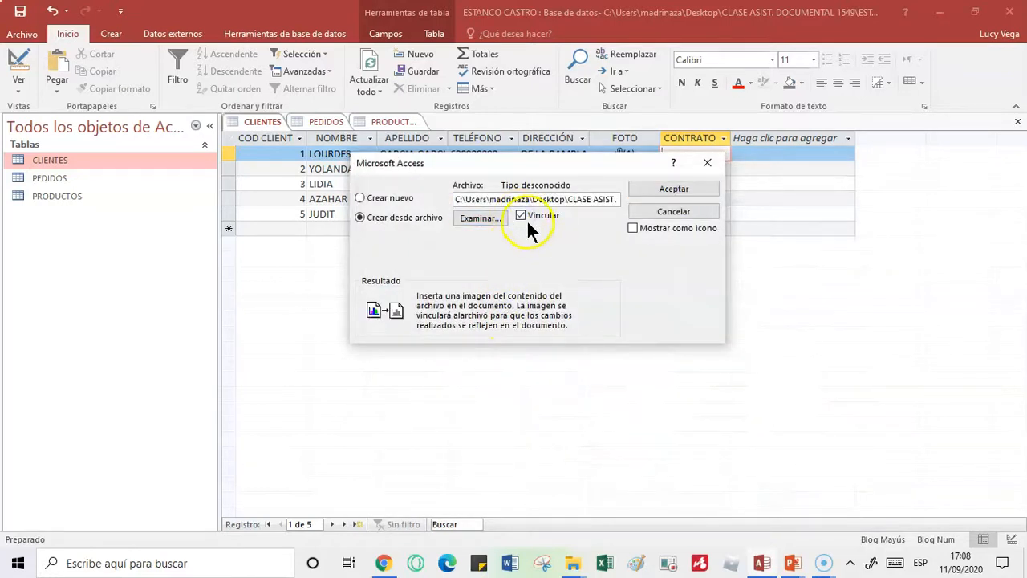
click(575, 201)
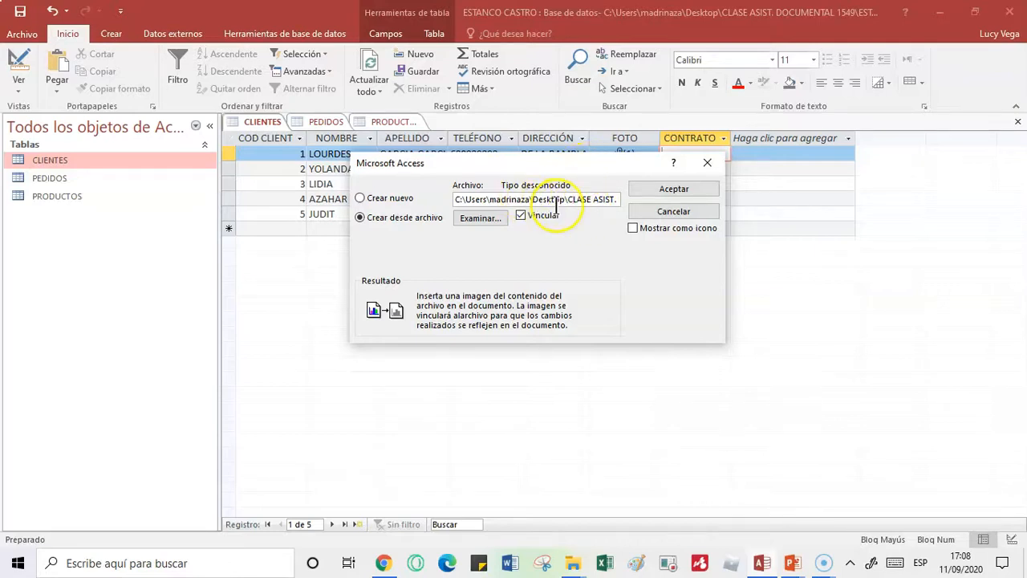
drag(562, 166, 614, 262)
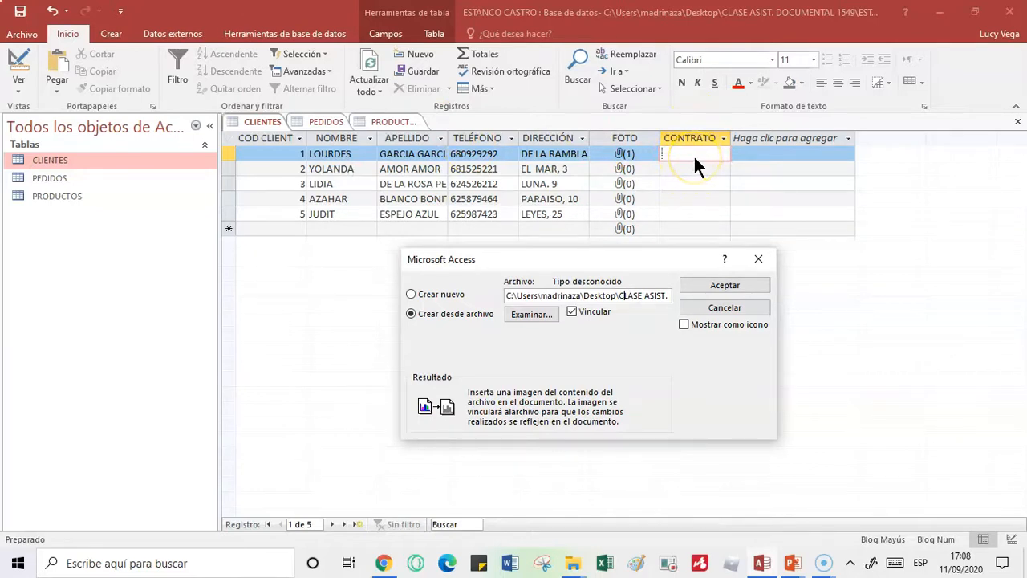
click(682, 148)
click(716, 286)
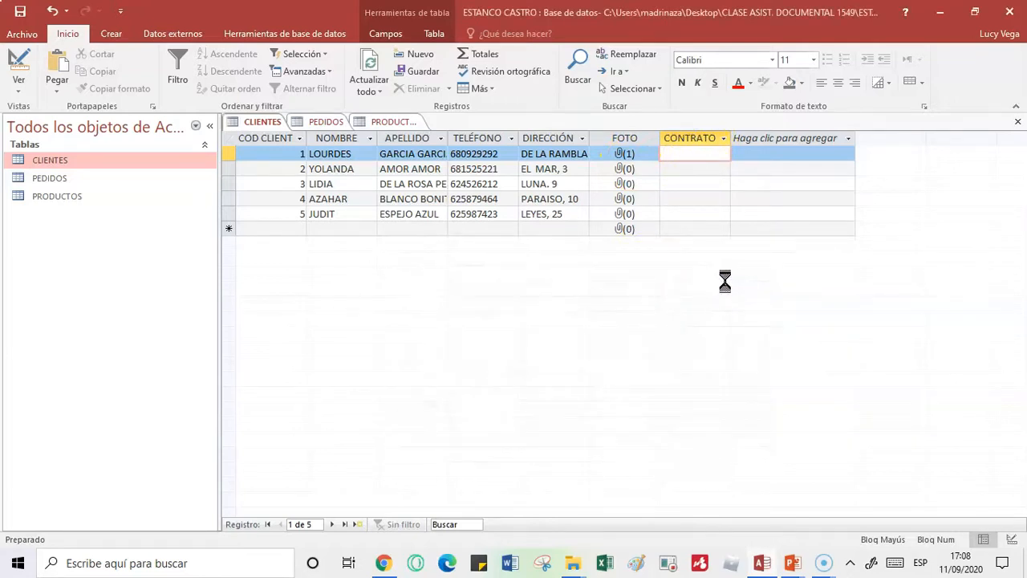
double_click(729, 138)
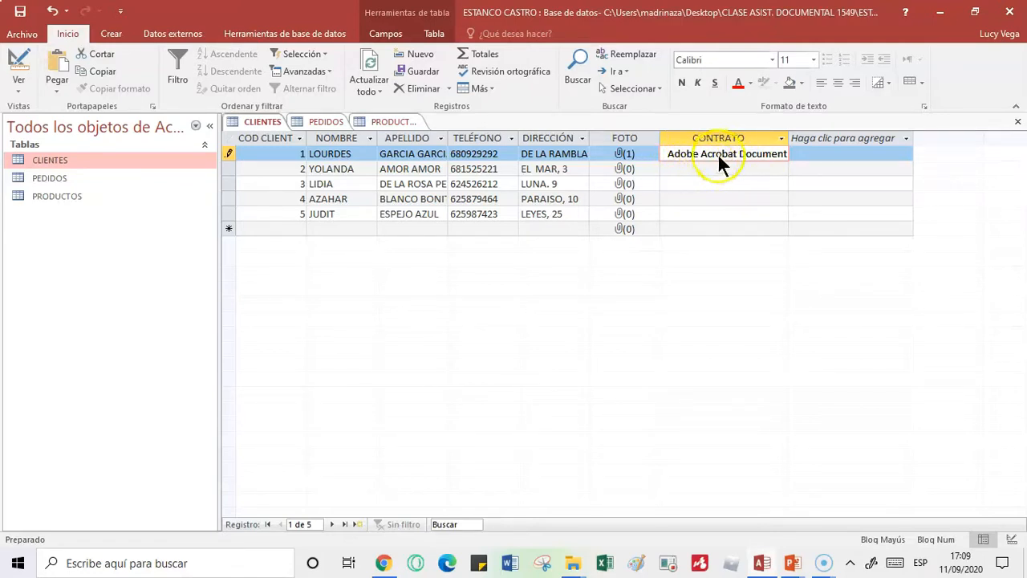
- Save the CLIENTES table and switch it to Design view
right_click(265, 120)
click(295, 183)
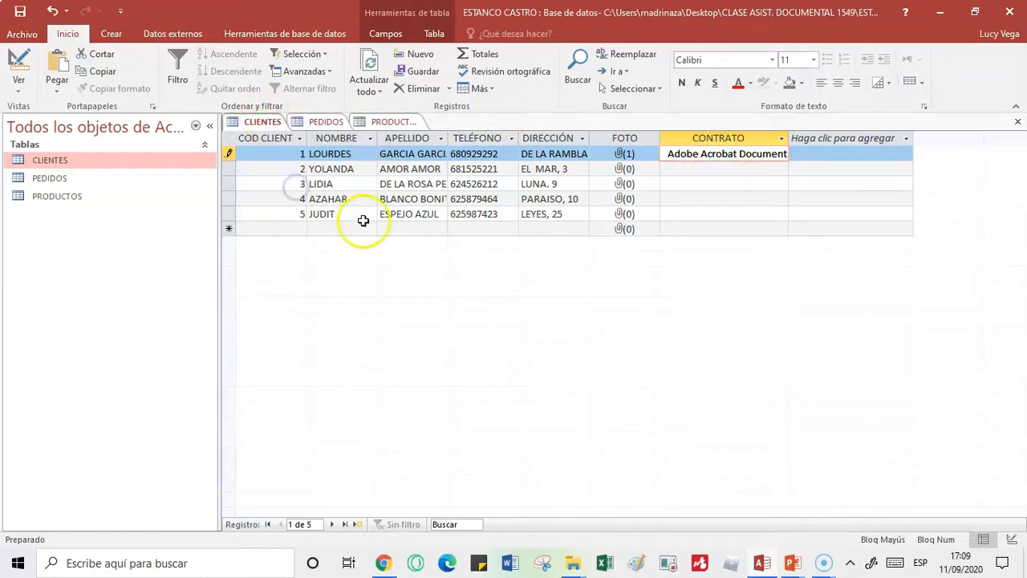
right_click(268, 119)
click(294, 128)
right_click(265, 121)
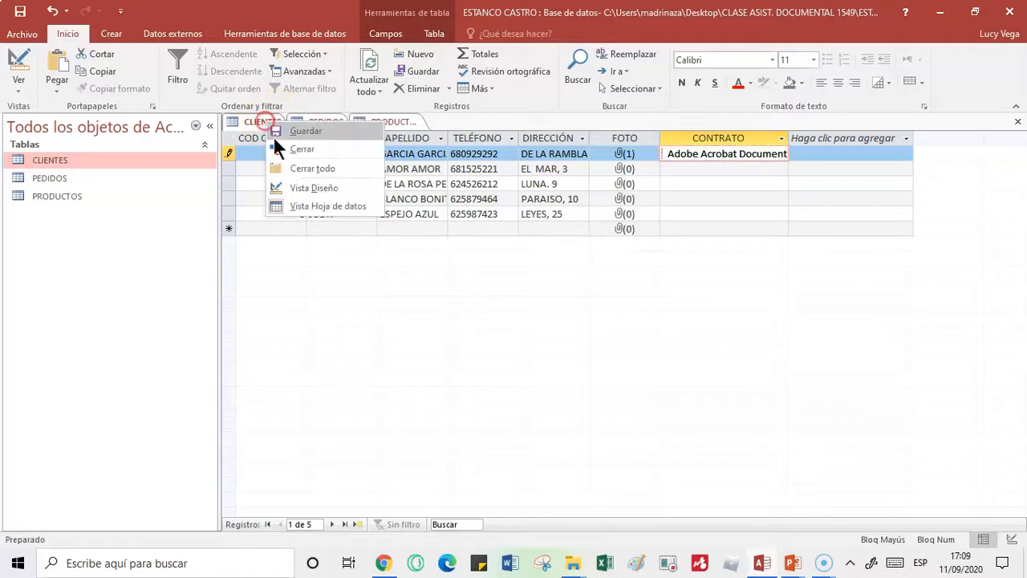
click(305, 198)
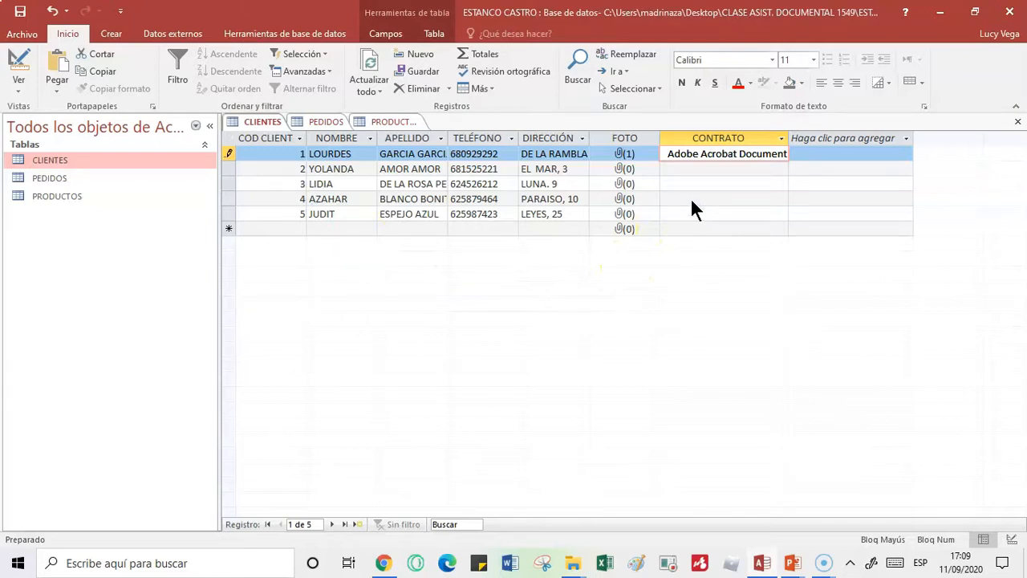
- Close the PEDIDOS table and bring the CLIENTES table design to the front
right_click(264, 121)
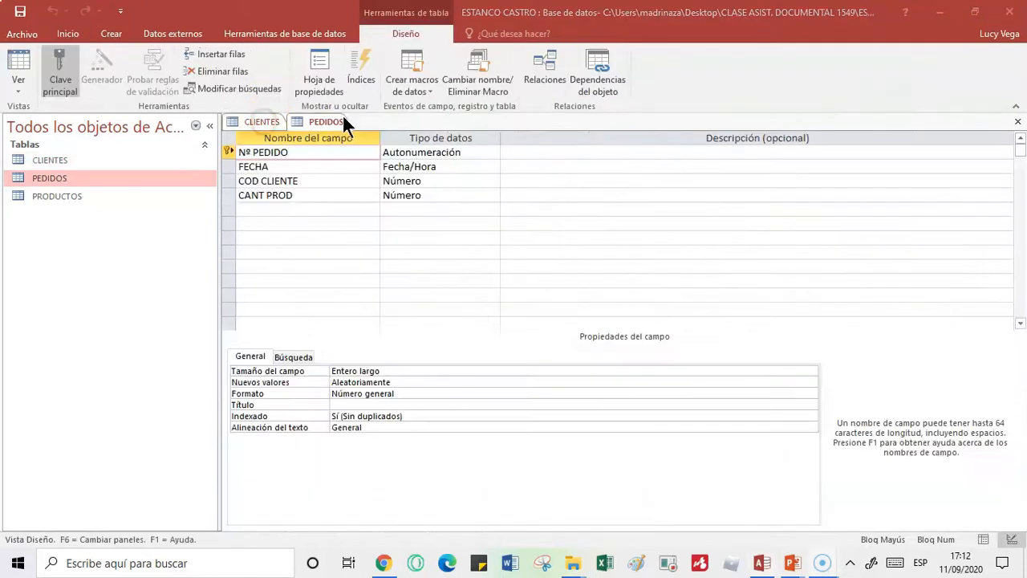
right_click(327, 121)
click(343, 134)
click(264, 121)
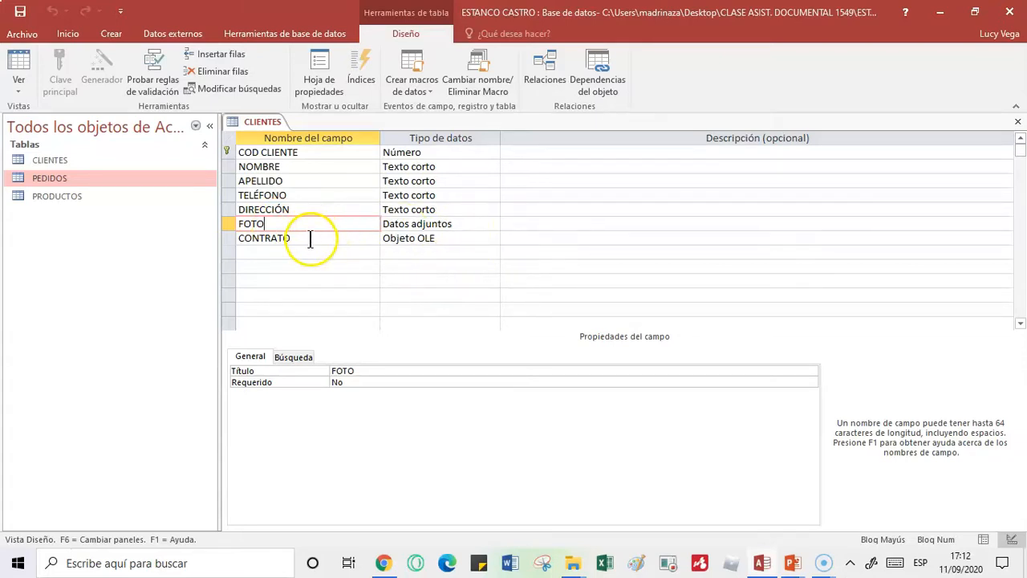
- Add a new field named MUNICIPIO directly below CONTRATO in the CLIENTES table design
click(465, 237)
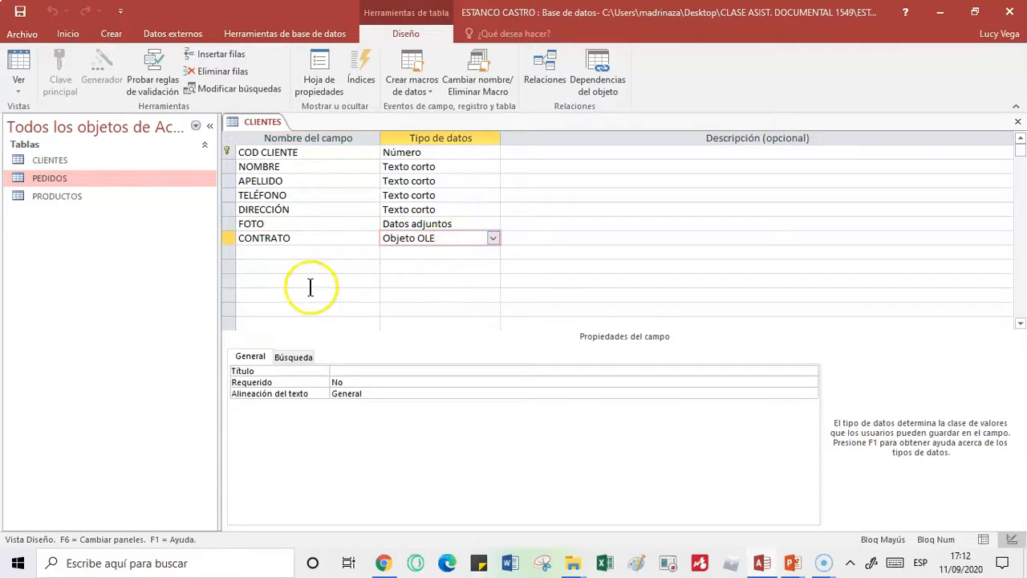
click(276, 254)
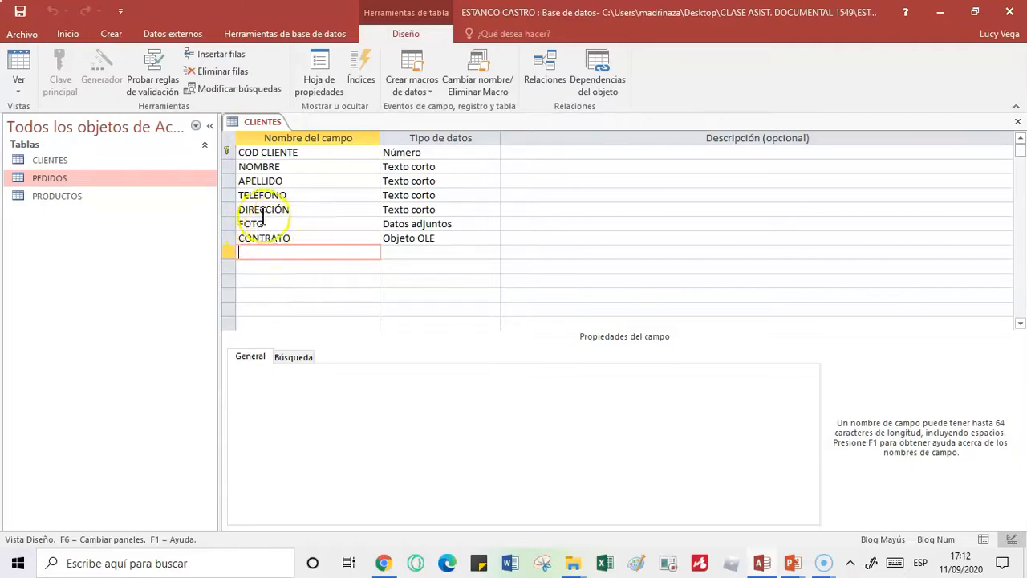
text(m)
key(BackSpace)
key(Caps_Lock)
text(munici)
key(BackSpace)
key(BackSpace)
key(BackSpace)
key(BackSpace)
key(BackSpace)
key(BackSpace)
key(Caps_Lock)
text(MUNICIO)
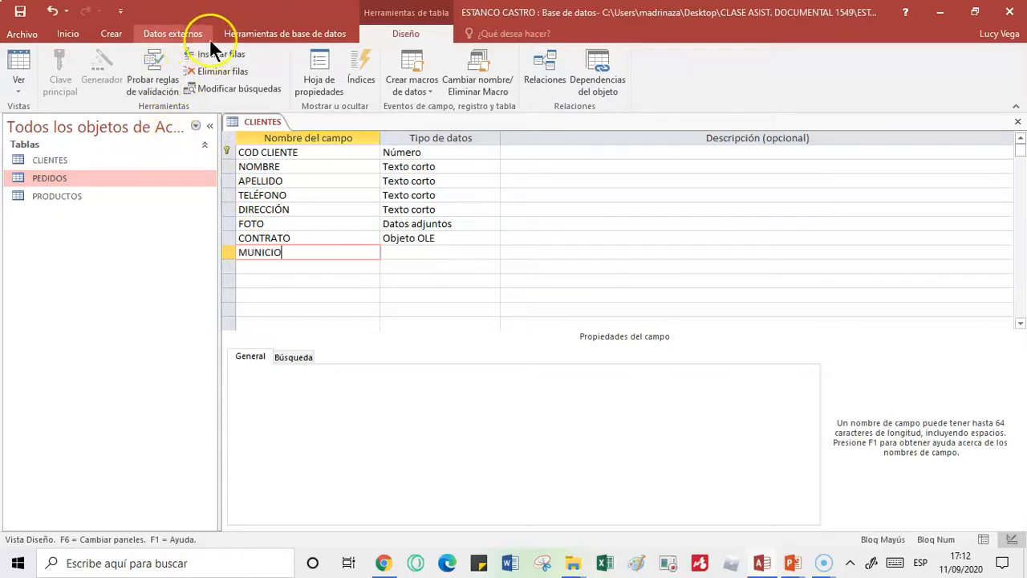
key(BackSpace)
text(PIO)
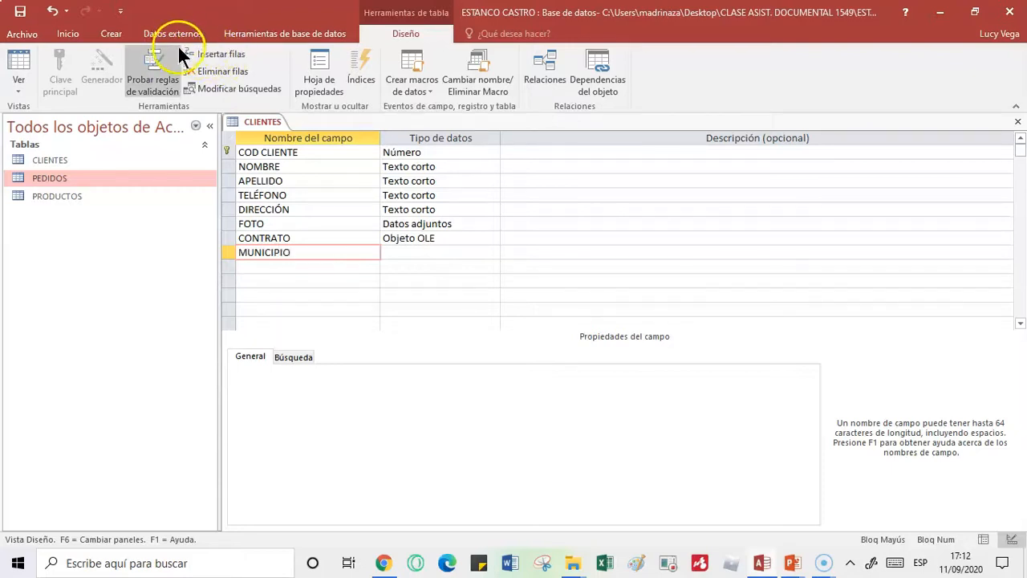
- Start the Lookup Wizard (Asistente para búsquedas) as MUNICIPIO's data type and choose to enter the list values manually
click(421, 253)
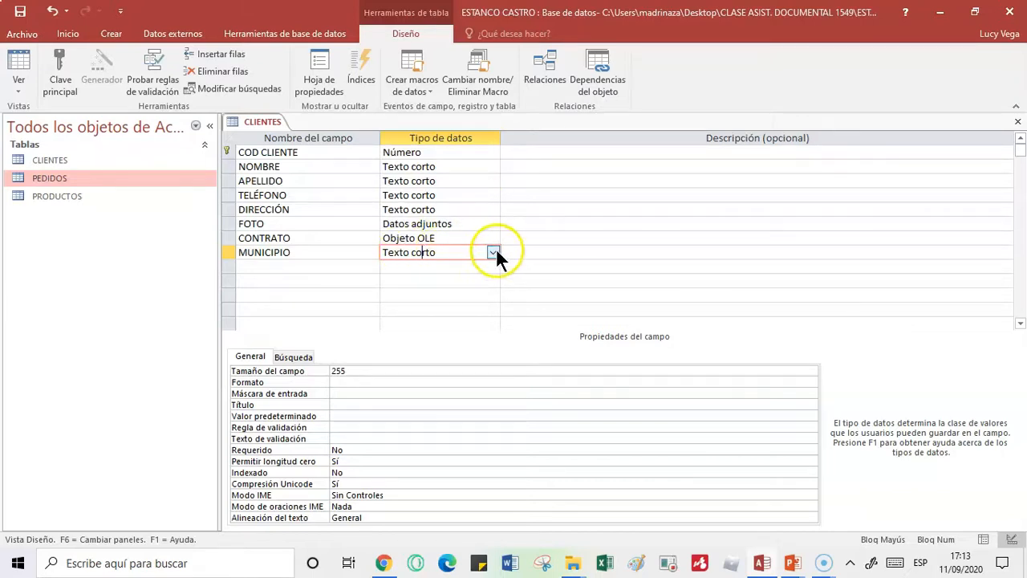
click(493, 252)
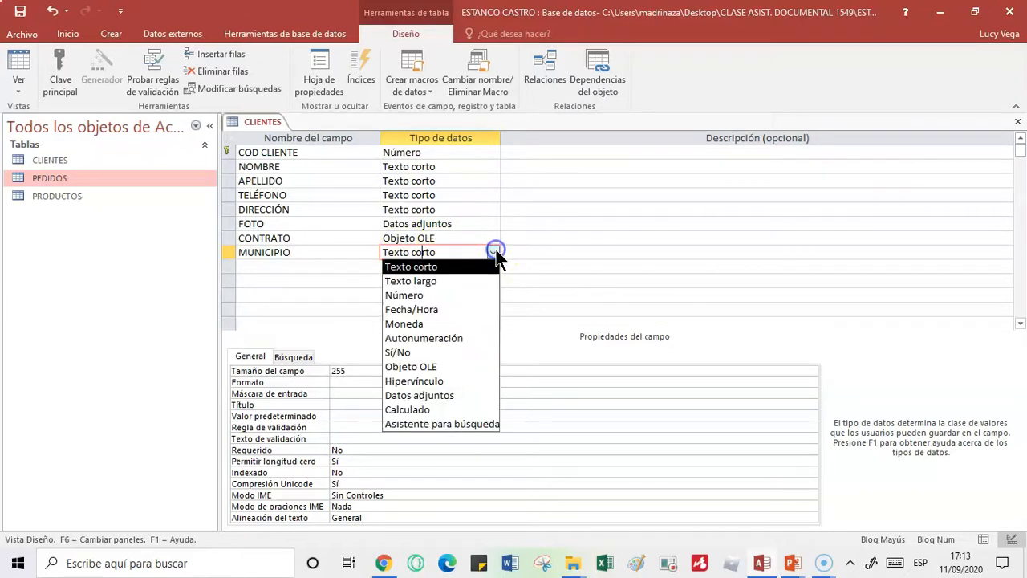
click(447, 426)
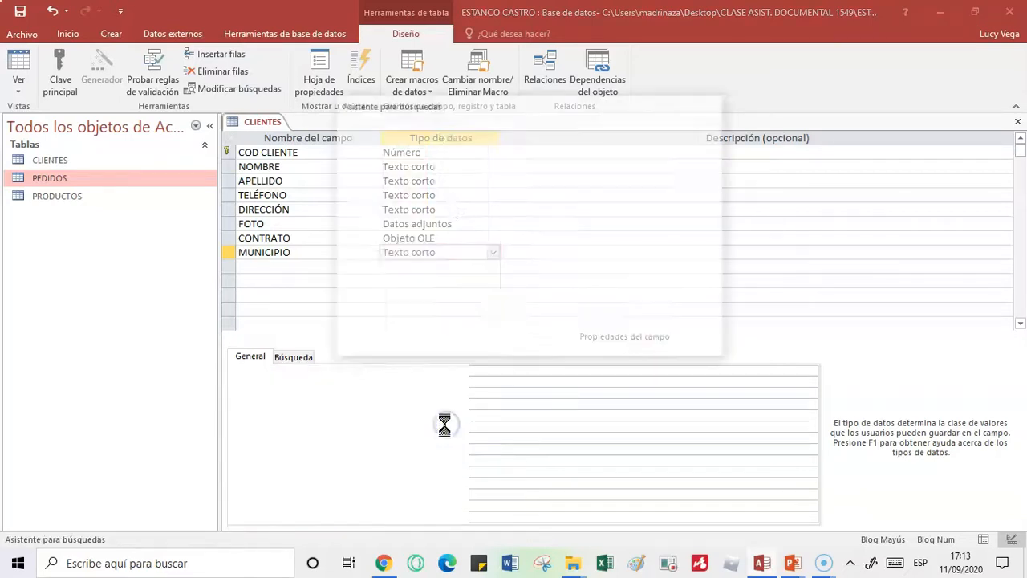
drag(552, 105, 733, 144)
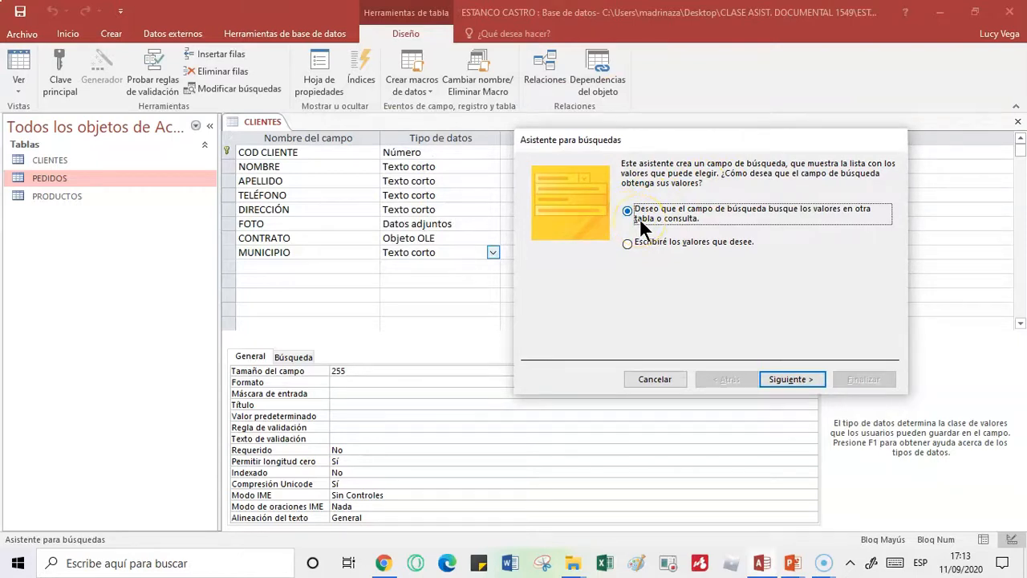
click(626, 243)
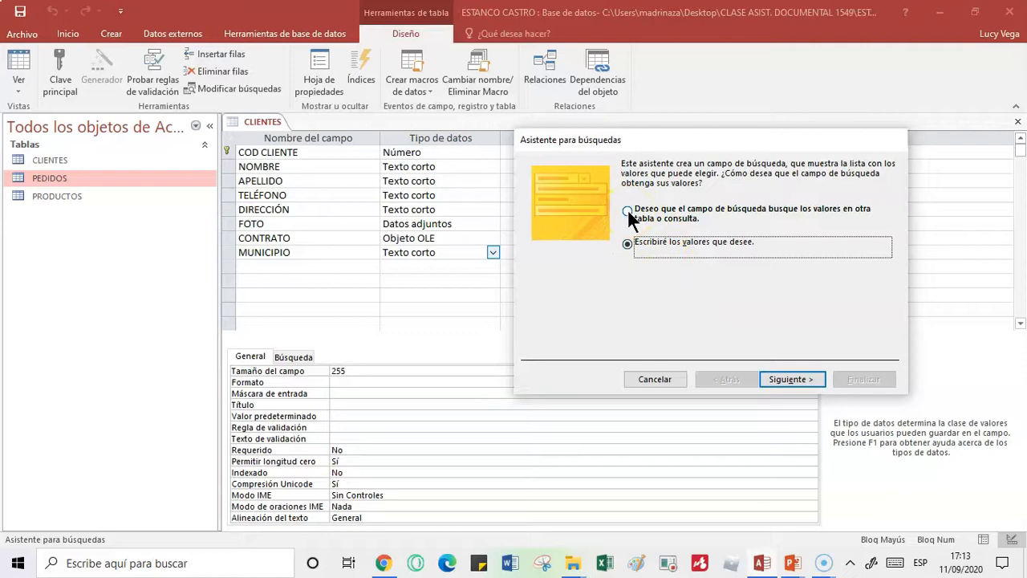
click(639, 251)
click(803, 379)
- Fill the single lookup column with ADEJE, ARAFO, ARICO, ARONA and CANDELARIA, and continue to the wizard's label page
click(548, 268)
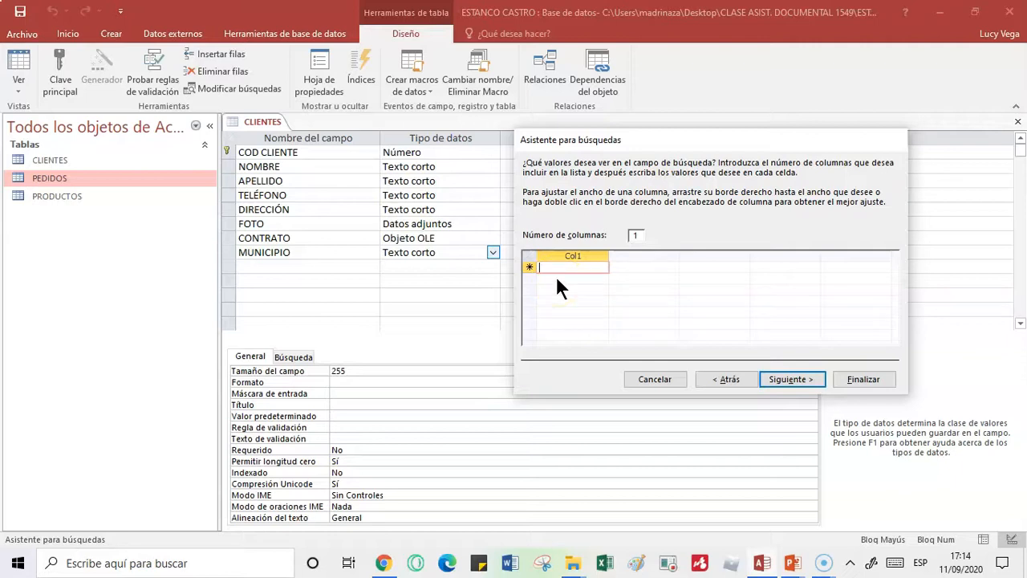
text(ADEJE)
click(555, 278)
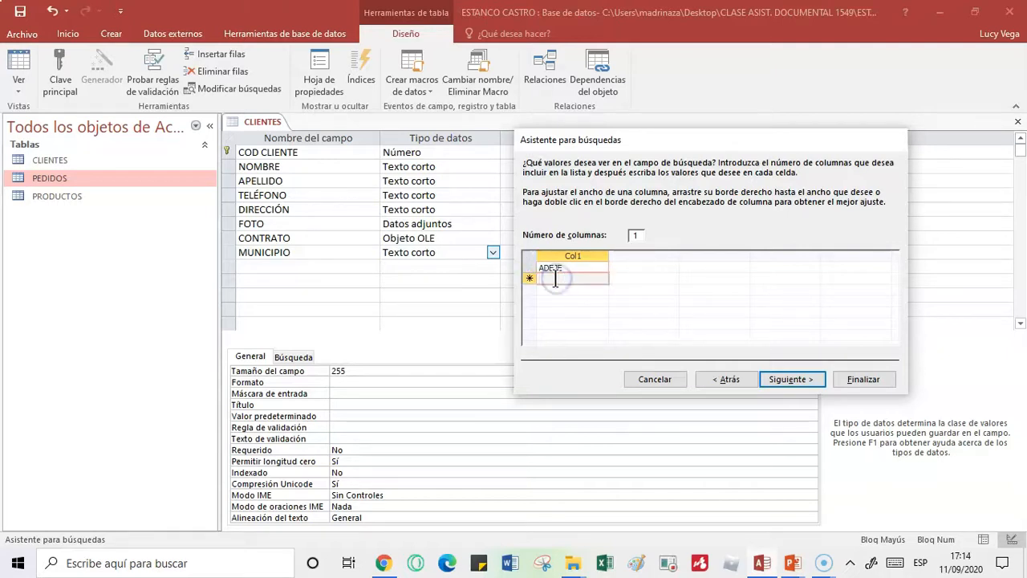
text(ARA)
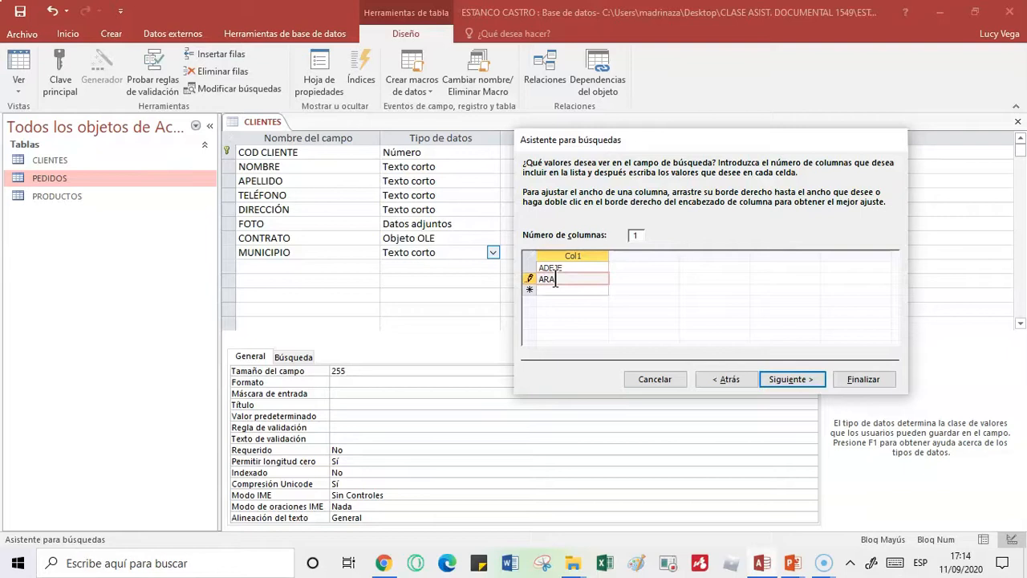
text(FO)
key(Return)
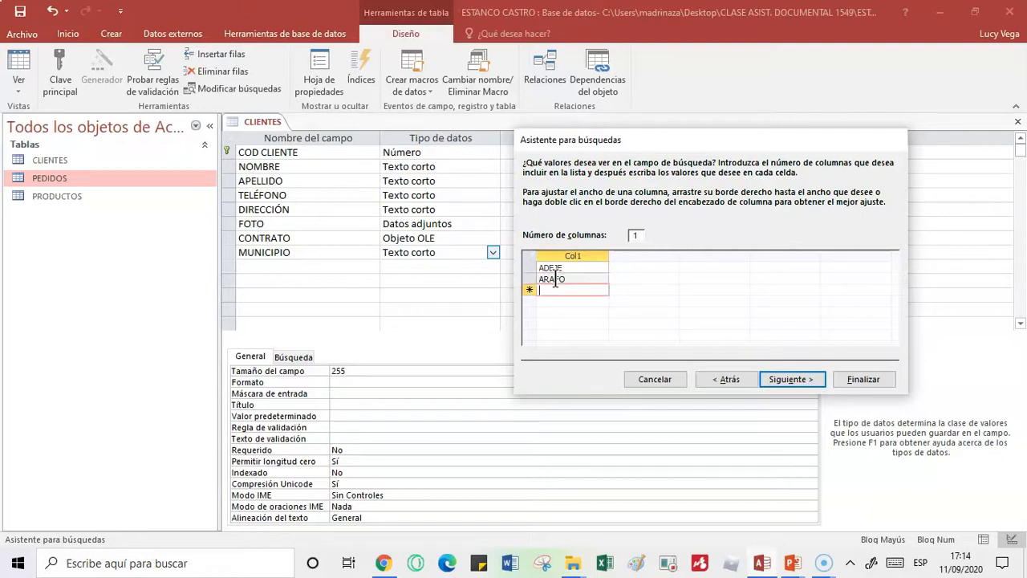
text(ARICO)
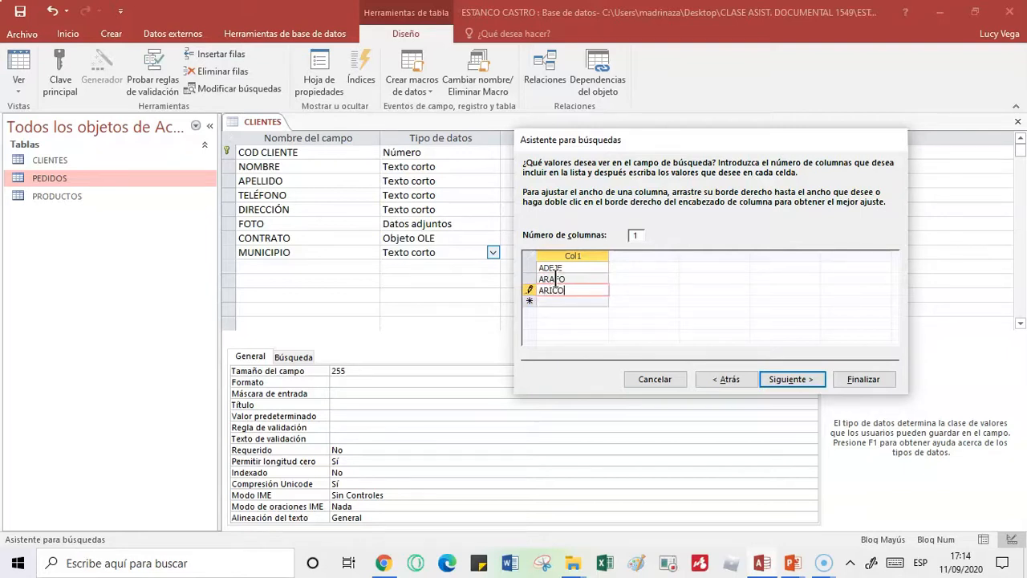
key(Return)
text(ARONA)
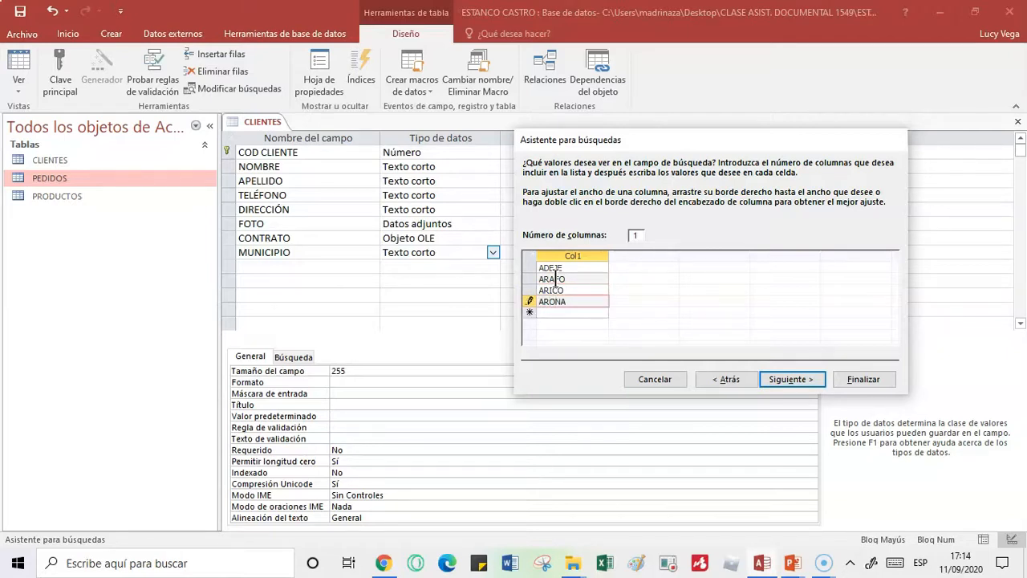
key(Return)
text(C)
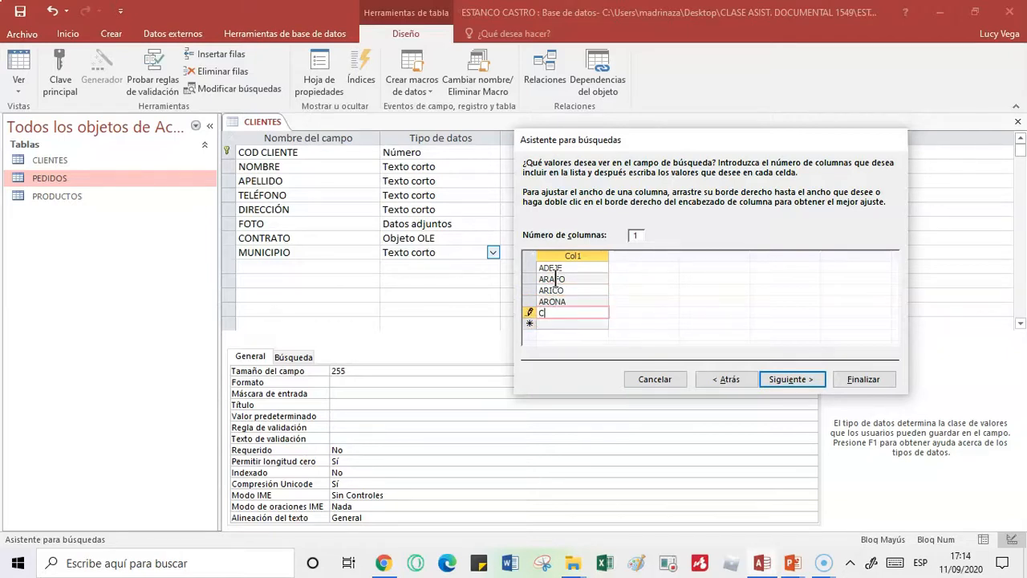
text(ANDELARIA)
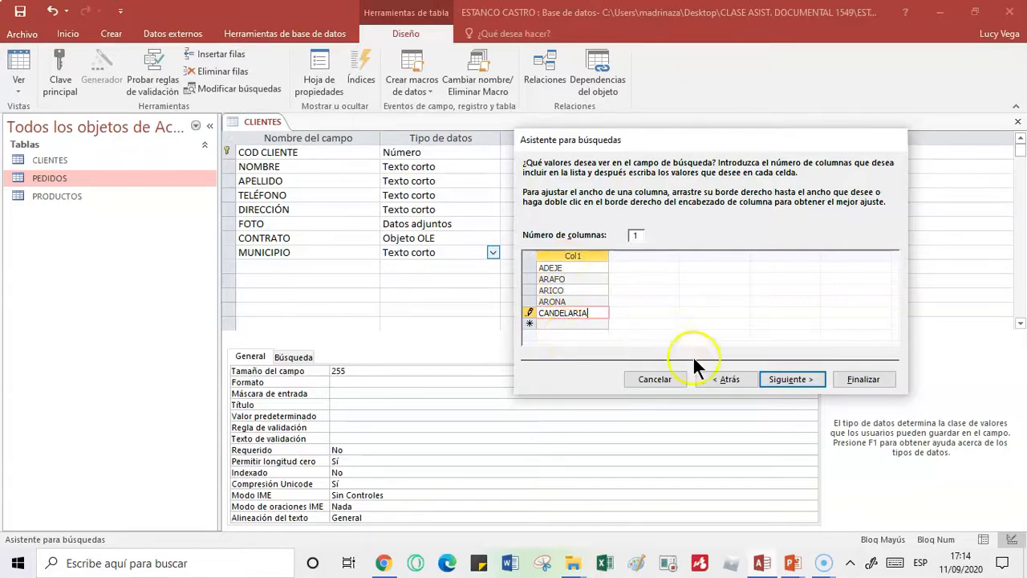
click(793, 379)
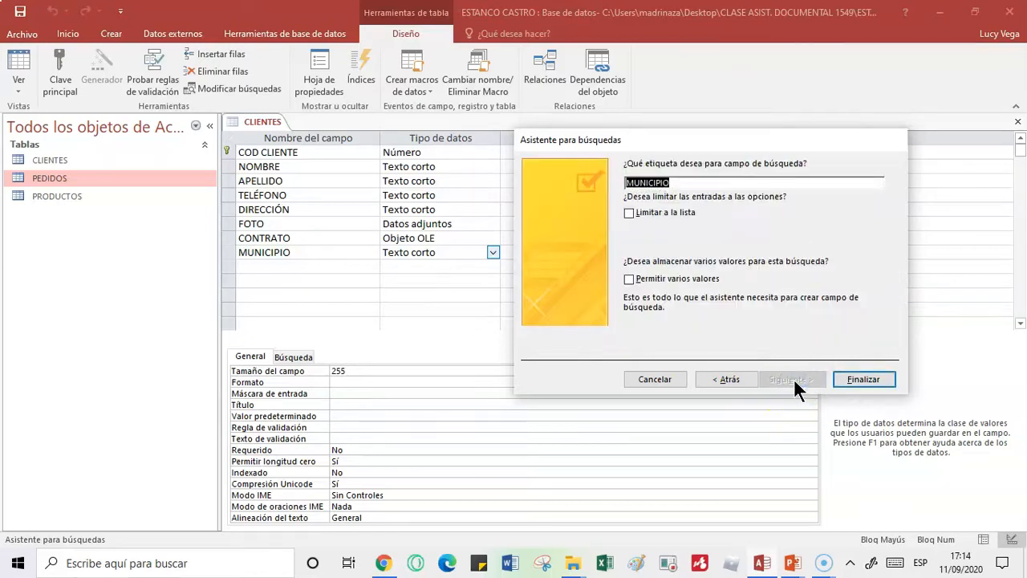
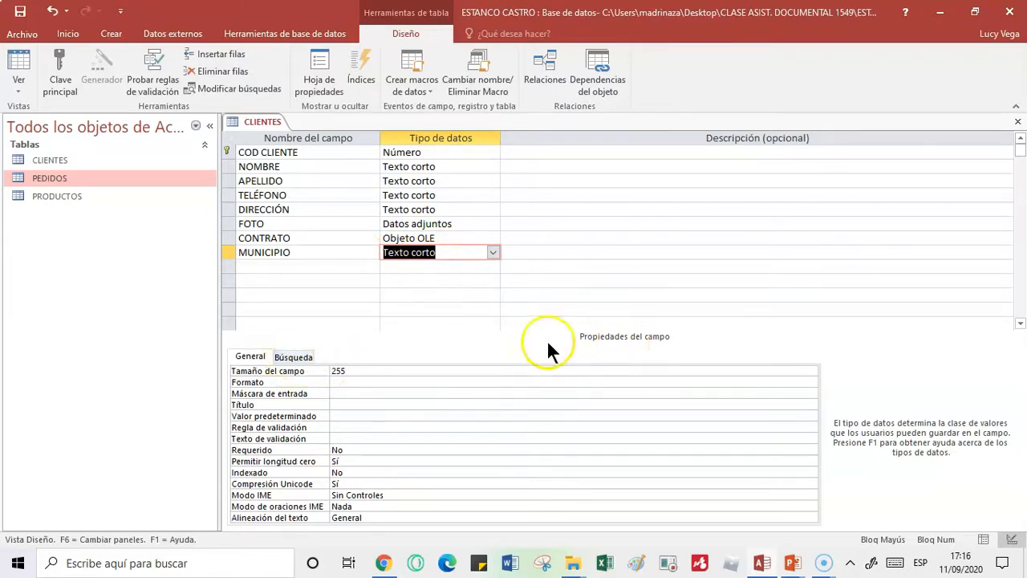
- Check the MUNICIPIO field's lookup properties and save the CLIENTES table while switching it to Datasheet view
click(293, 360)
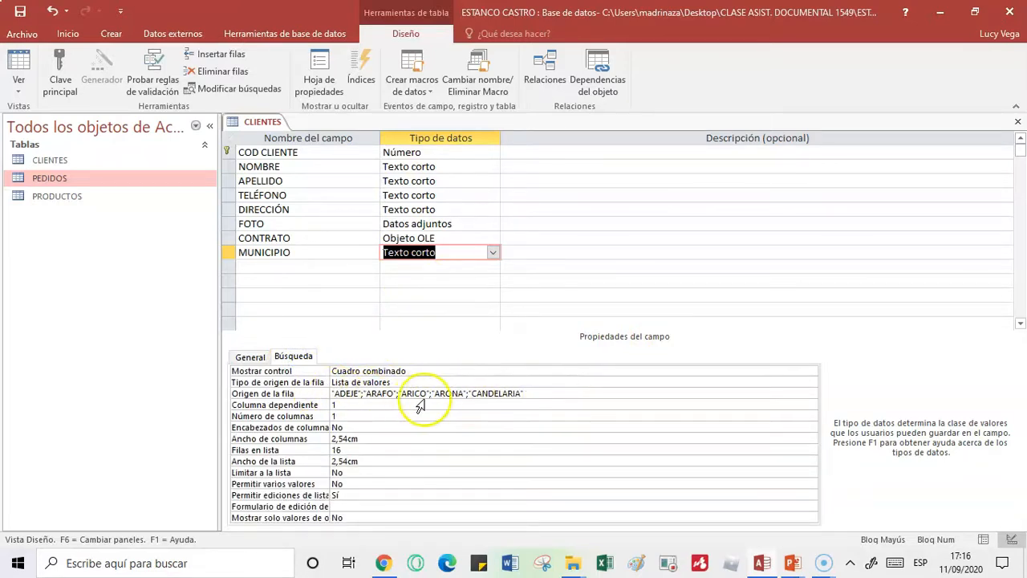
click(255, 359)
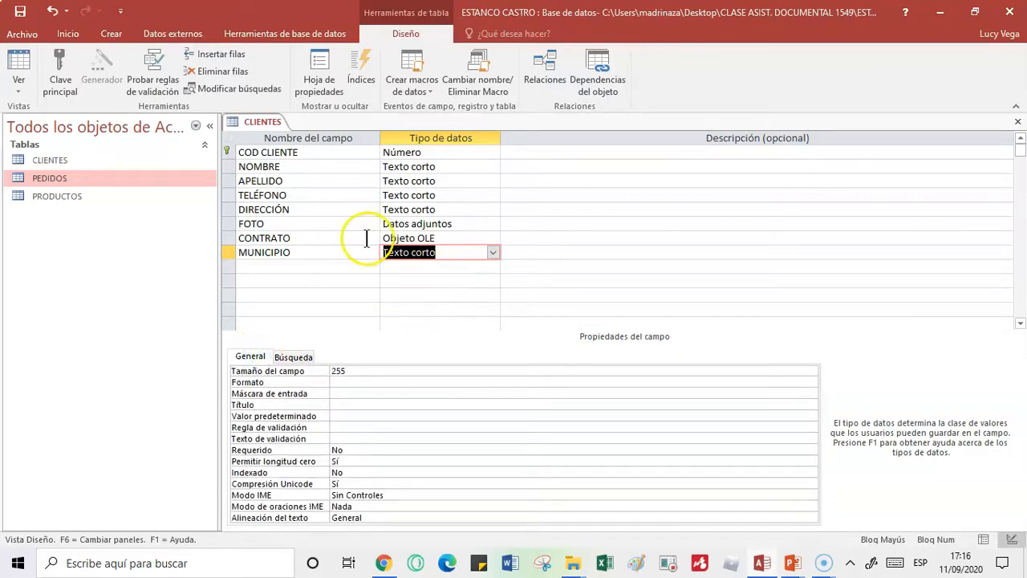
right_click(267, 121)
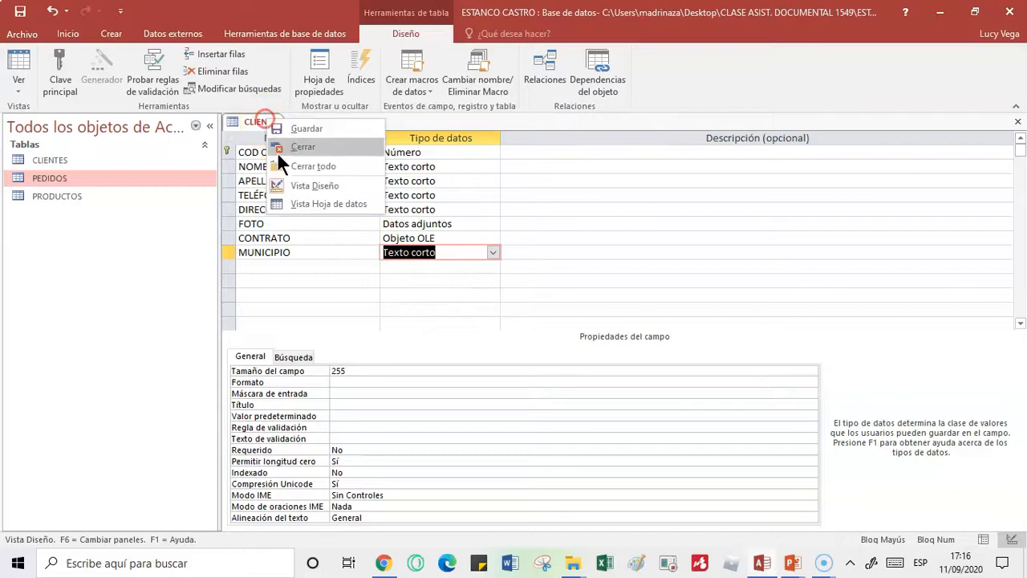
click(316, 204)
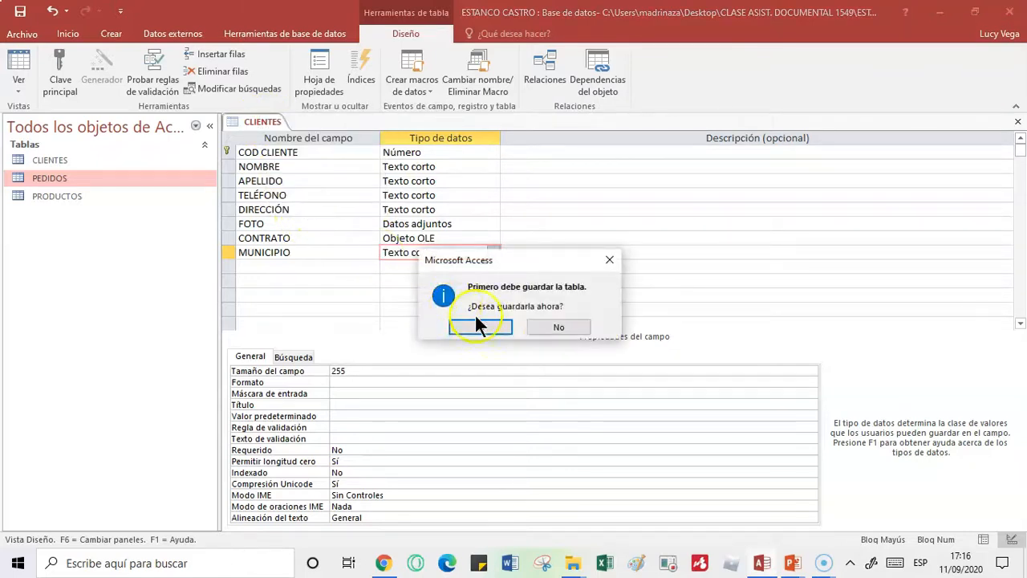
click(488, 322)
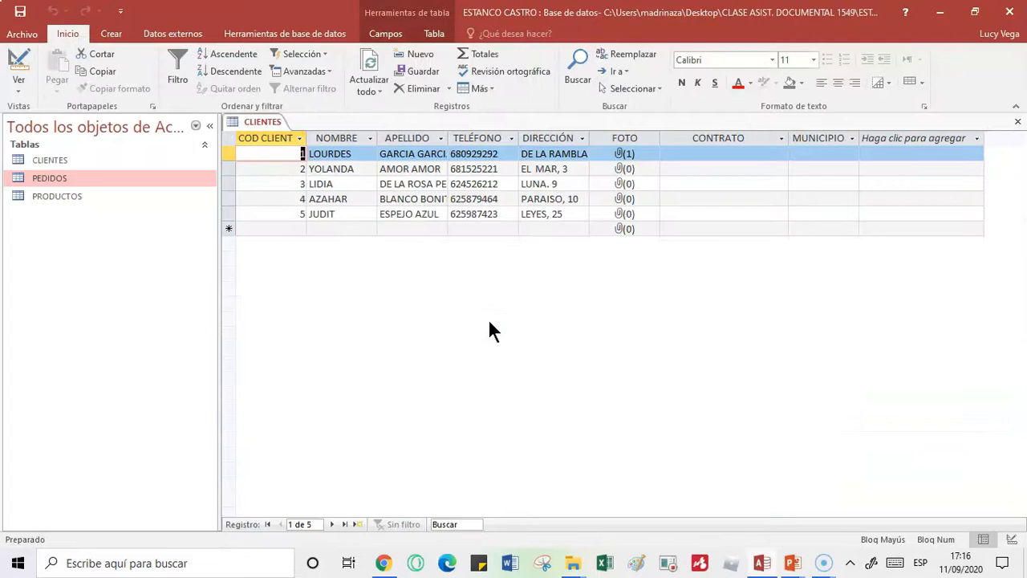
click(709, 142)
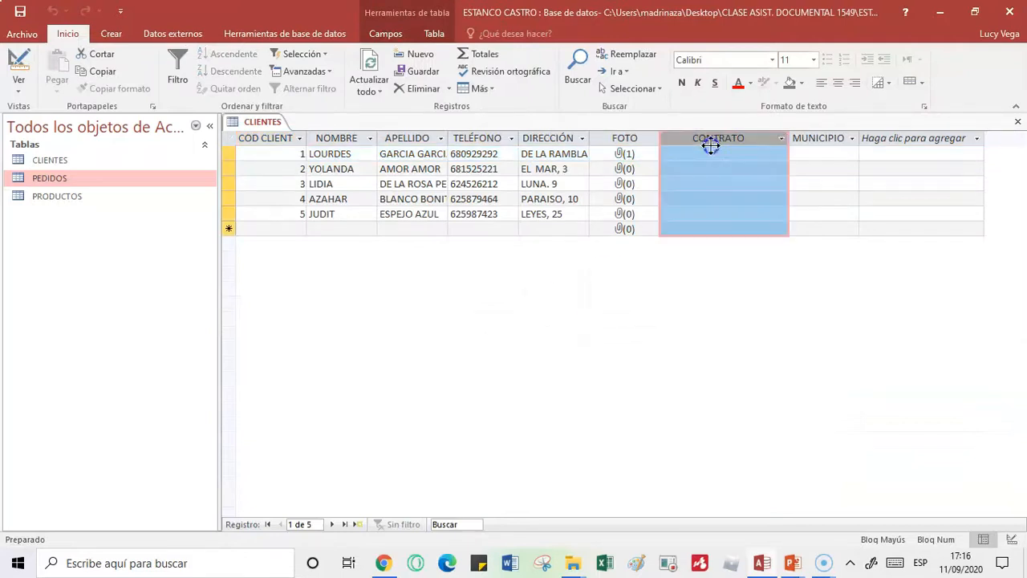
- Set MUNICIPIO to ARICO for client 1 and to ARONA for client 2
click(818, 155)
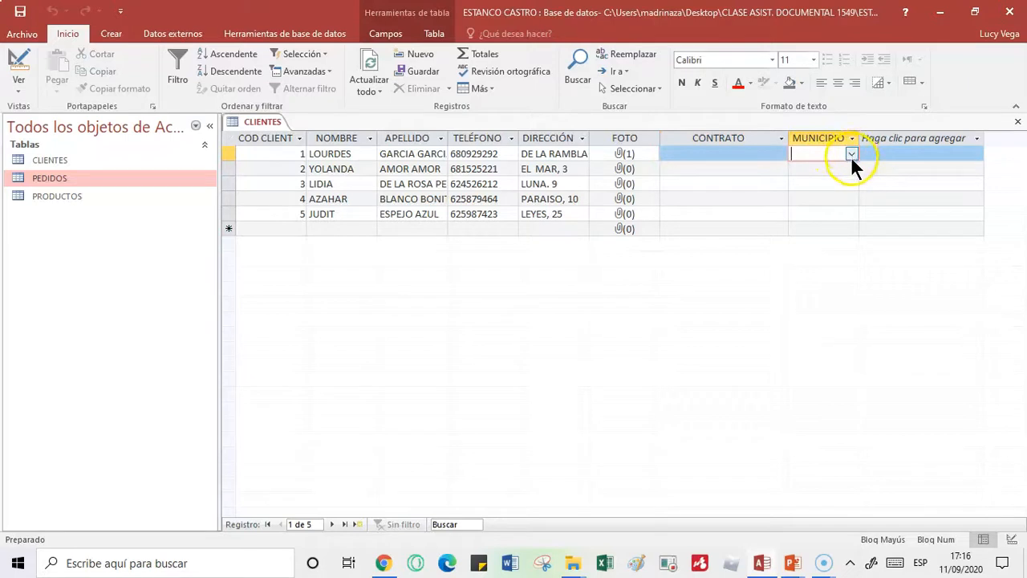
click(851, 152)
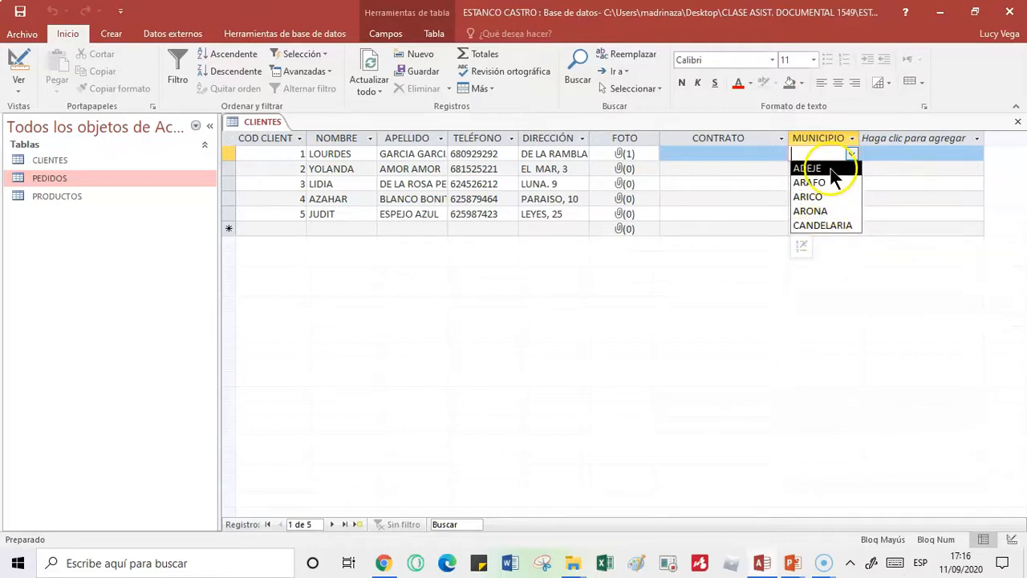
click(821, 200)
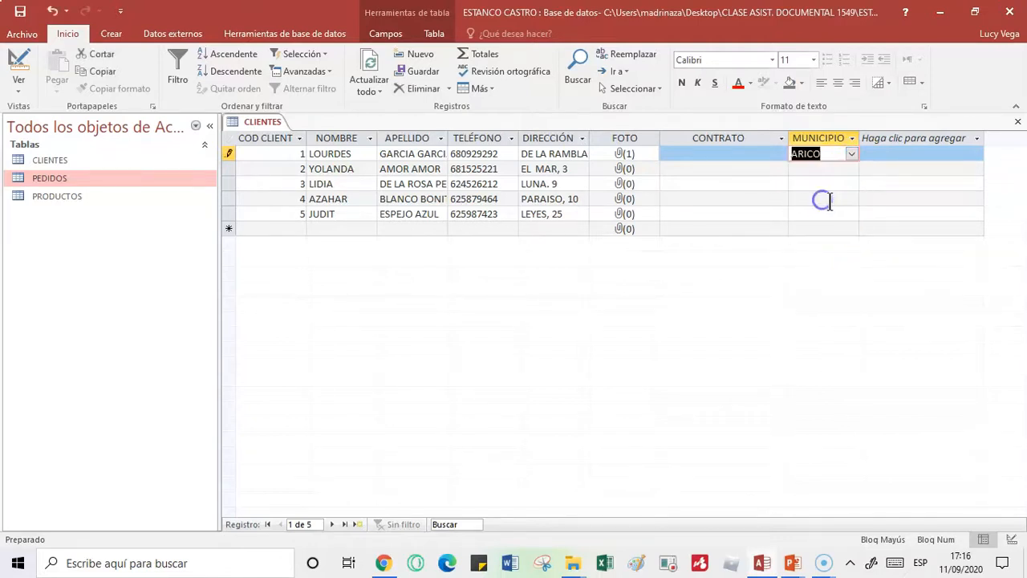
click(834, 168)
click(851, 169)
click(815, 221)
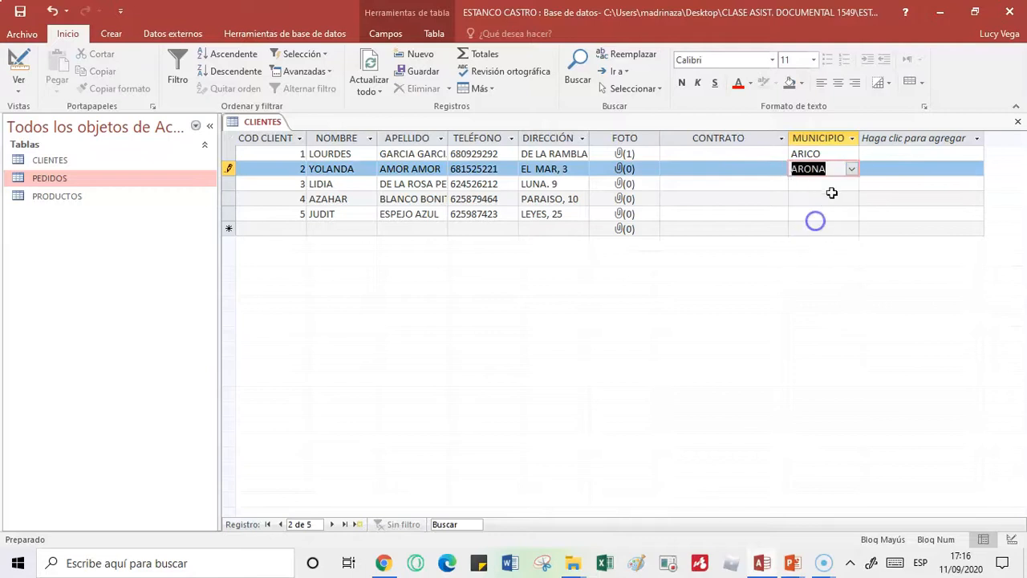
- Set MUNICIPIO to CANDELARIA for client 3
click(850, 184)
click(851, 184)
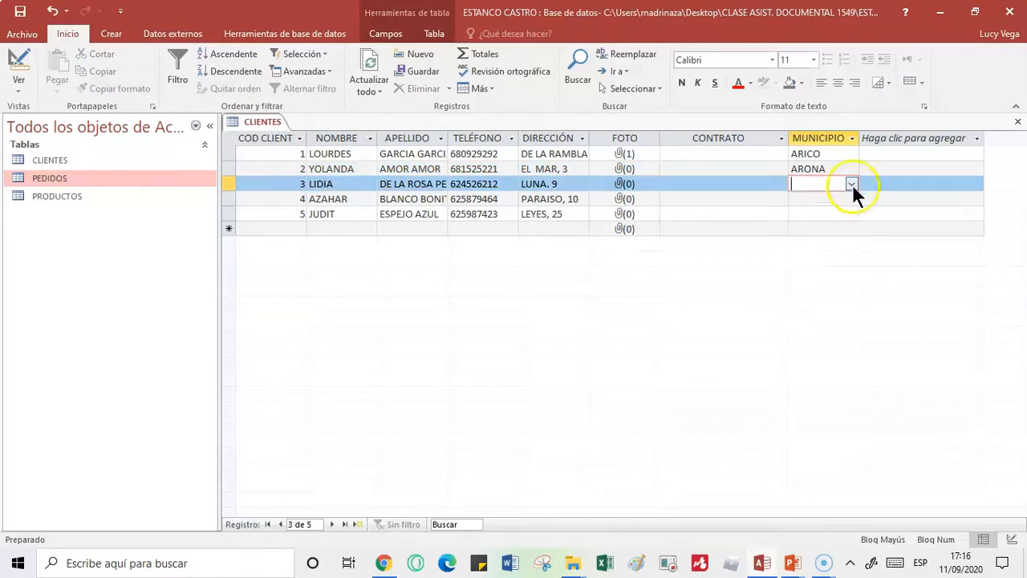
click(851, 183)
click(813, 240)
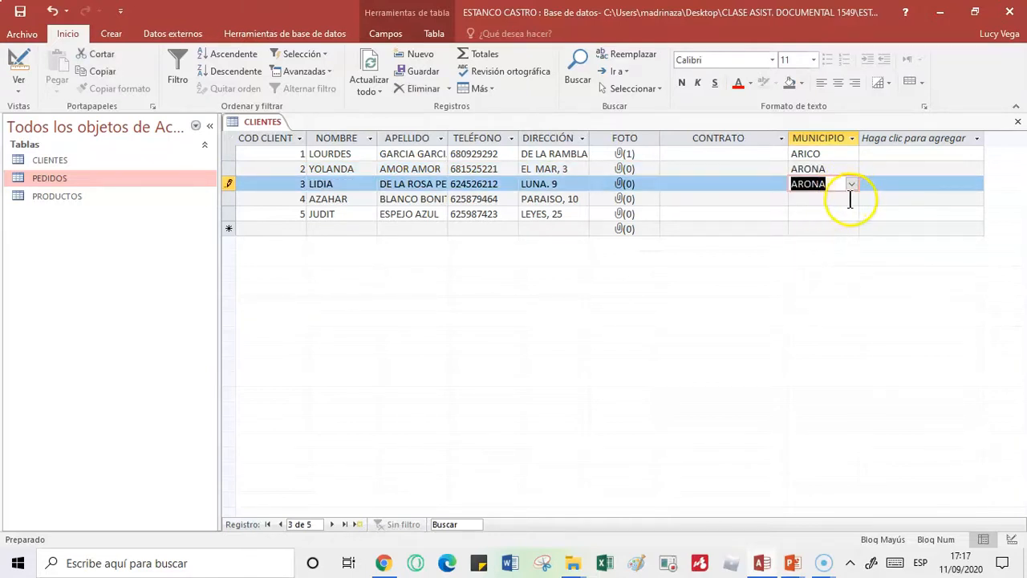
click(852, 184)
click(846, 258)
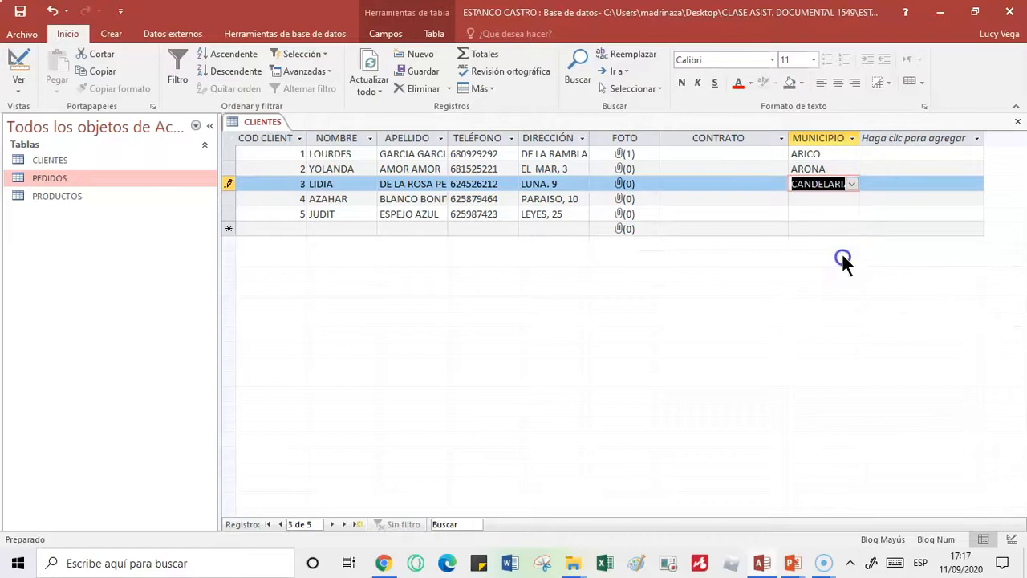
- Add SANTA CRUZ DE TENERIFE as a new item at the end of the MUNICIPIO lookup list
click(842, 203)
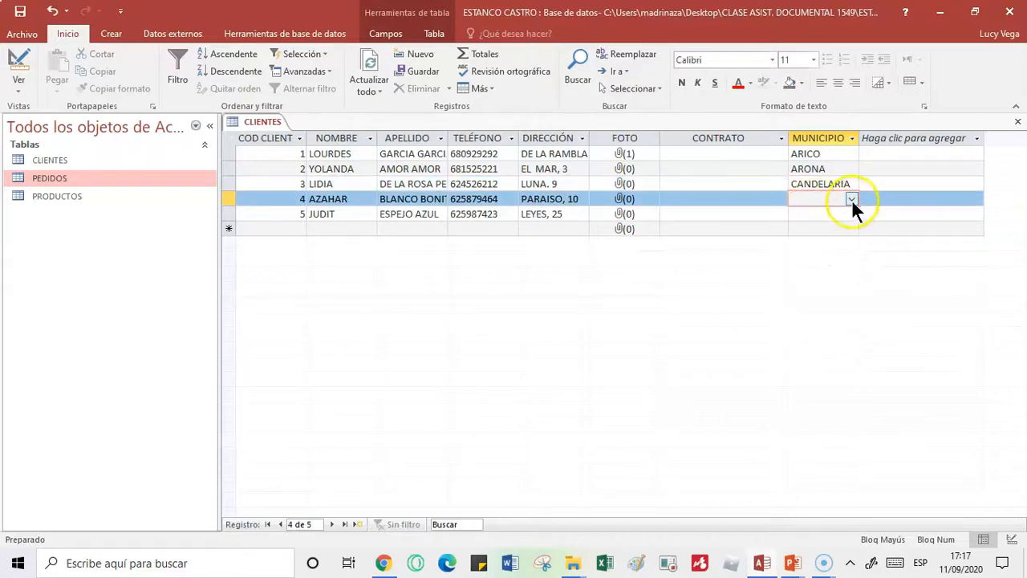
click(851, 197)
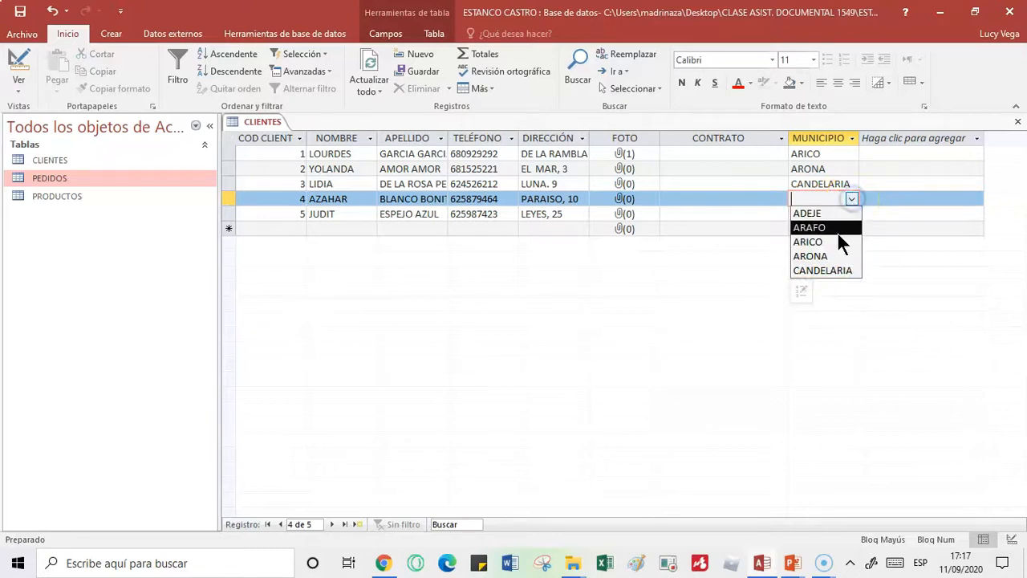
click(801, 291)
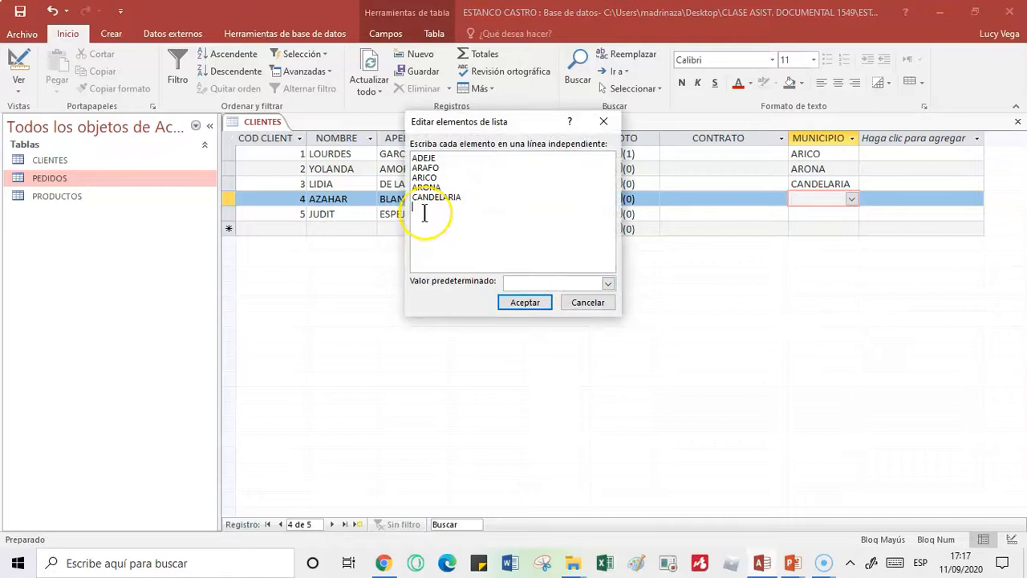
click(453, 215)
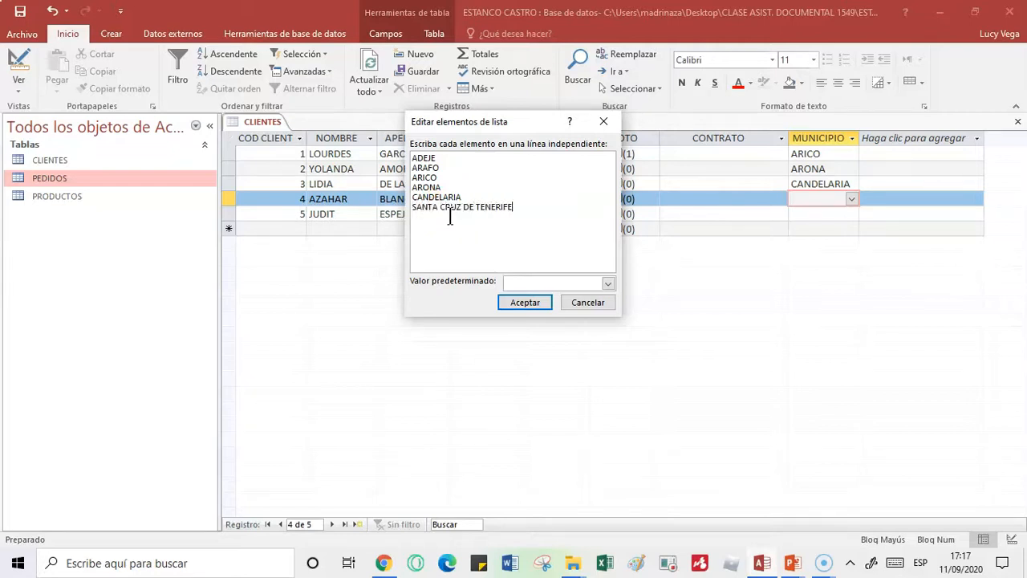
click(534, 305)
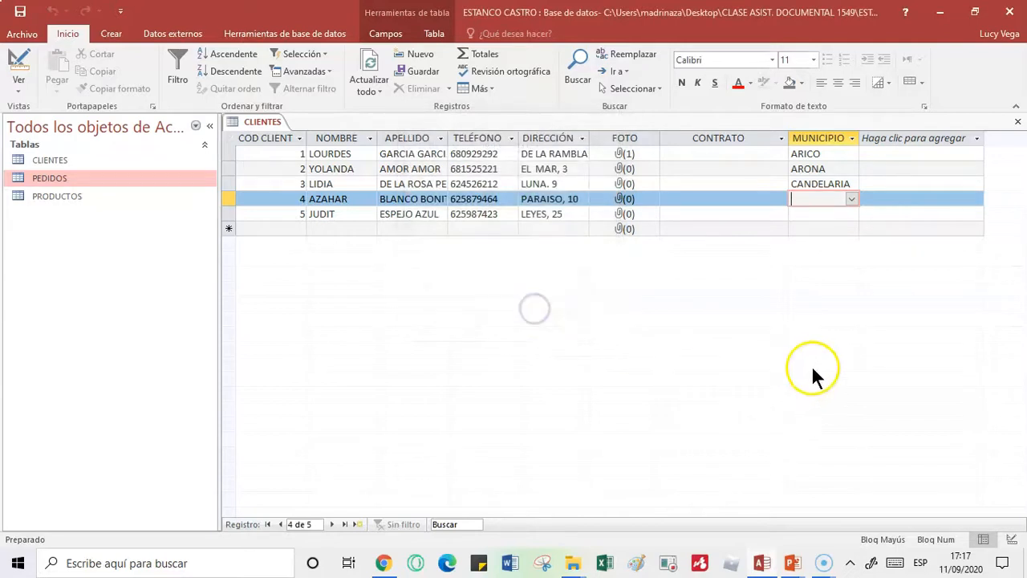
- Widen the MUNICIPIO column and set client 4's municipality to SANTA CRUZ DE TENERIFE
click(852, 198)
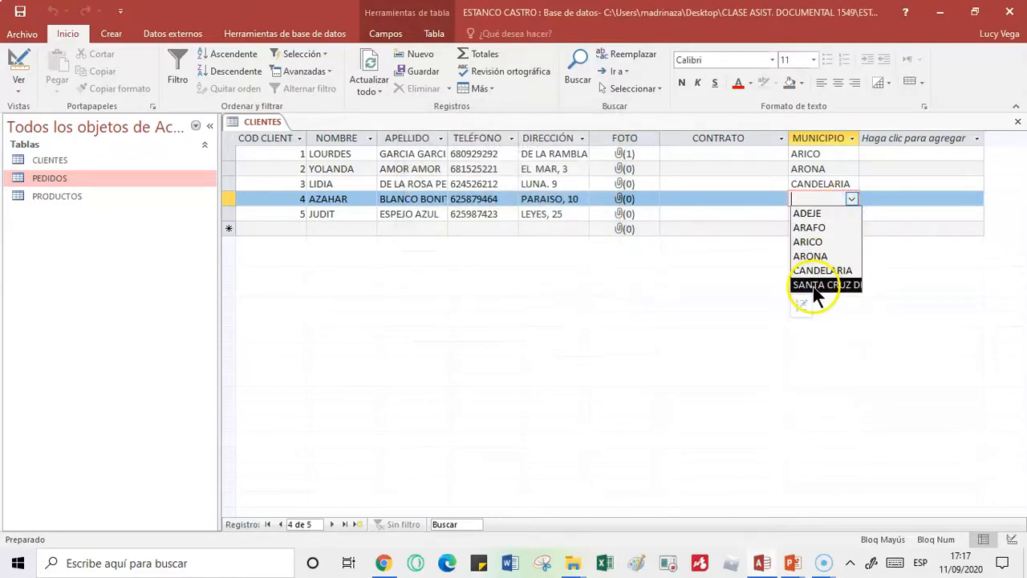
drag(860, 138, 903, 138)
click(883, 141)
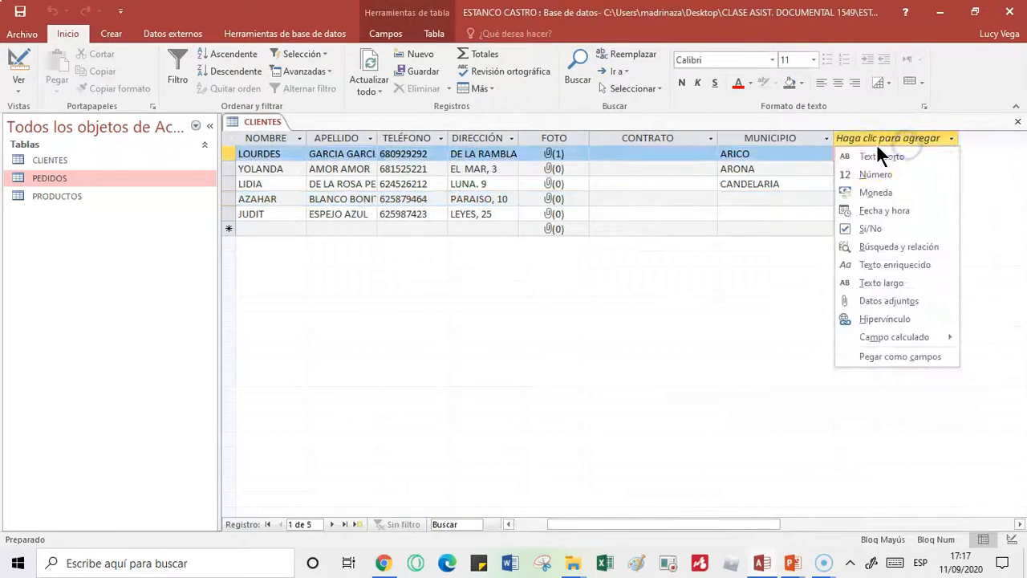
click(782, 172)
click(792, 198)
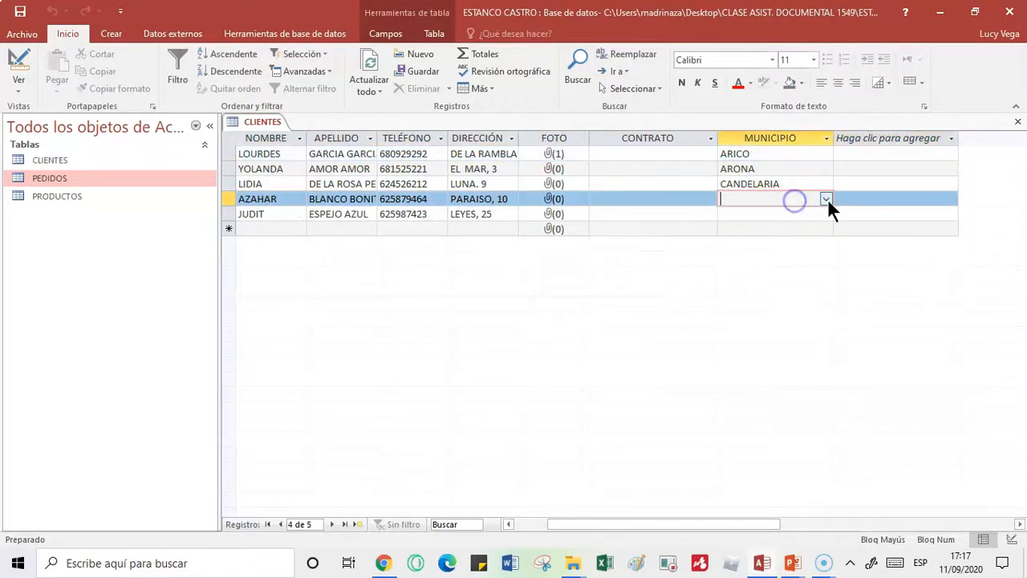
click(825, 198)
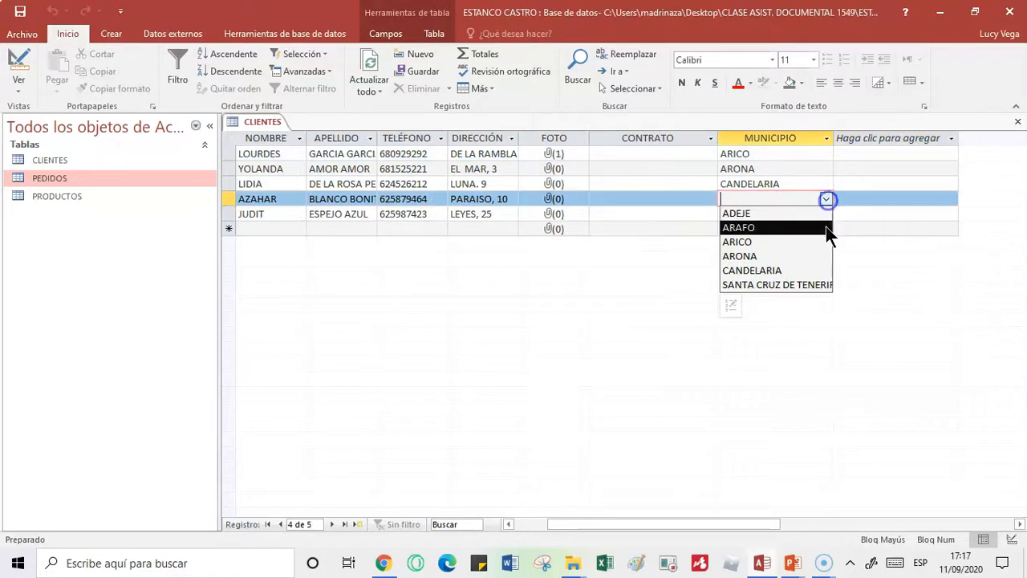
click(819, 286)
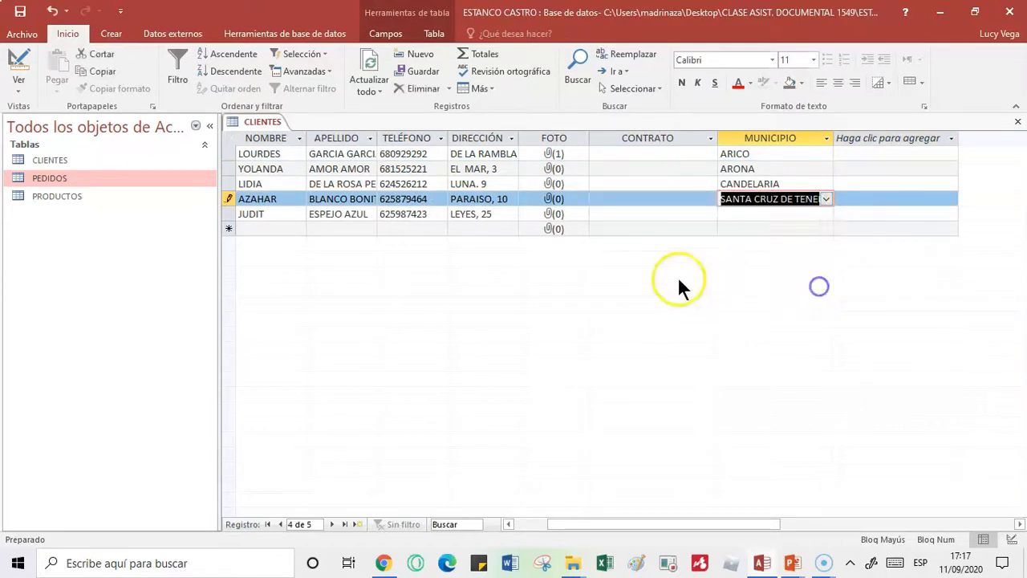
- Save the CLIENTES table
right_click(243, 127)
click(286, 207)
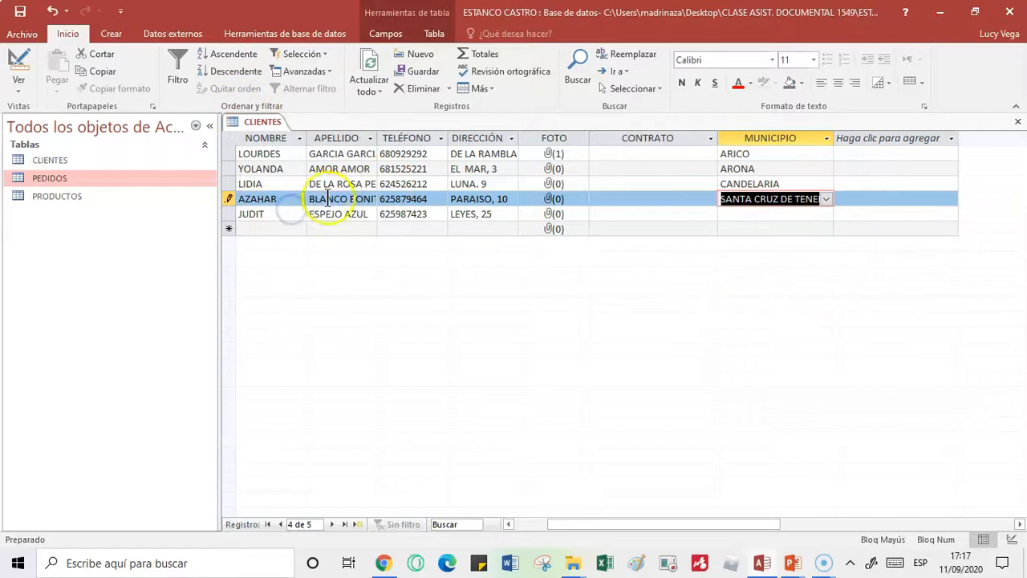
right_click(265, 123)
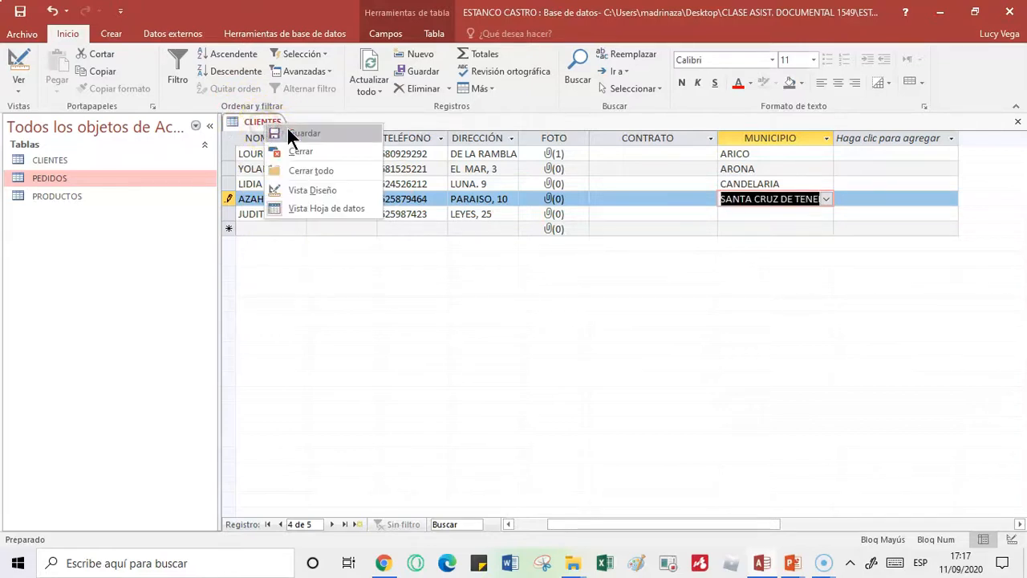
click(291, 132)
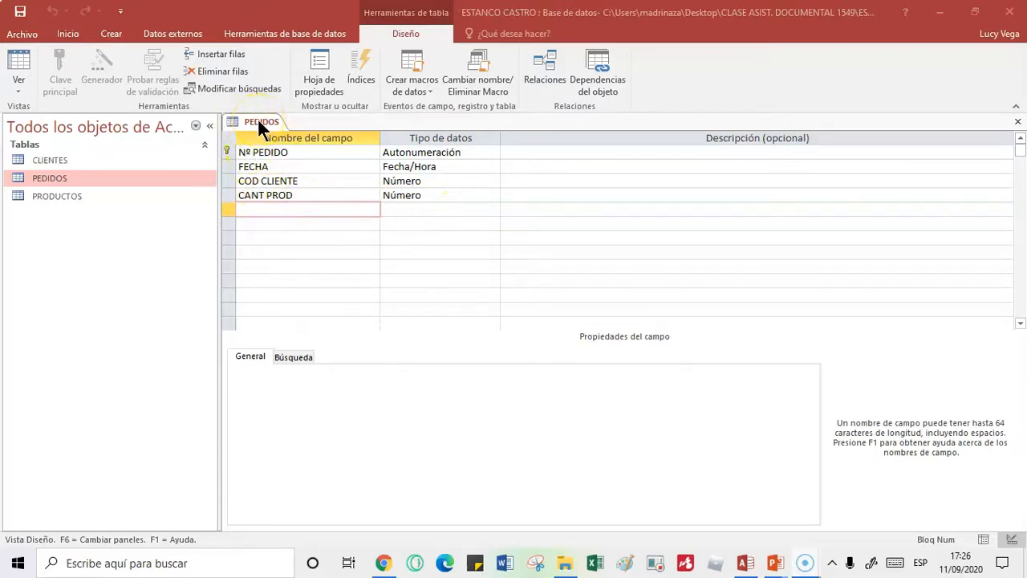
- Add a PVP field with the Moneda data type below CANT PROD in the PEDIDOS table design
click(289, 195)
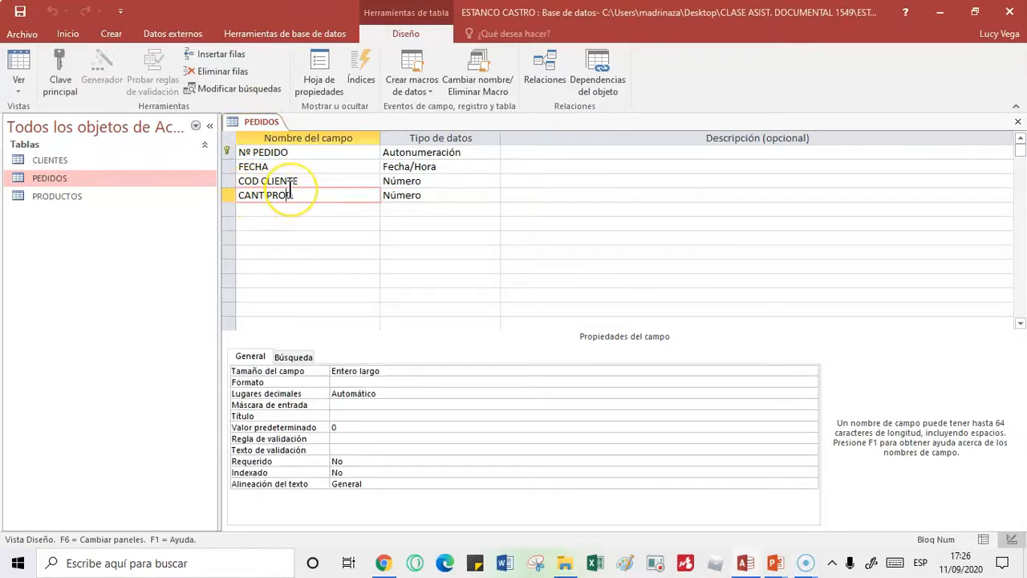
click(470, 195)
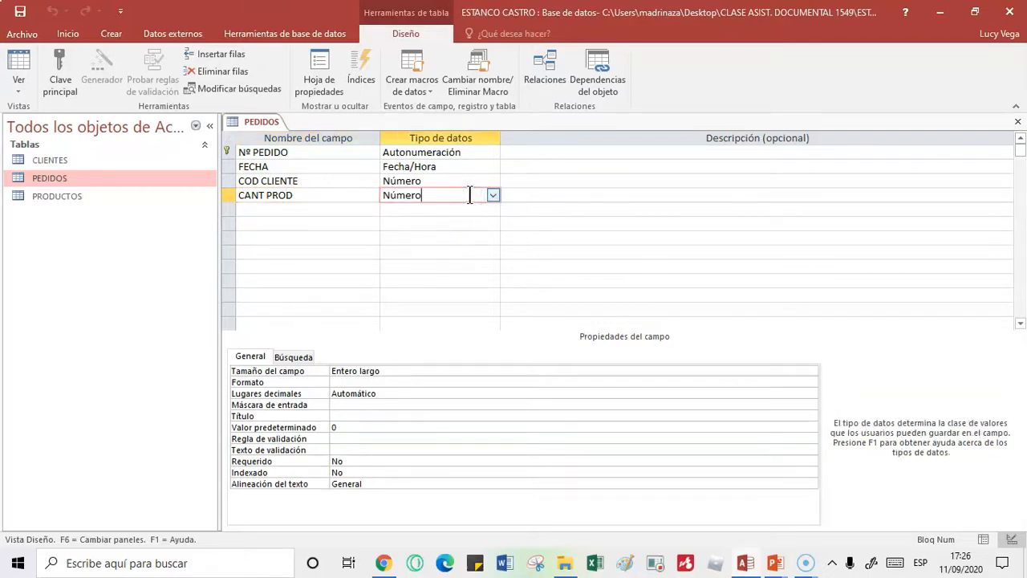
click(292, 210)
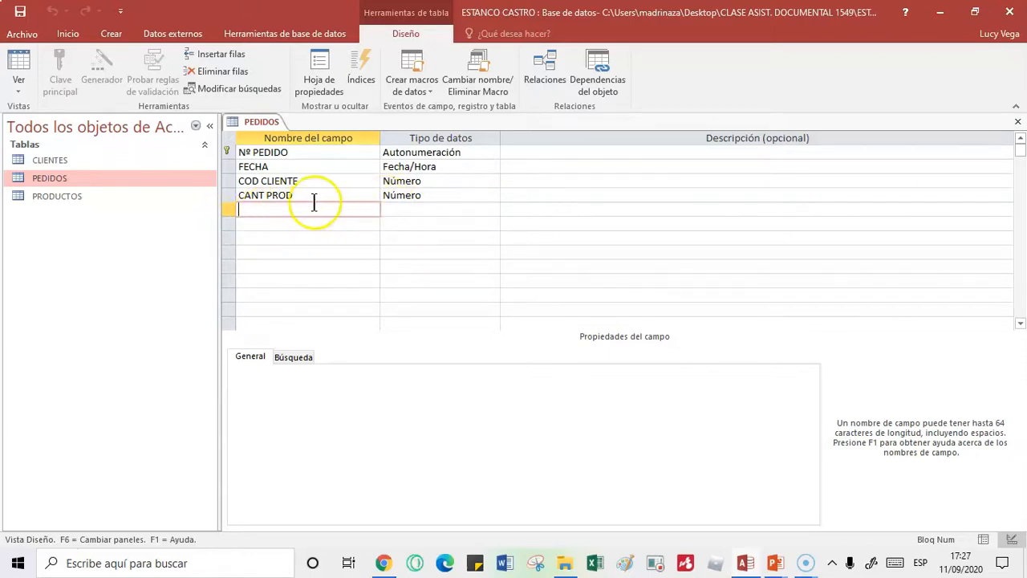
click(245, 225)
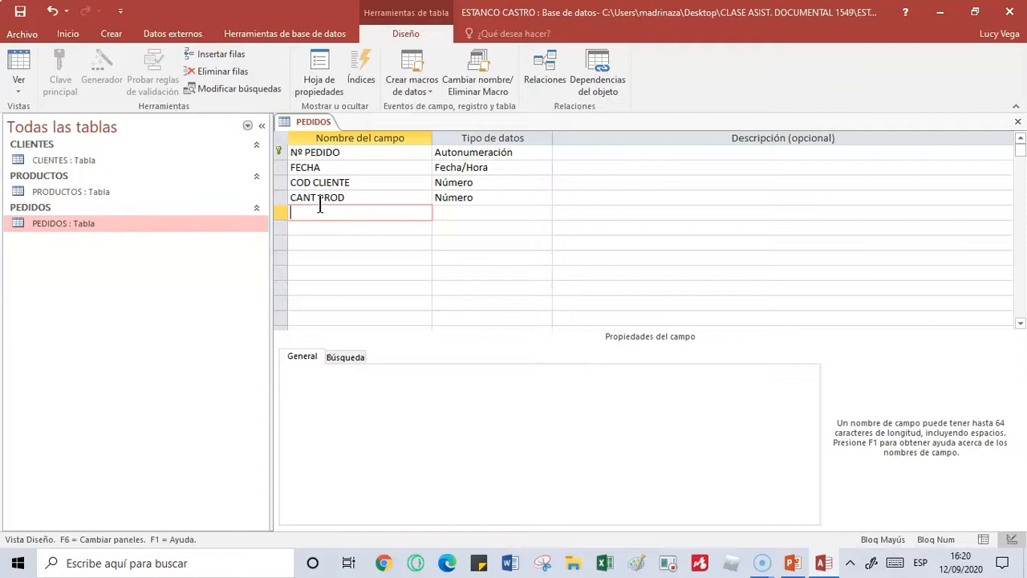
text(PVP)
click(527, 213)
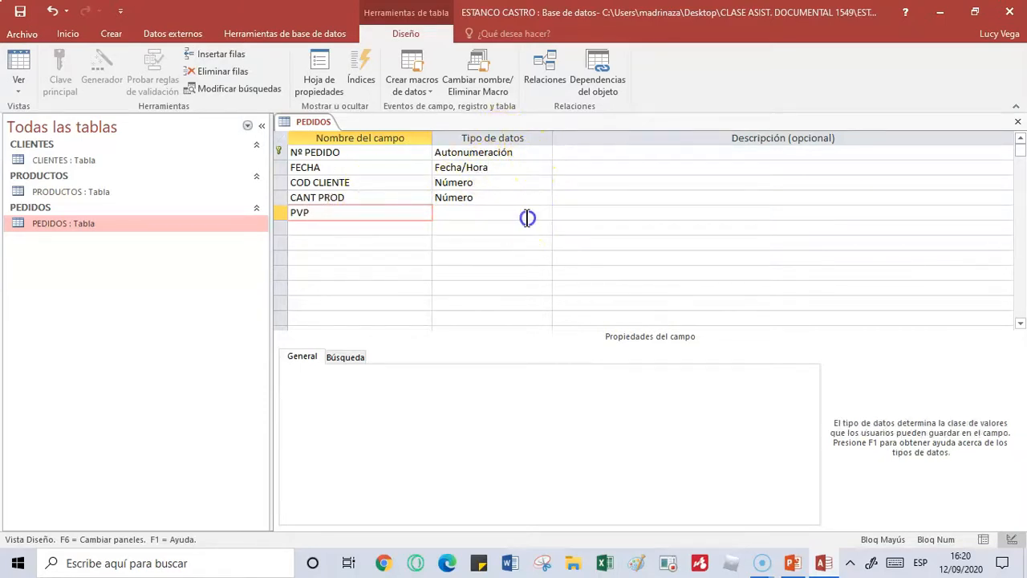
click(545, 211)
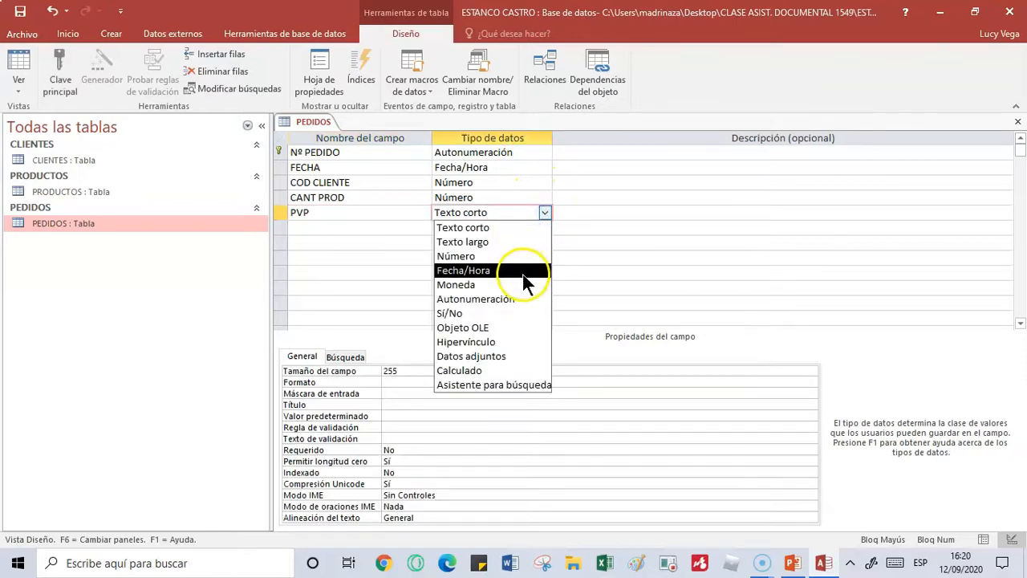
click(515, 285)
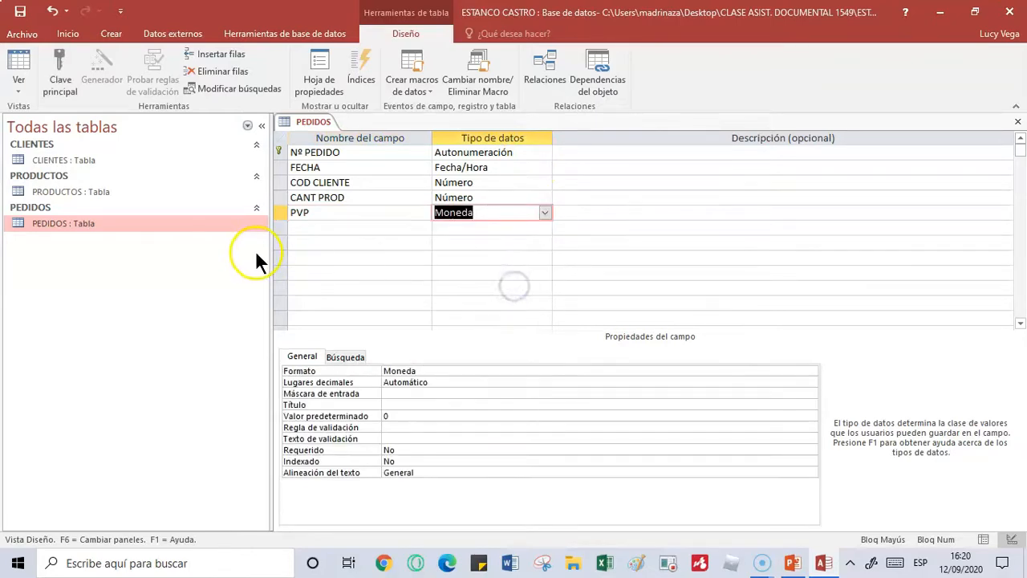
- Save the PEDIDOS table design with its new PVP field
right_click(310, 113)
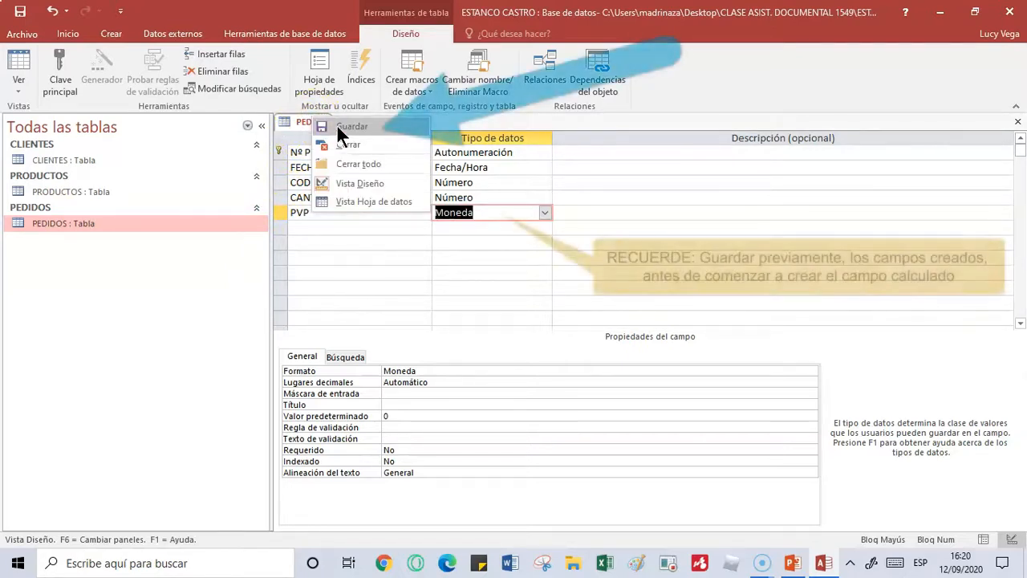
click(337, 126)
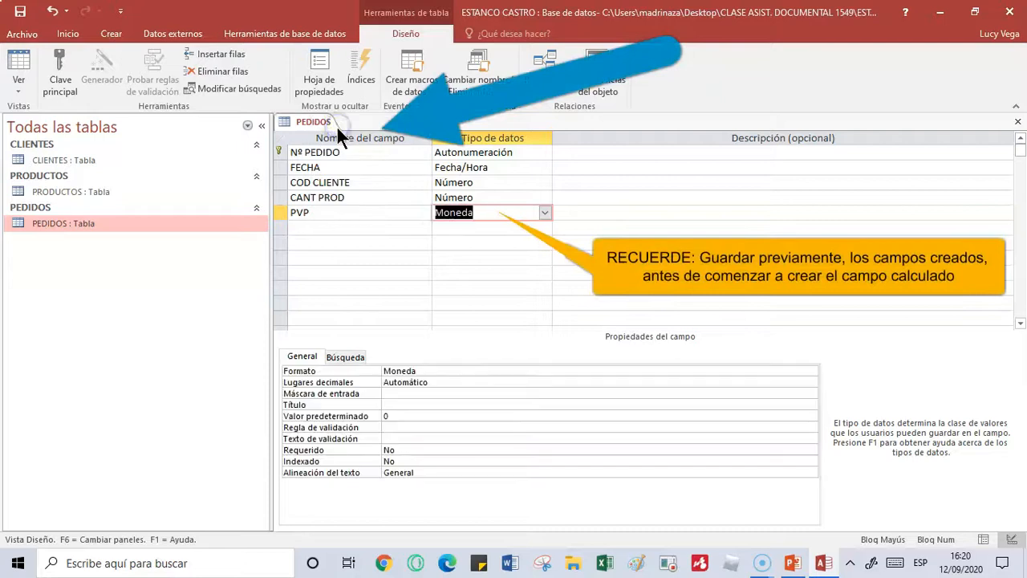
click(331, 228)
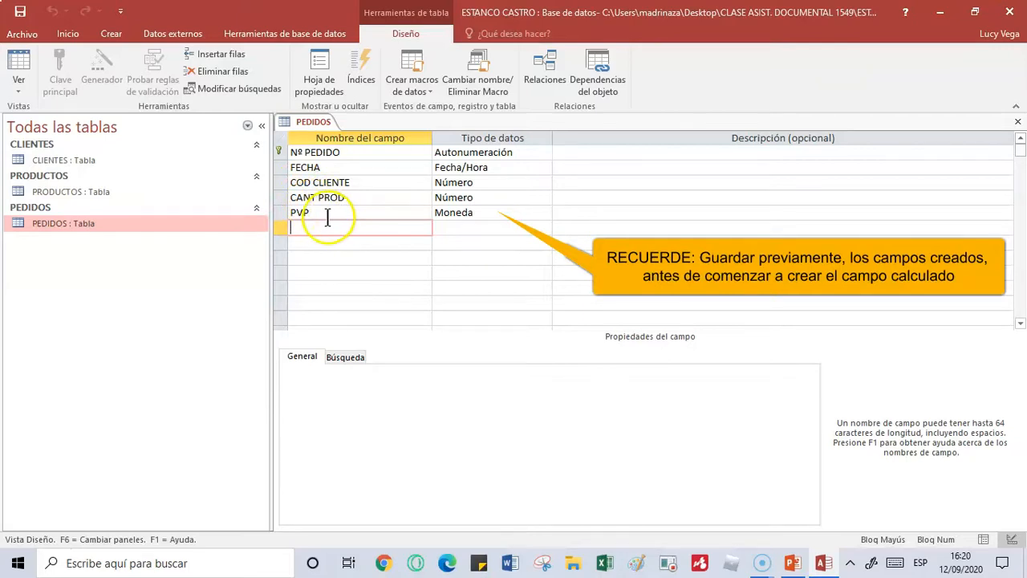
right_click(317, 121)
click(340, 133)
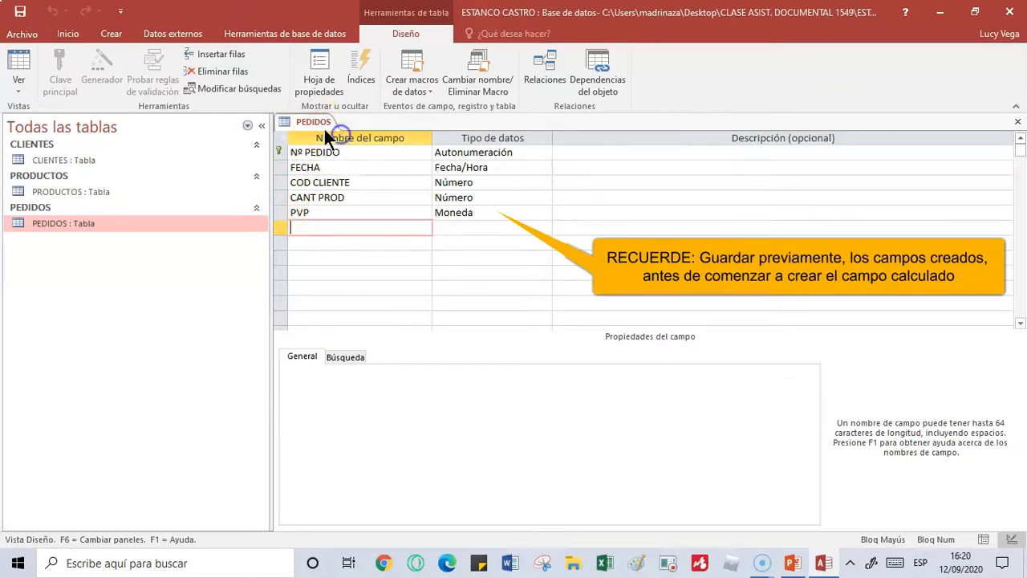
- Add a MONTO TOTAL field below PVP and give it the Calculado data type
click(297, 226)
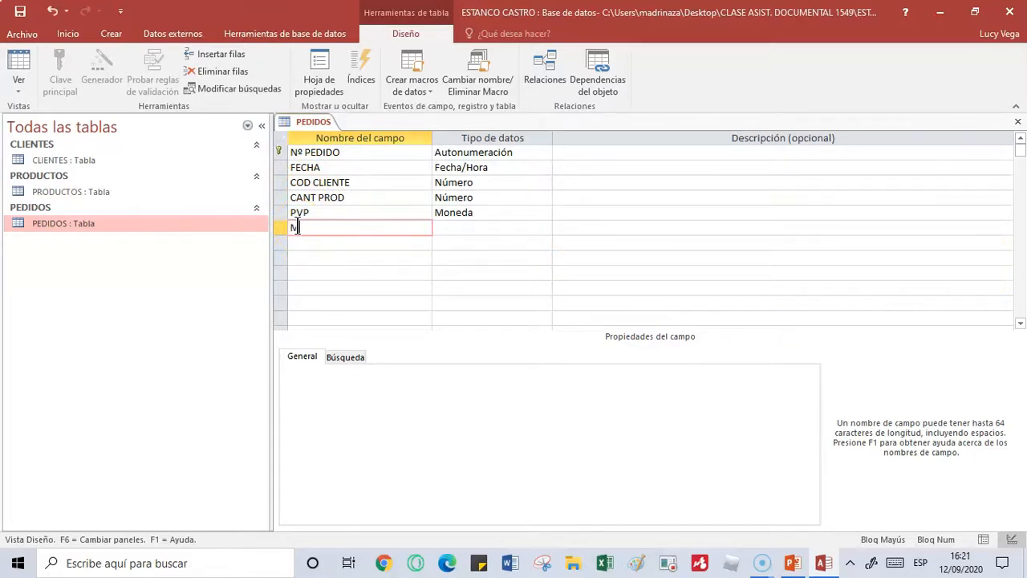
text(TOTAL)
click(467, 227)
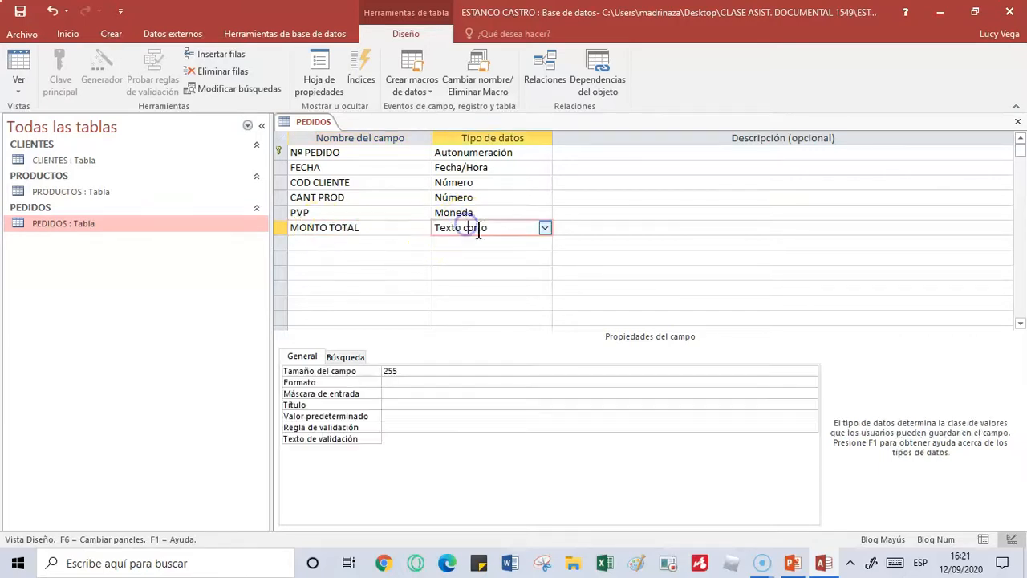
click(544, 218)
click(568, 231)
click(536, 229)
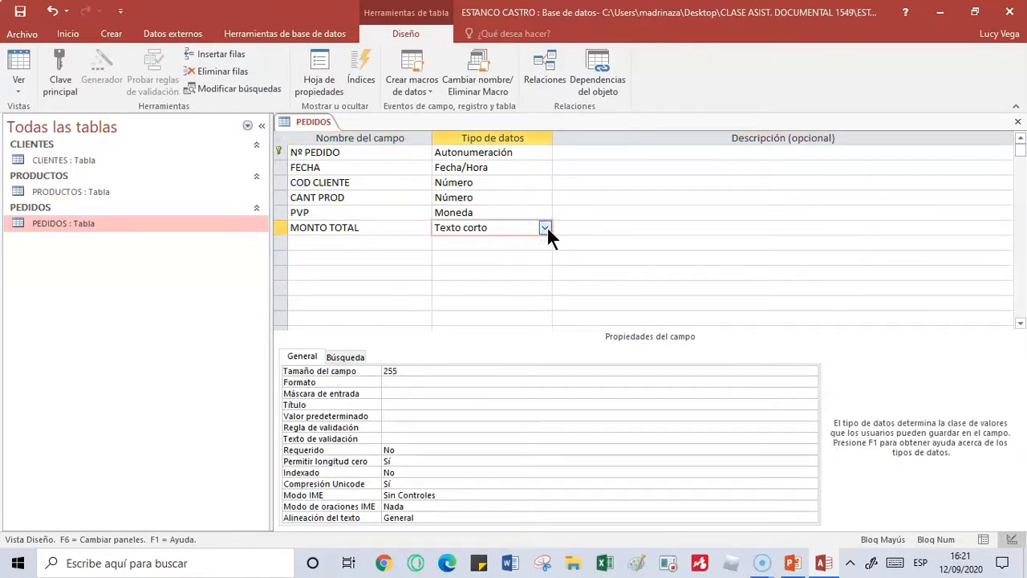
click(545, 227)
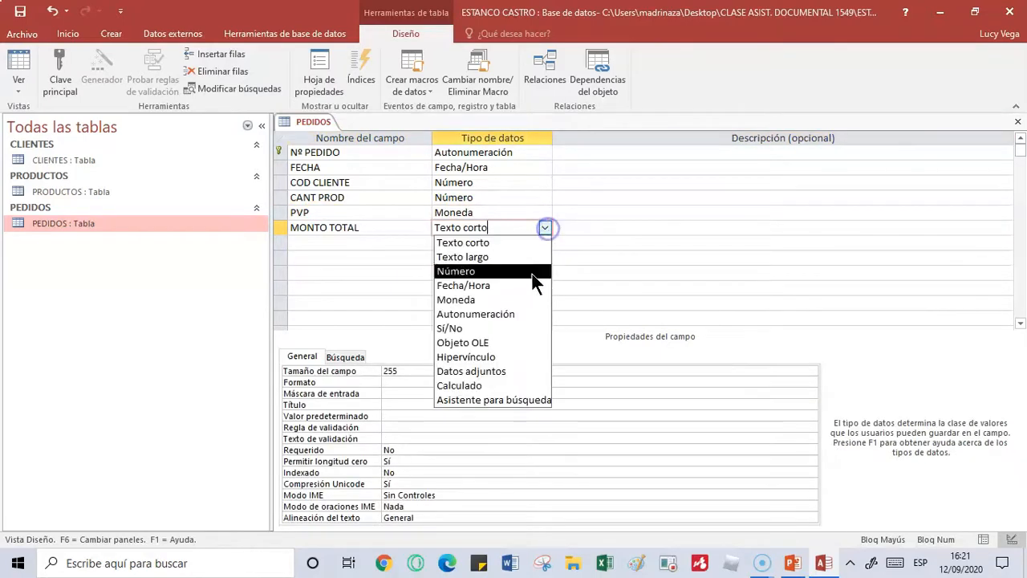
click(493, 387)
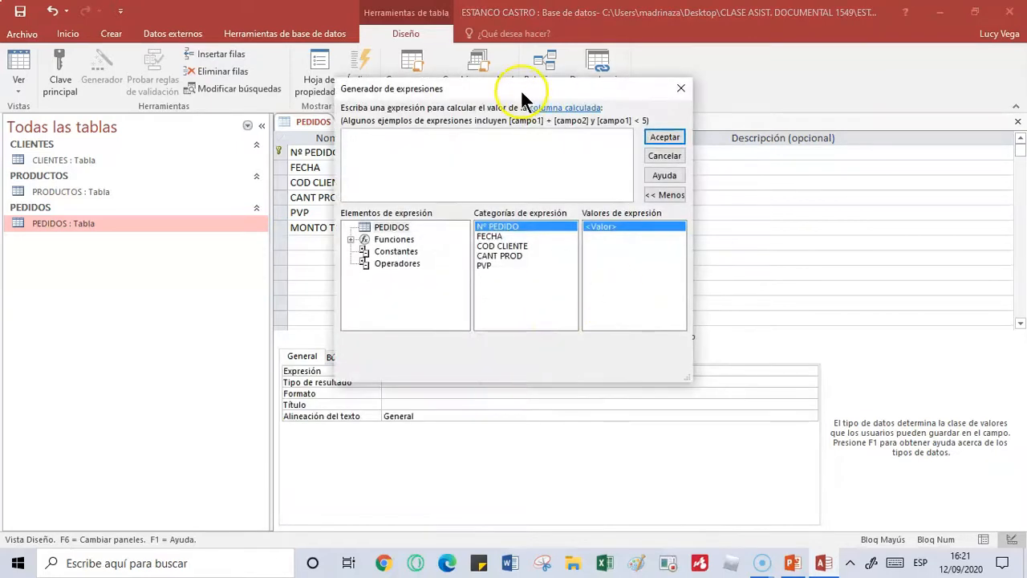
- Build the expression [CANT PROD] * [PVP] for the MONTO TOTAL field and accept it
drag(522, 90, 725, 74)
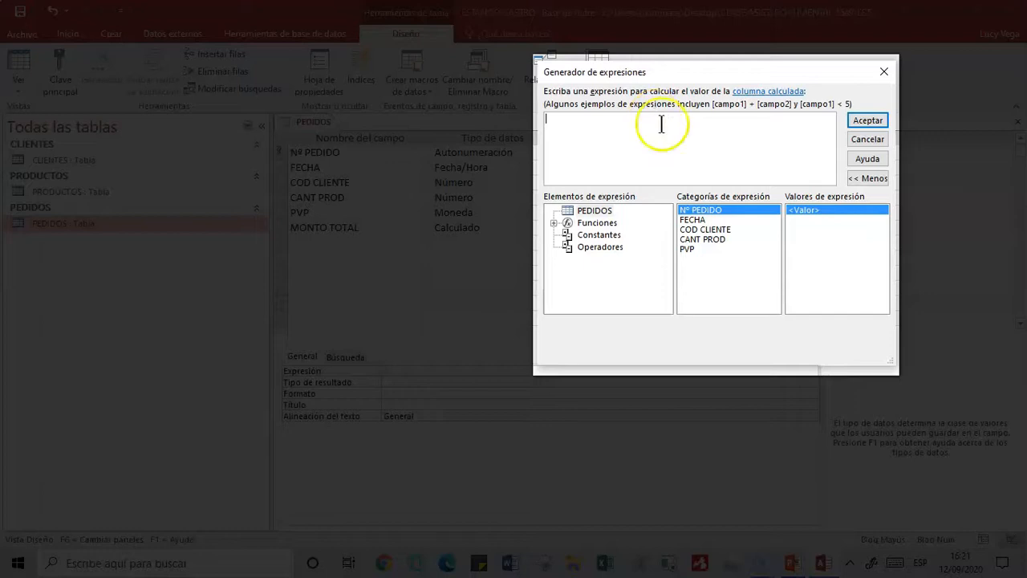
double_click(714, 238)
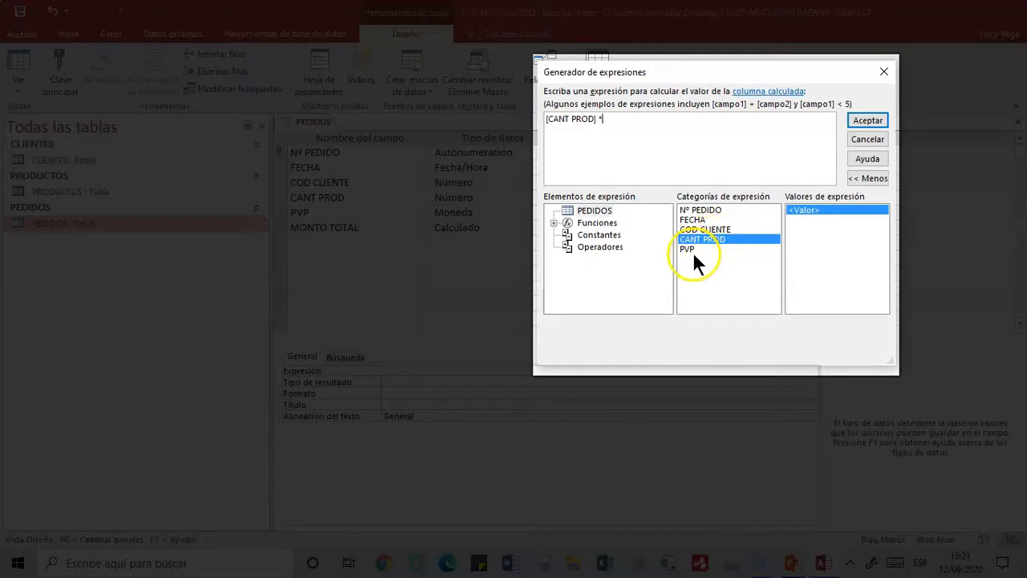
double_click(695, 248)
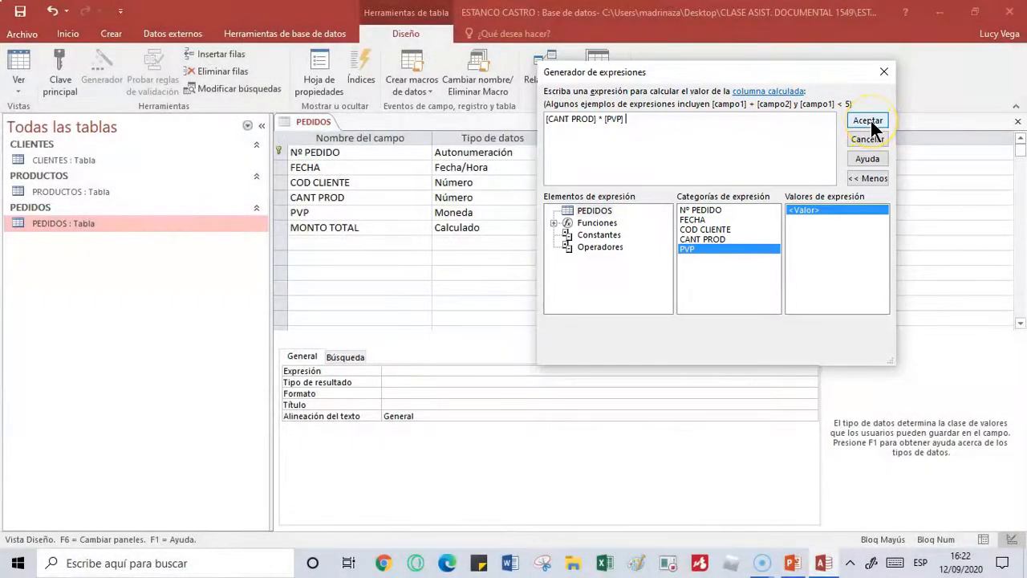
click(869, 122)
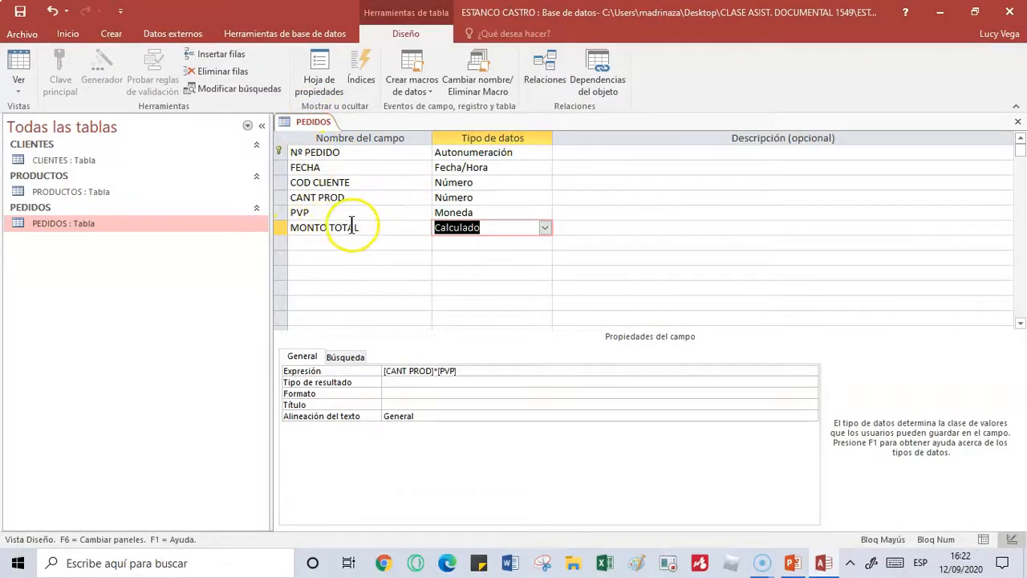
- Save the PEDIDOS table, switch it to datasheet view and fit the MONTO TOTAL column to its heading
right_click(314, 121)
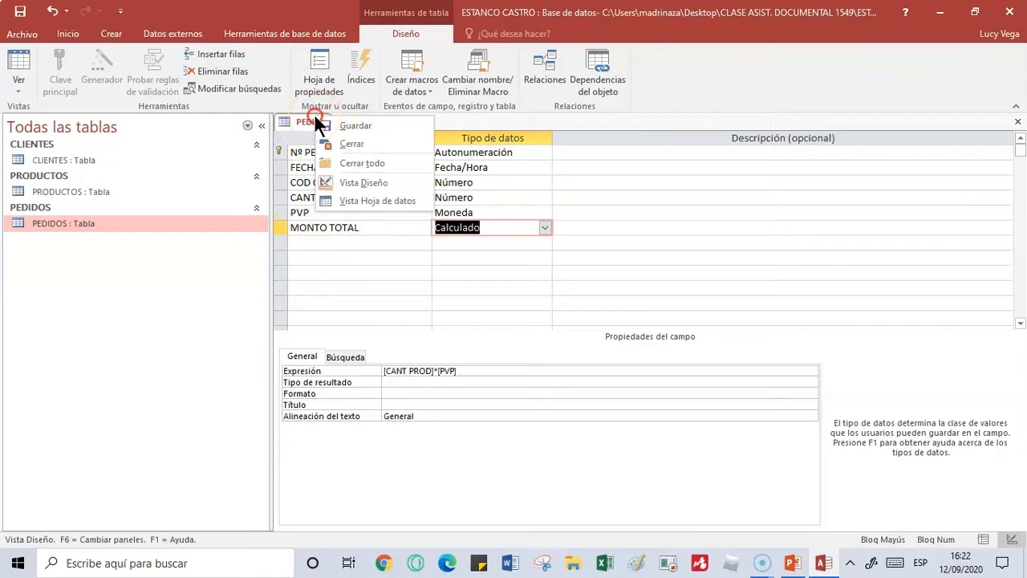
click(365, 202)
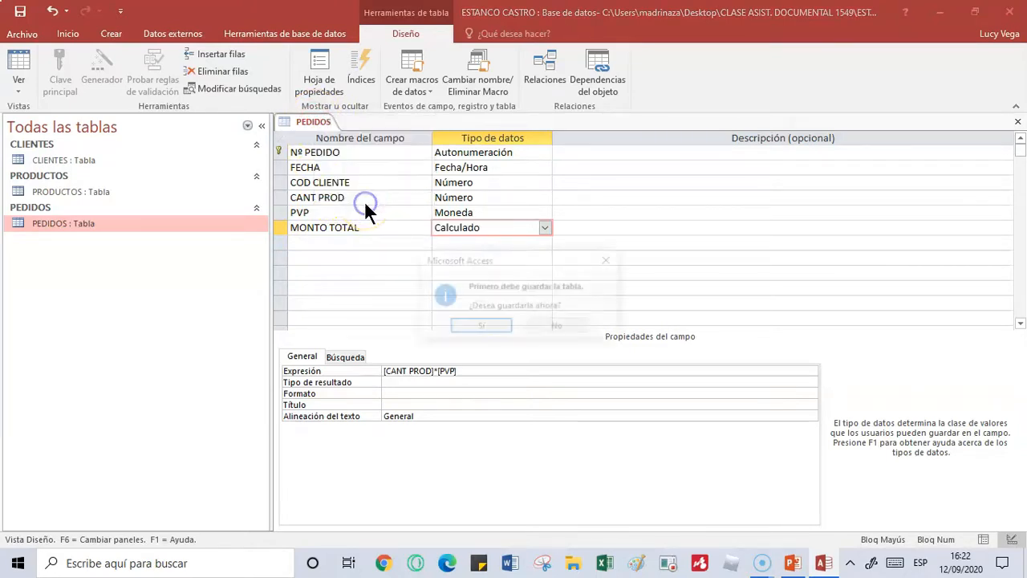
click(478, 329)
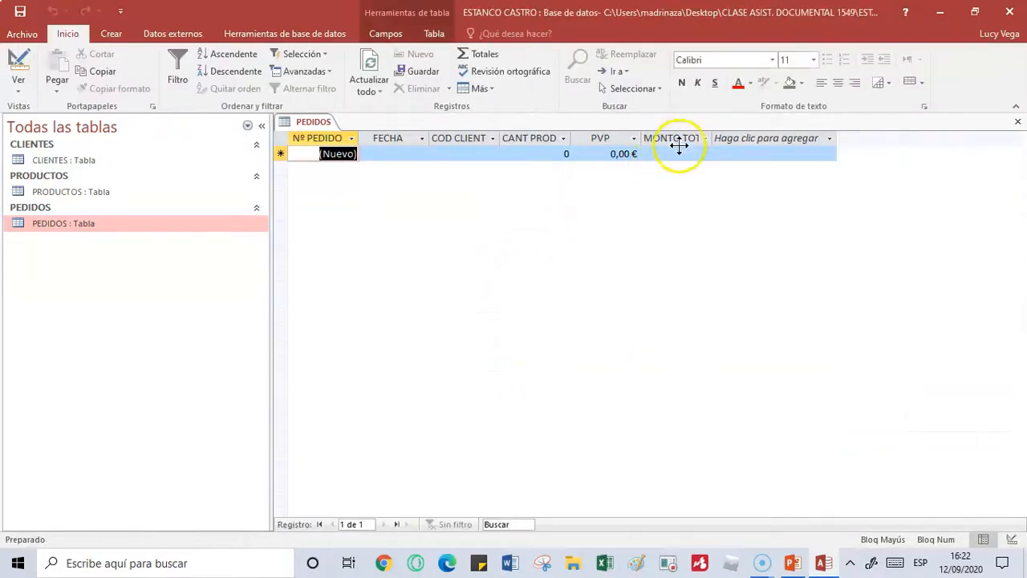
click(675, 153)
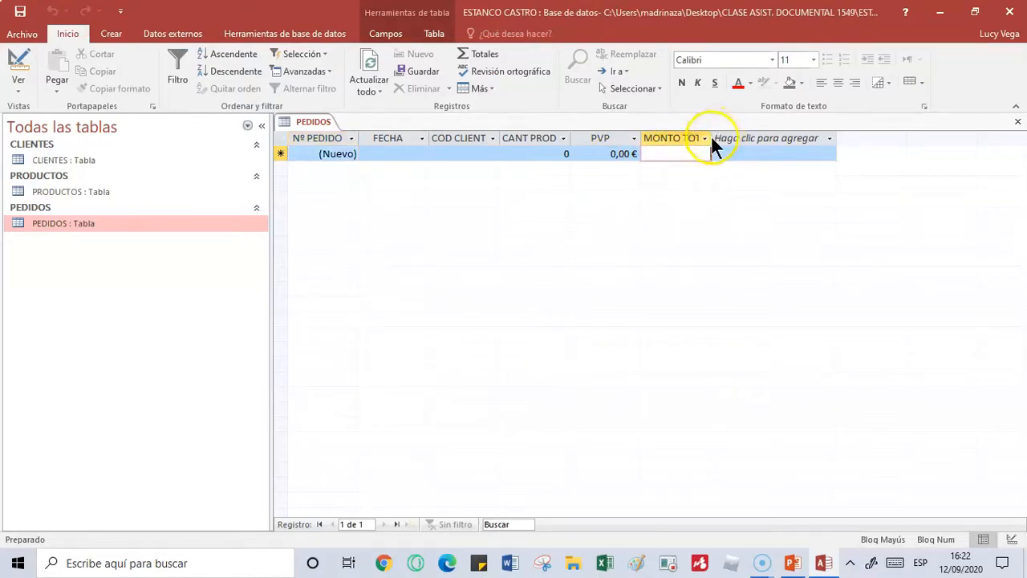
double_click(711, 138)
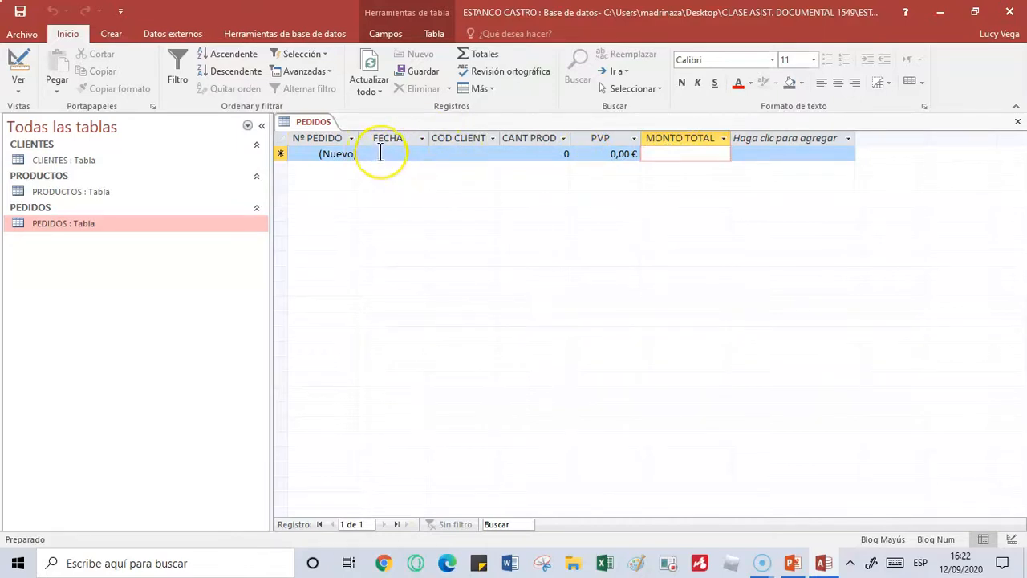
- Start the first order record with the FECHA 12/09/2020 and enter its customer code in COD CLIENTE
click(381, 153)
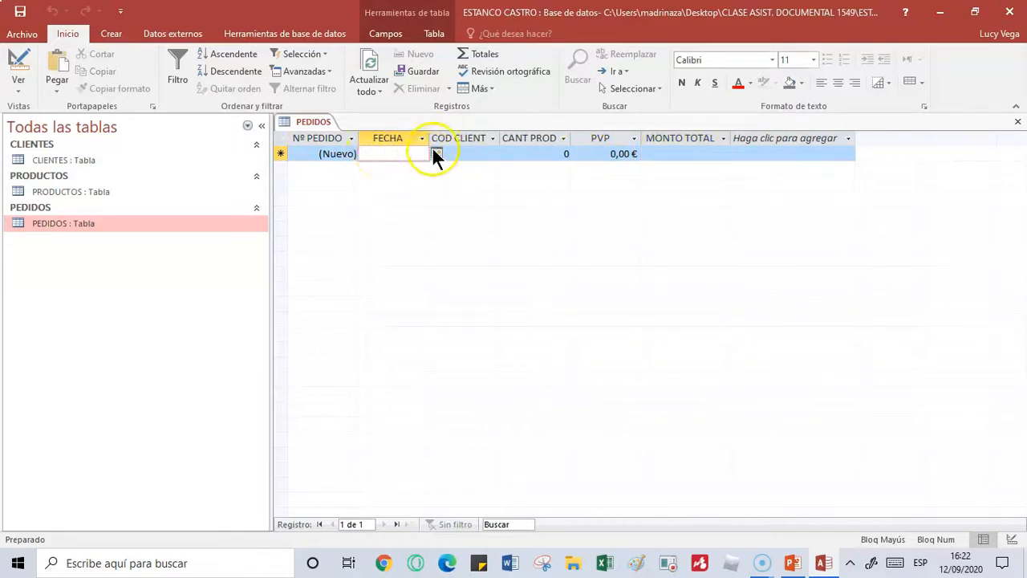
click(435, 153)
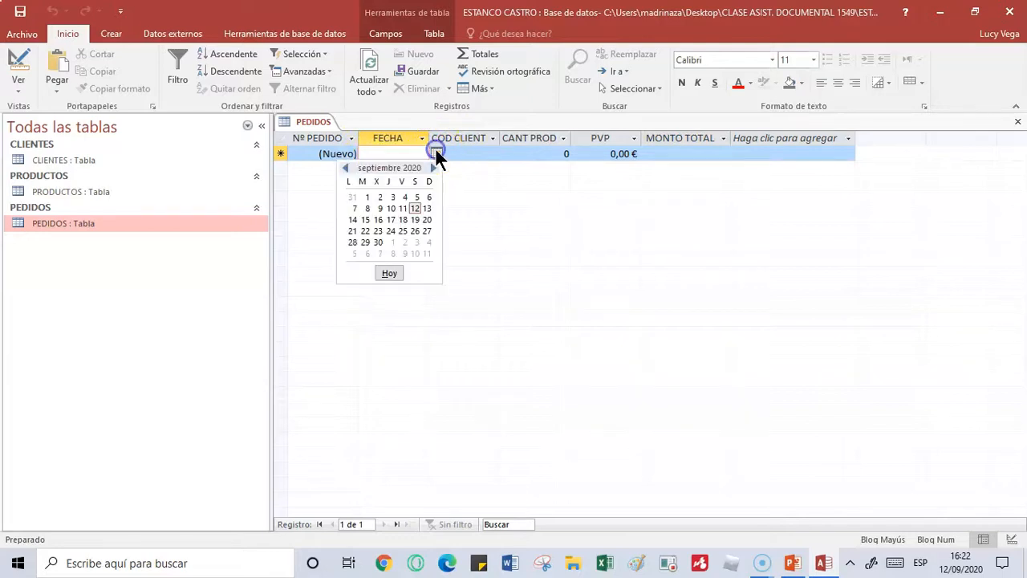
click(415, 207)
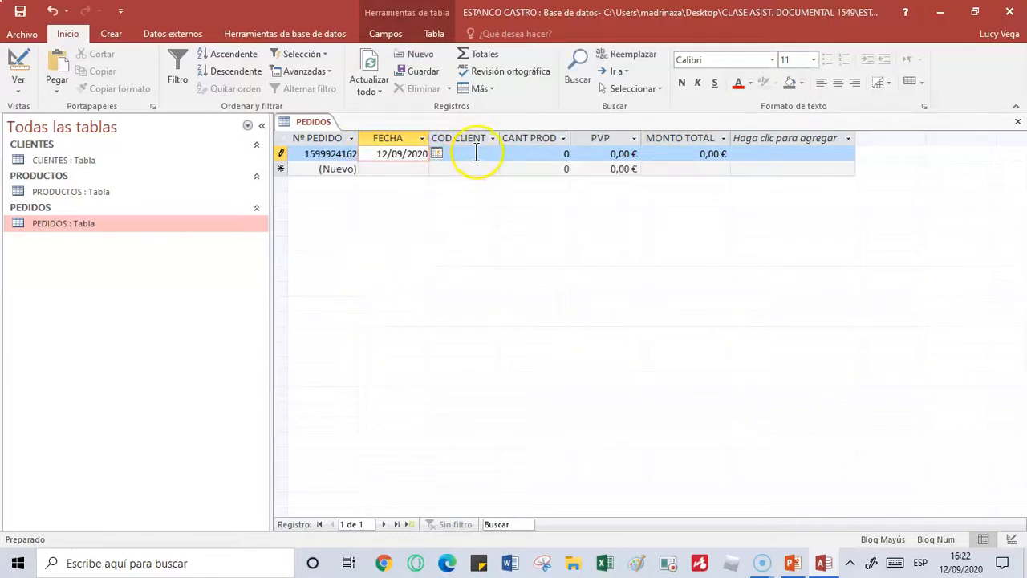
click(475, 153)
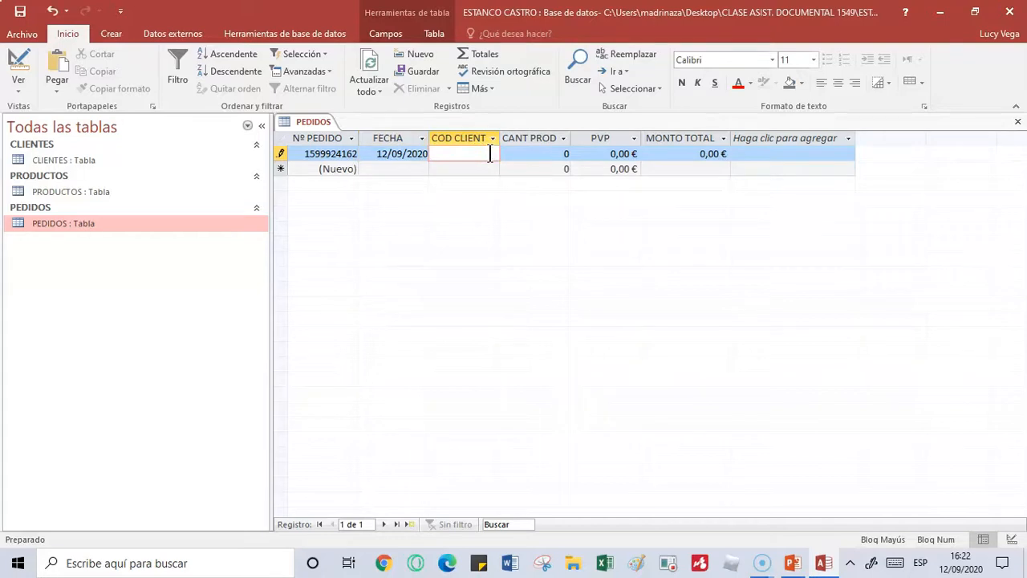
text(1)
- Set the first order's CANT PROD to 10 and PVP to 2,00 €, and let MONTO TOTAL calculate
click(529, 155)
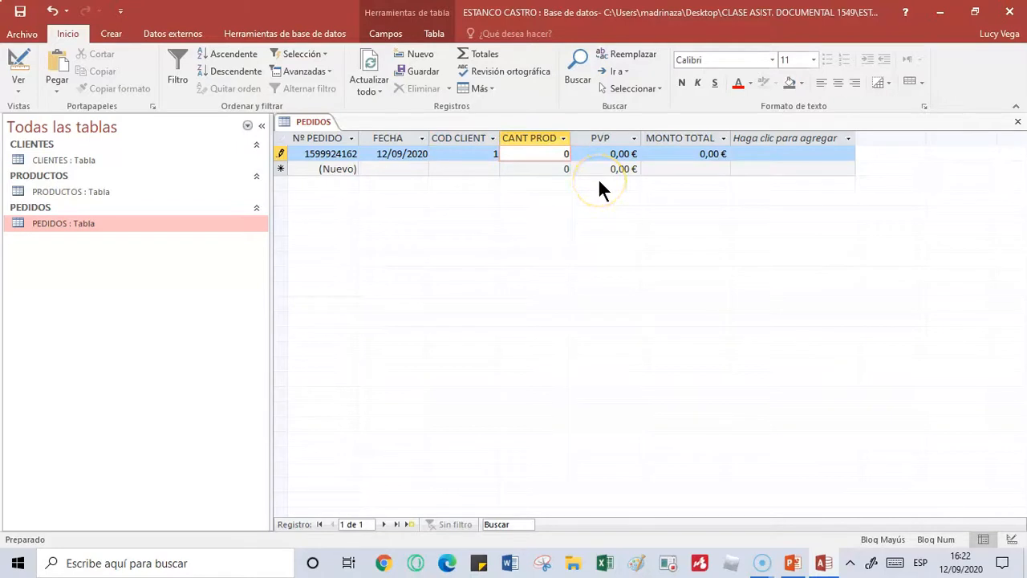
text(1)
click(615, 154)
key(BackSpace)
text(2)
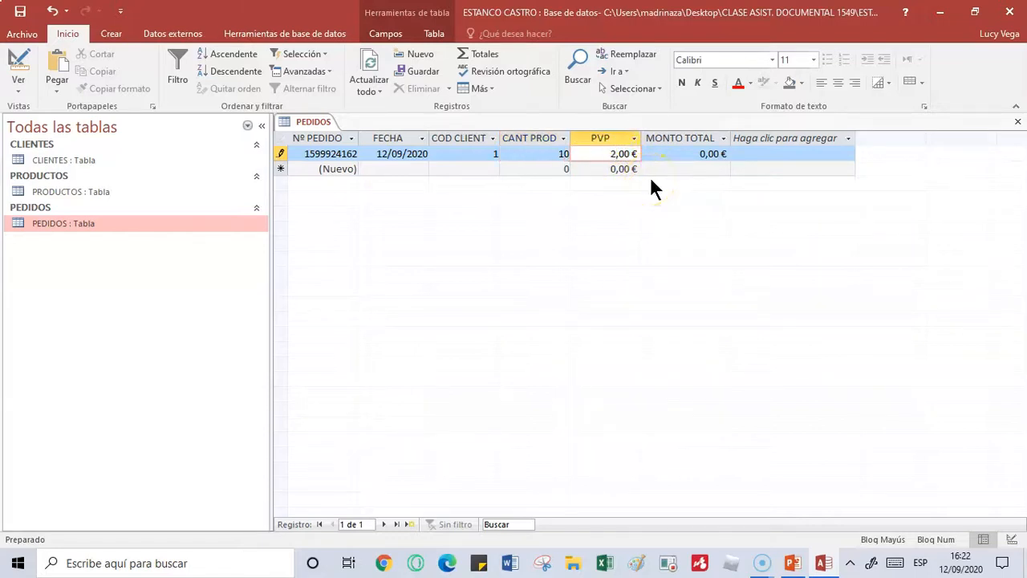
click(712, 154)
click(836, 161)
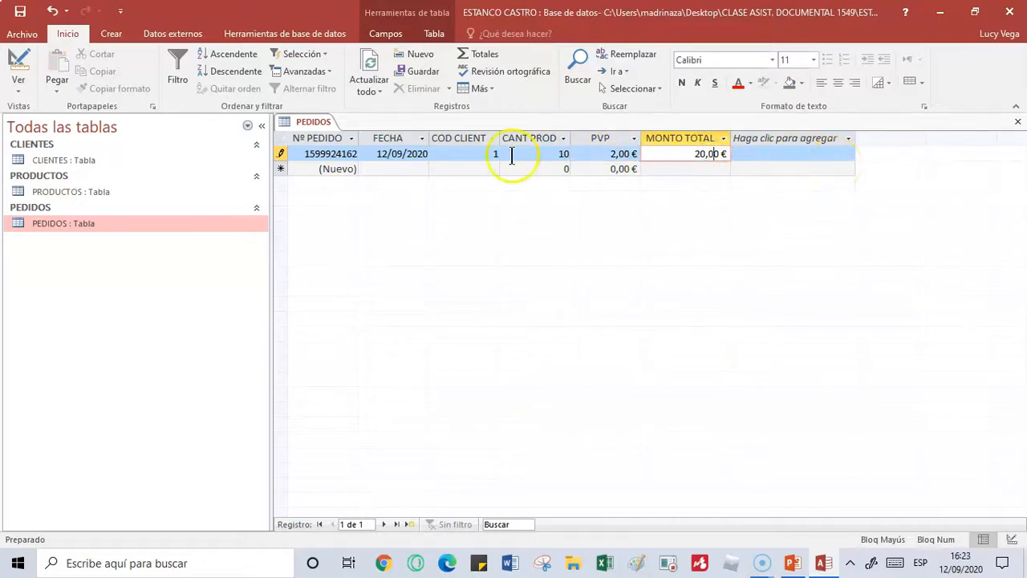
- Start a second order record with the FECHA 10/09/2020 and enter its customer code in COD CLIENTE
click(421, 168)
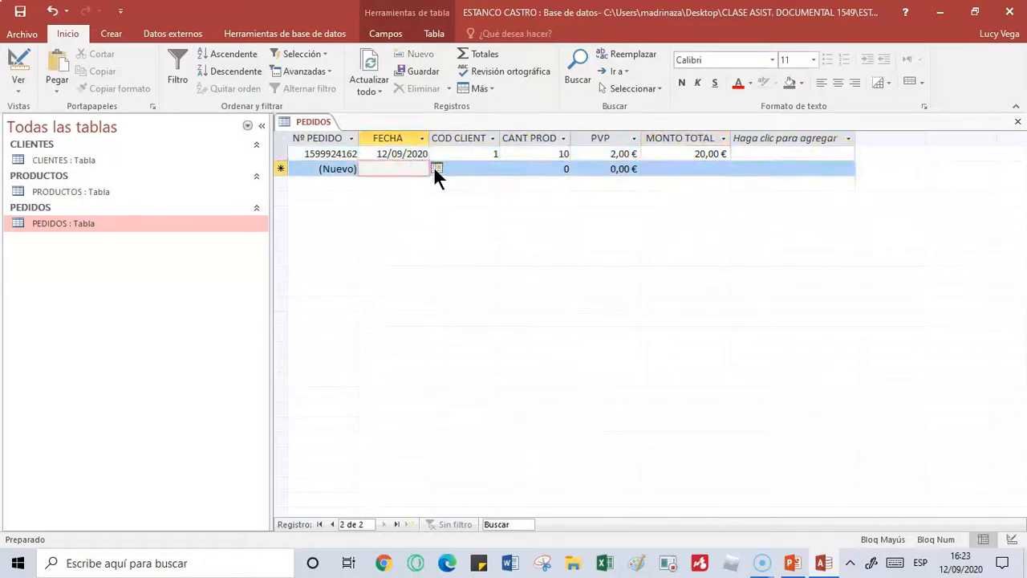
click(437, 169)
click(394, 220)
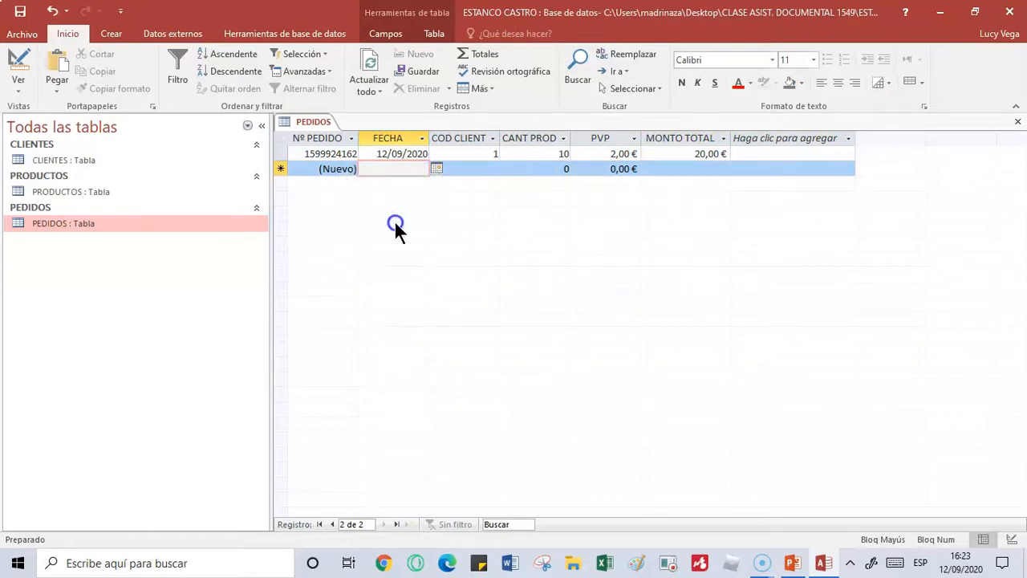
click(488, 169)
text(1)
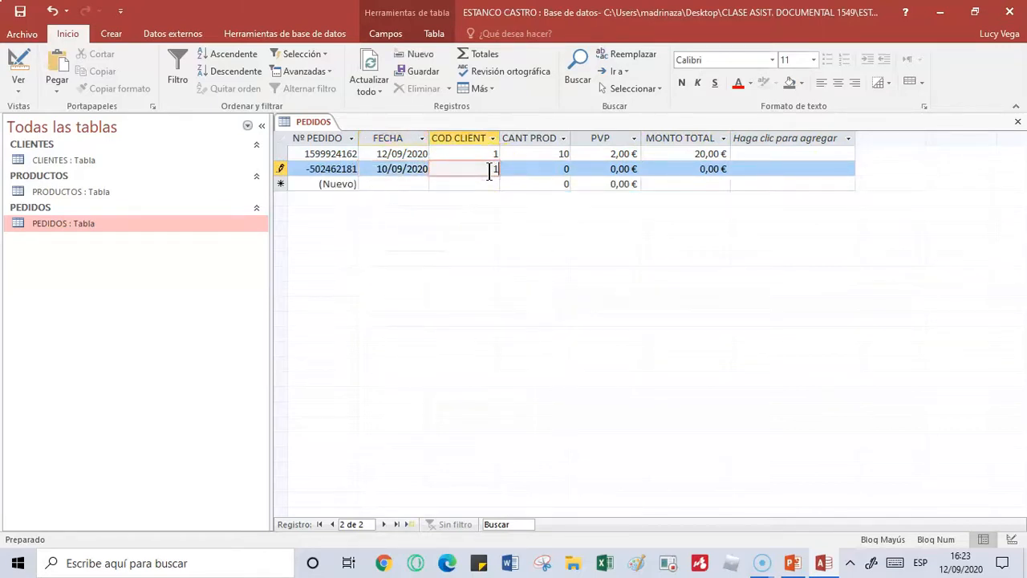
- Set the second order's CANT PROD to 5 and PVP to 1,50 €, and let MONTO TOTAL calculate
click(532, 170)
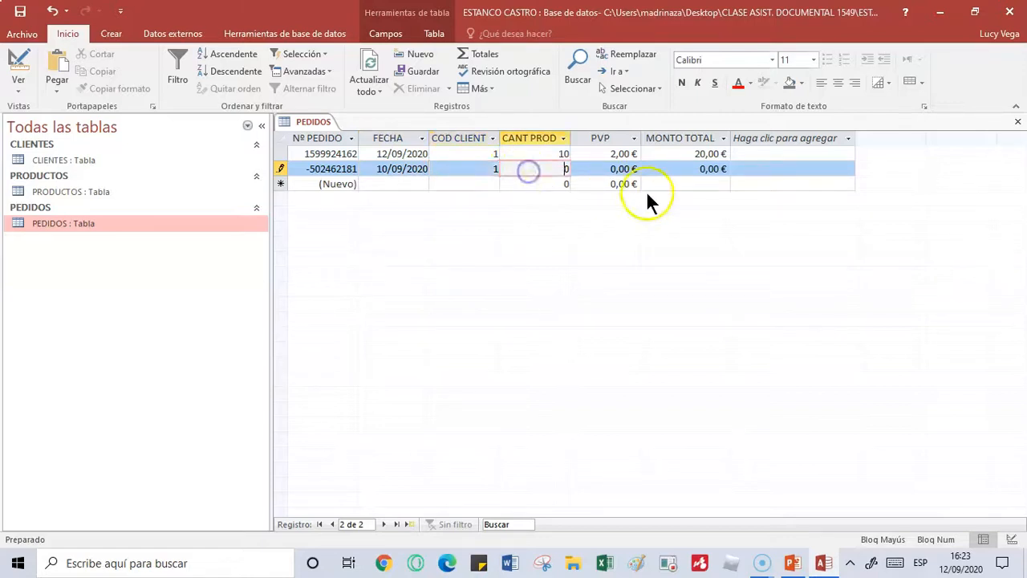
text(5)
key(Delete)
click(615, 169)
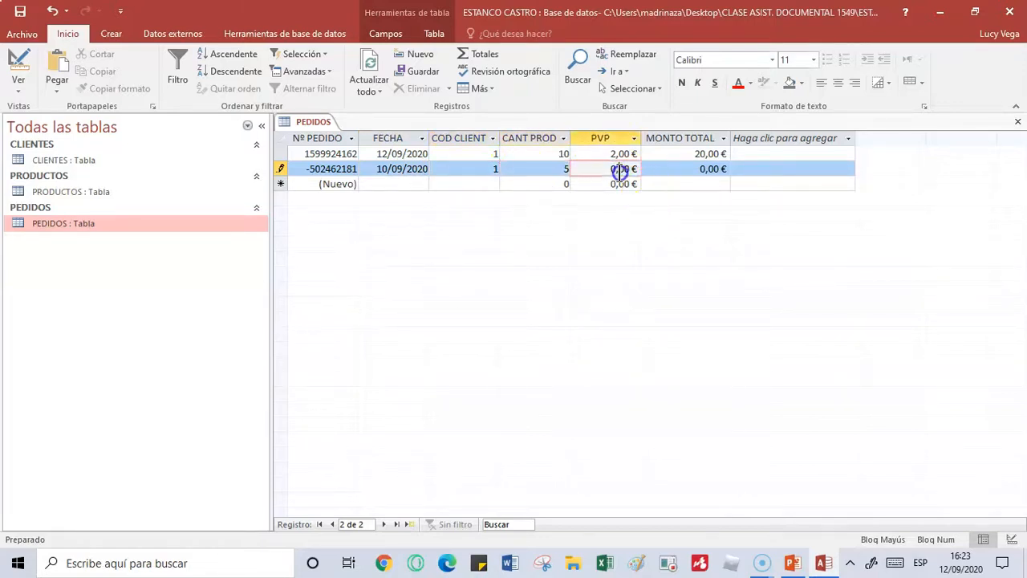
key(Delete)
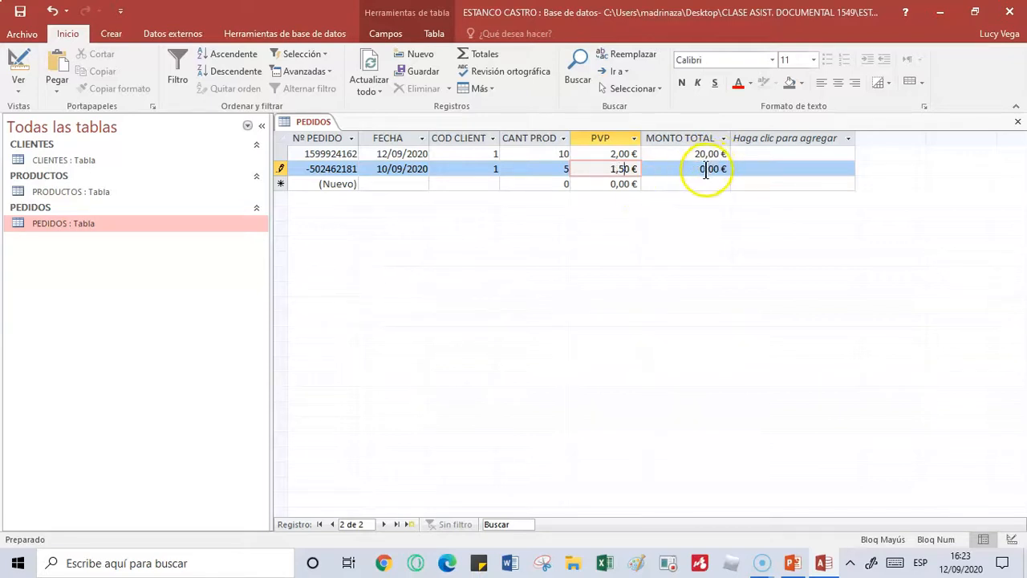
click(774, 170)
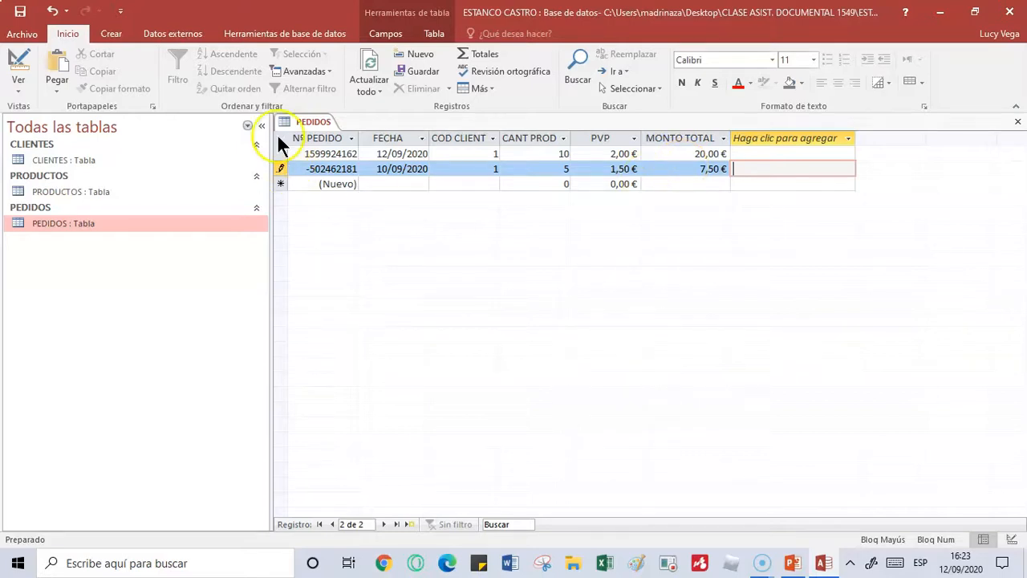
- Return the PEDIDOS table to design view and select the MONTO TOTAL field to examine its properties
click(306, 124)
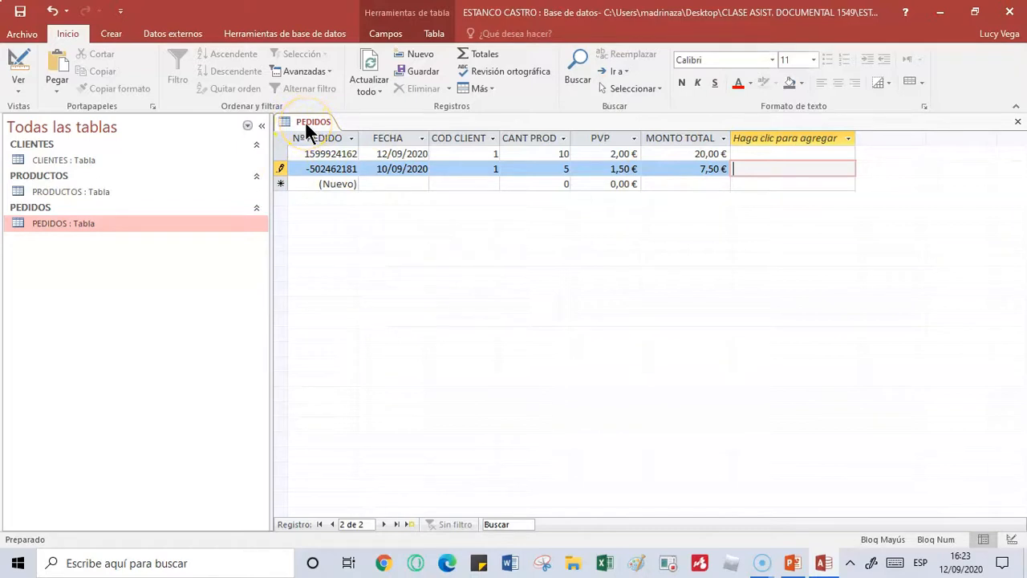
right_click(308, 131)
click(361, 190)
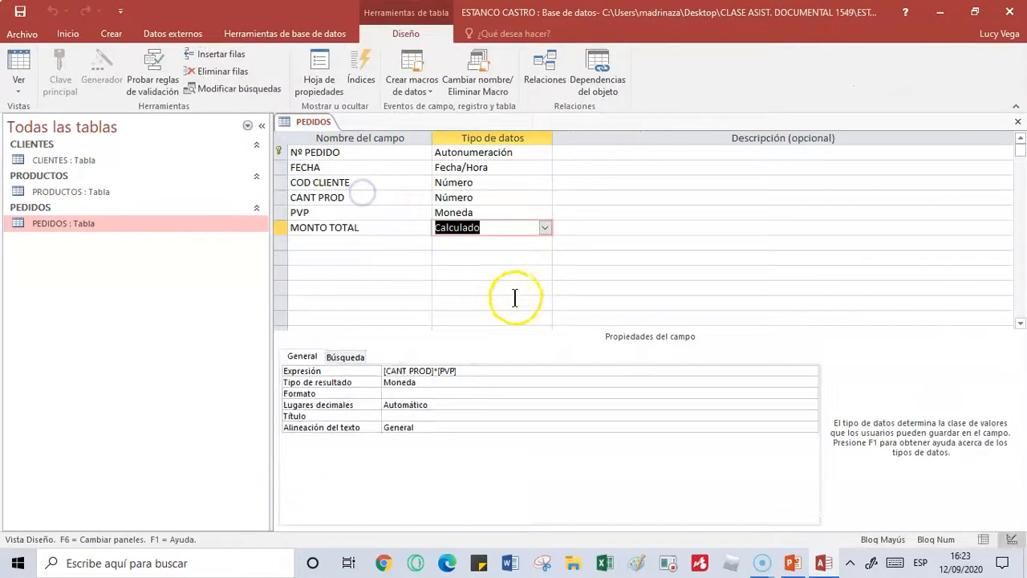
click(341, 227)
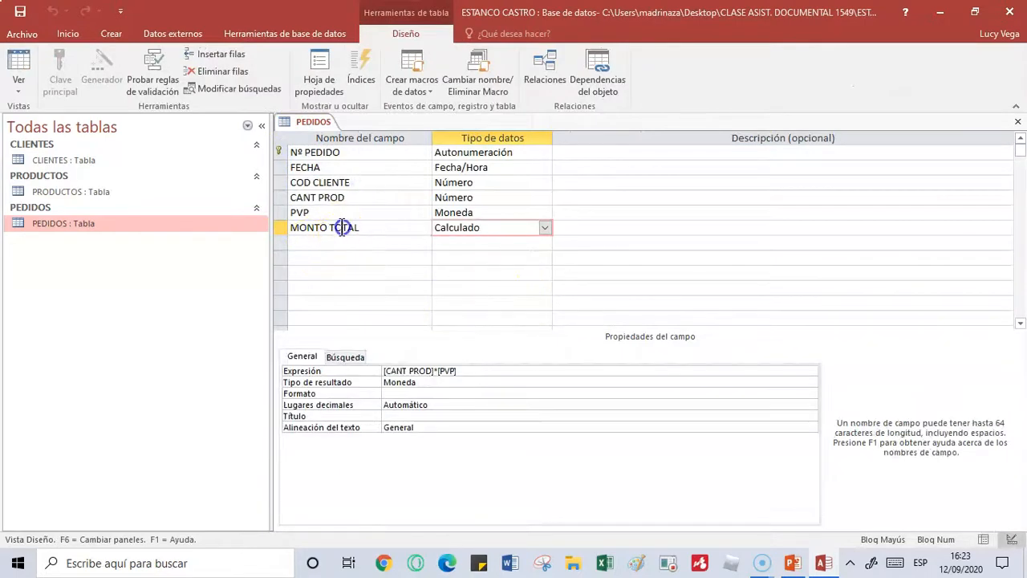
click(279, 227)
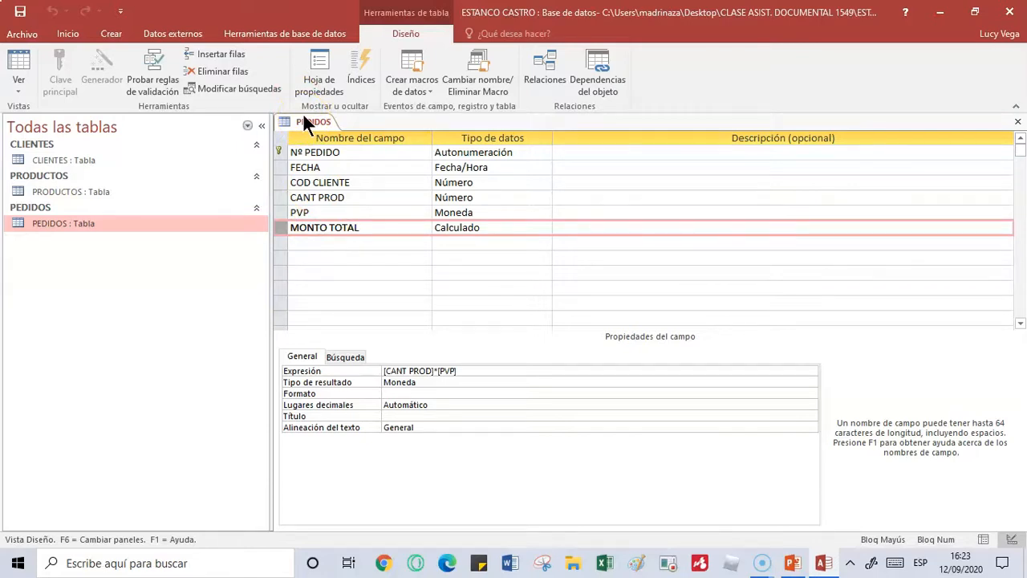
- Show the PEDIDOS datasheet again and review both order records, including the first row's MONTO TOTAL
right_click(308, 114)
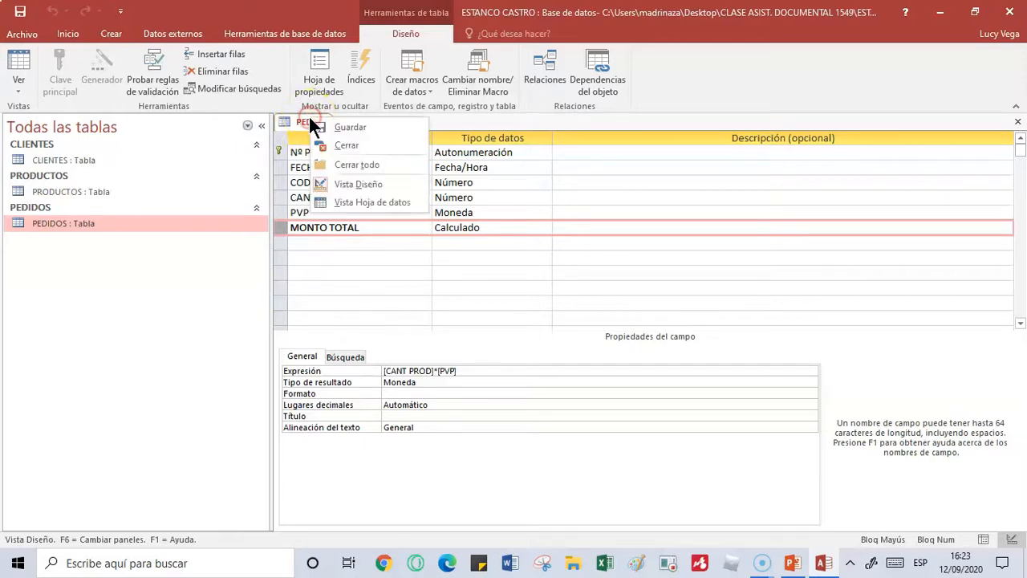
click(363, 198)
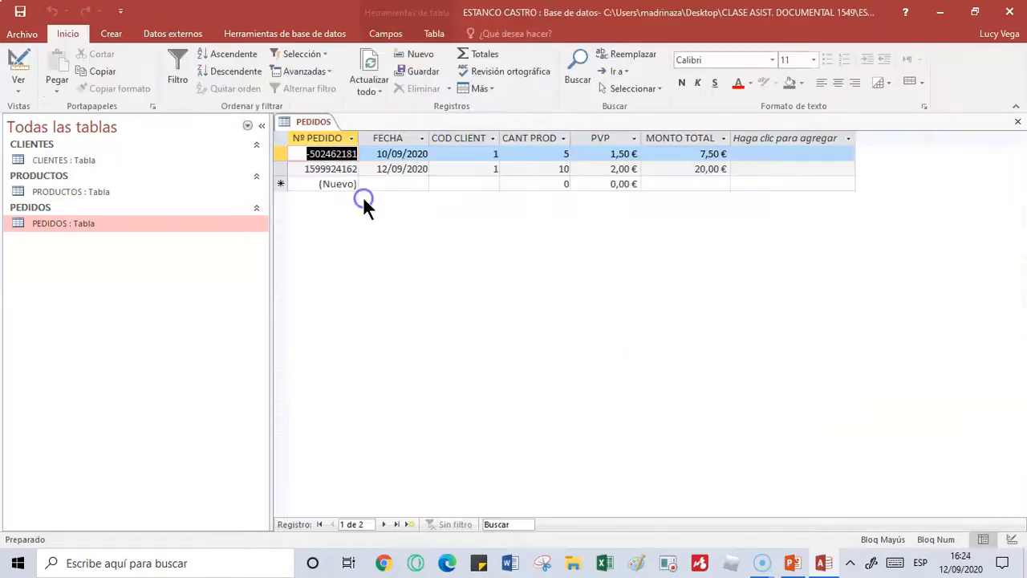
click(278, 152)
click(279, 168)
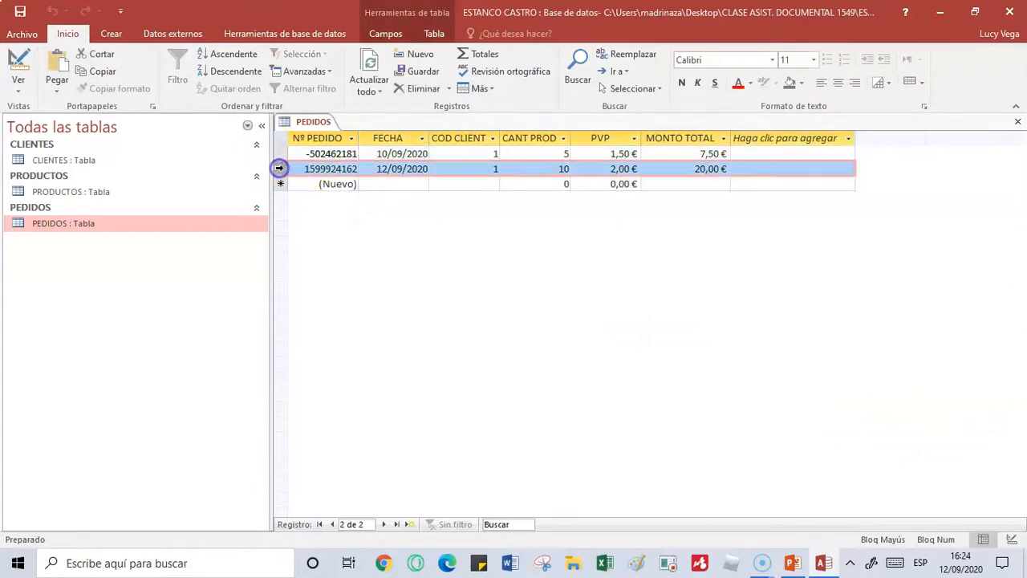
click(432, 166)
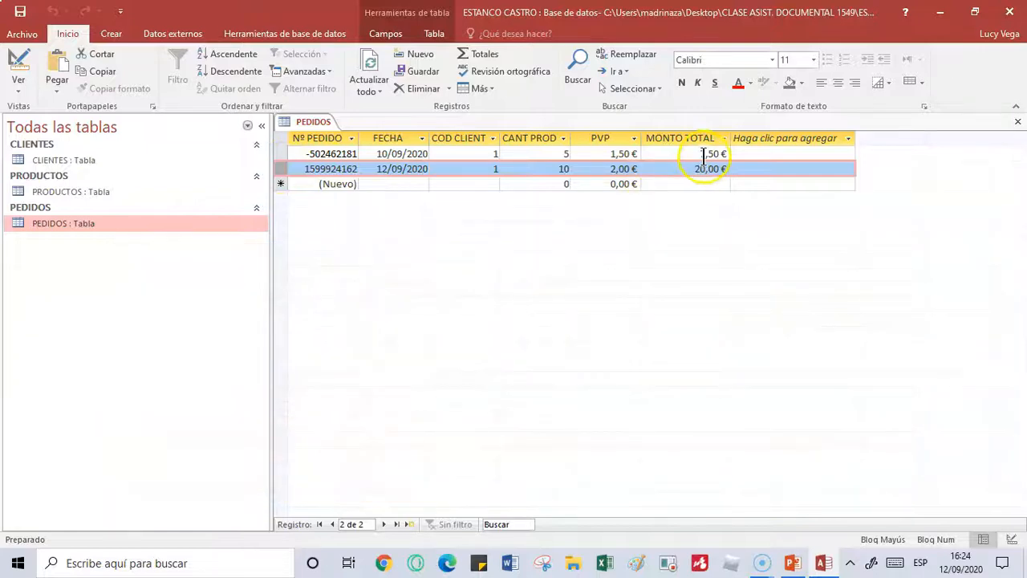
click(703, 154)
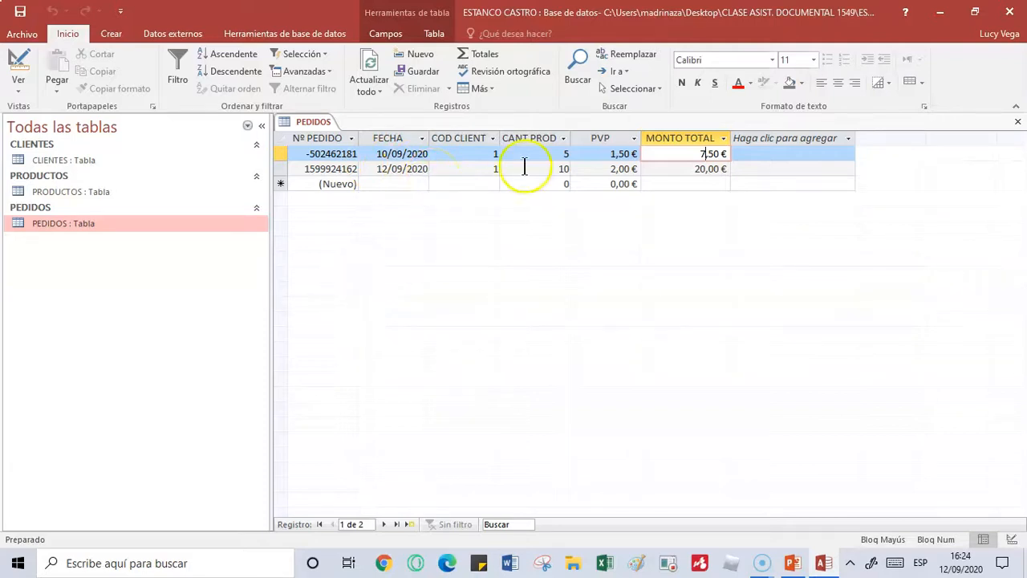
- Recheck the MONTO TOTAL expression in design view and compare it with the second row's total in the datasheet
right_click(299, 118)
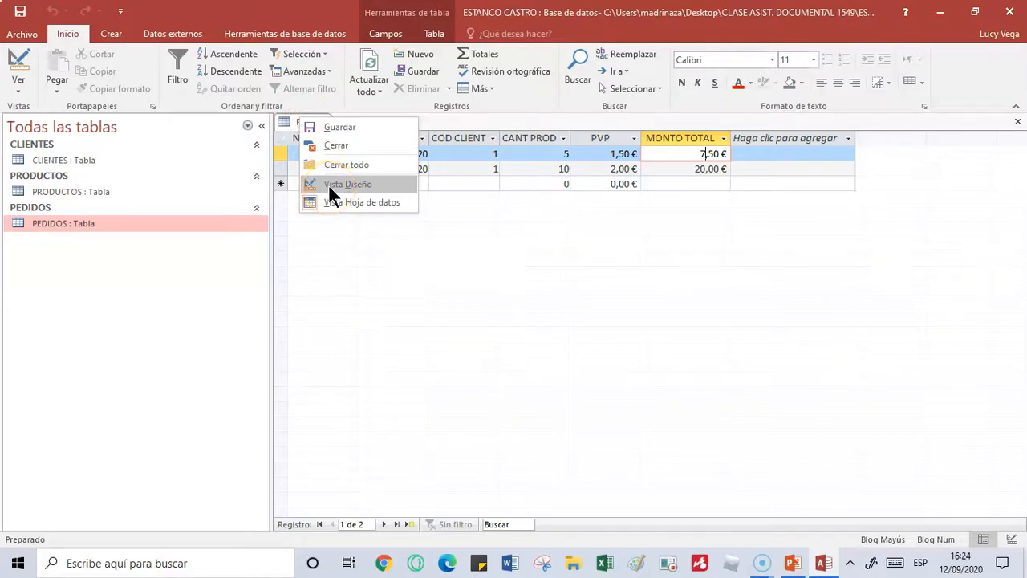
click(329, 186)
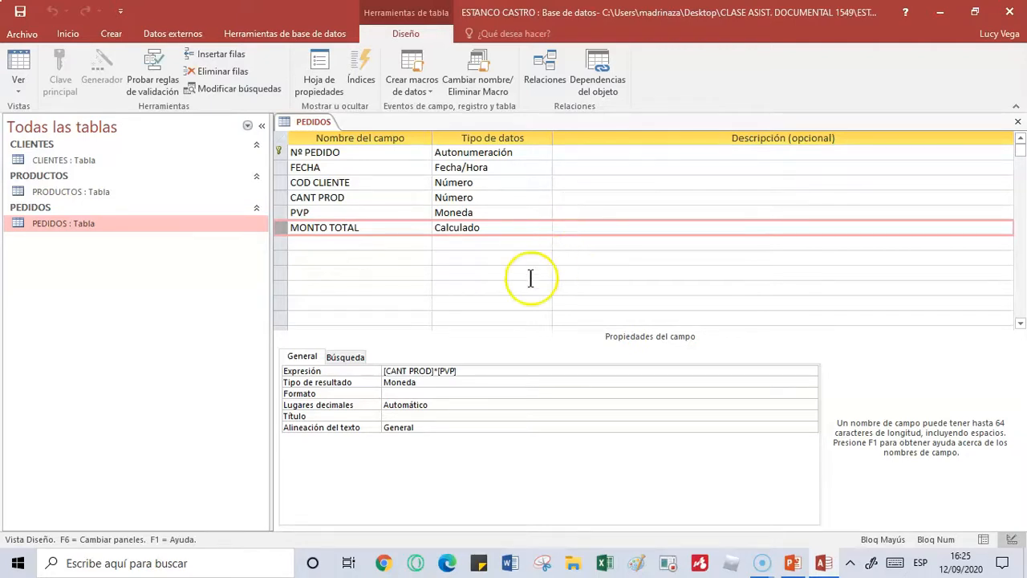
right_click(297, 119)
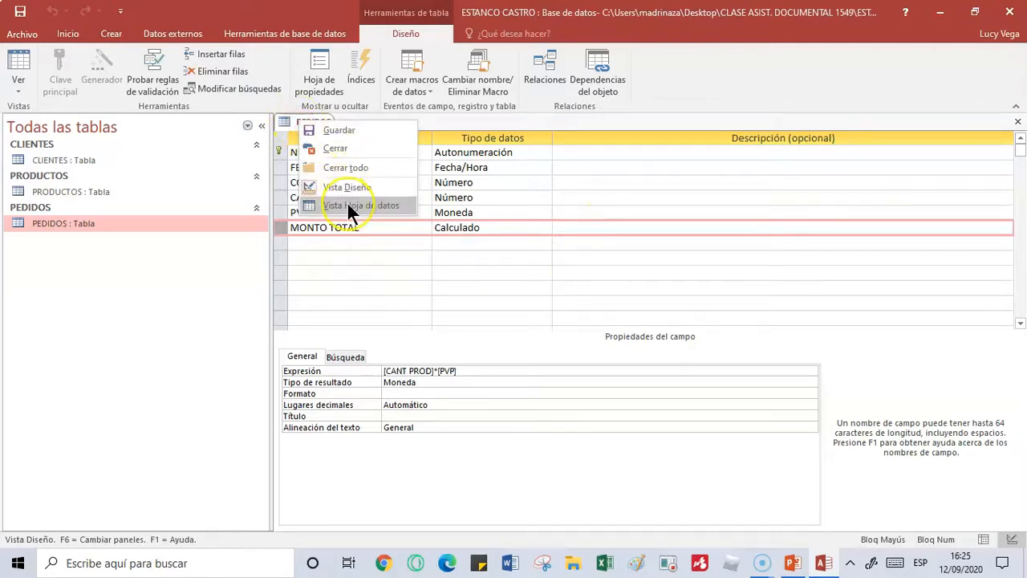
click(346, 200)
click(715, 169)
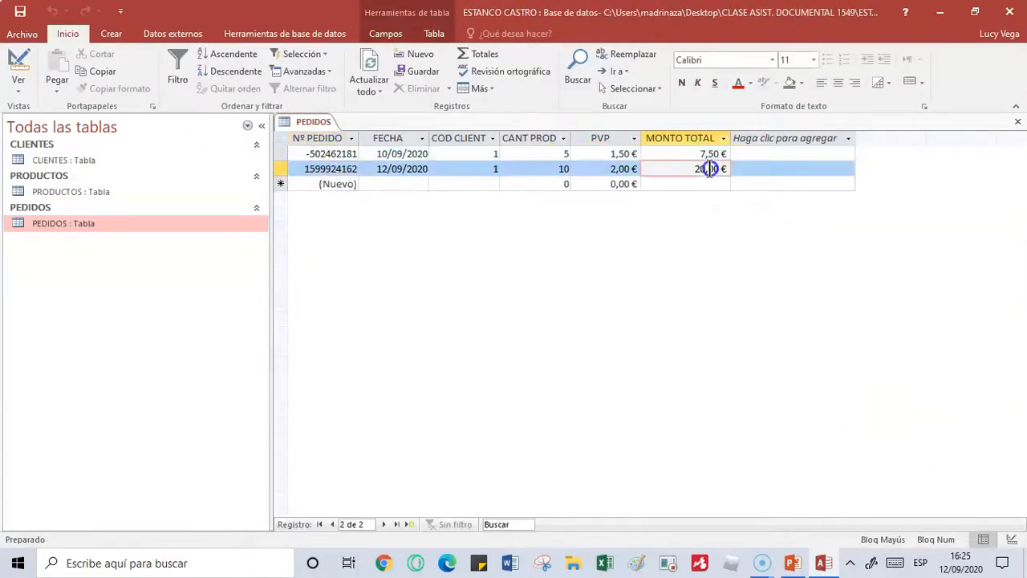